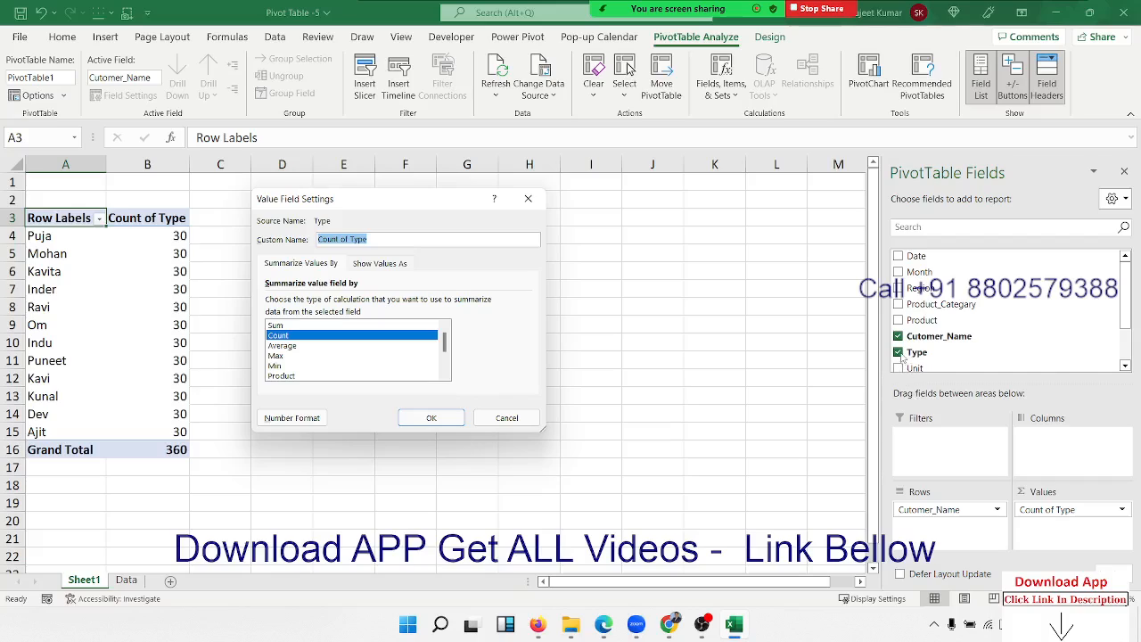
# Dismiss the Count of Type value field settings without changing anything.
pyautogui.click(533, 420)
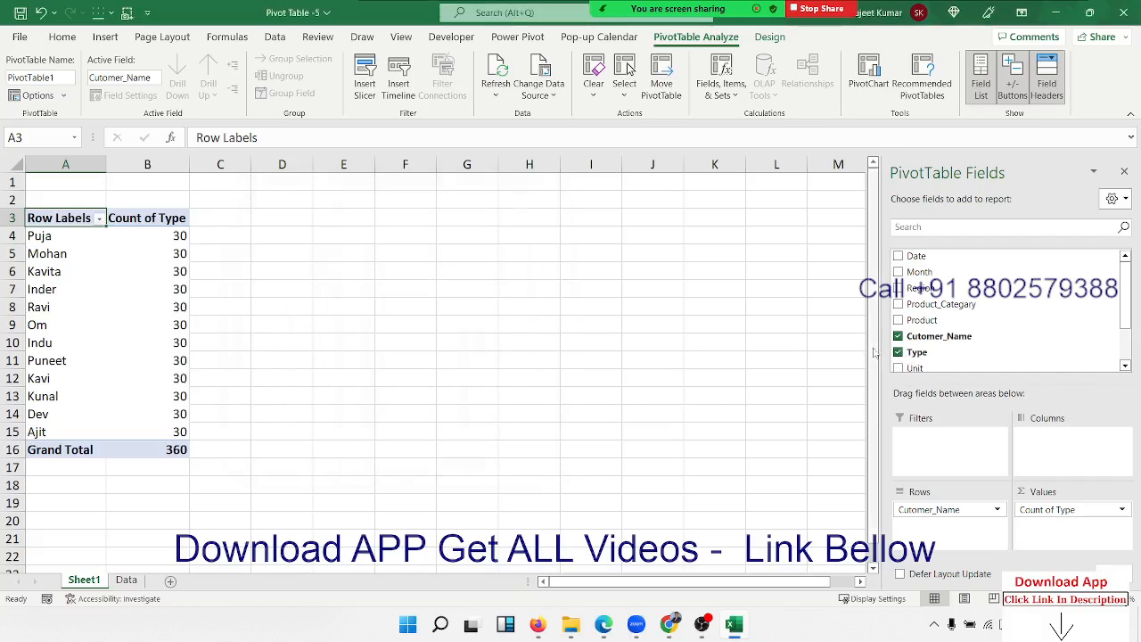
# Replace Count of Type with Sum of Unit per customer, giving a 3778 grand total.
pyautogui.click(898, 352)
pyautogui.moveTo(918, 369); pyautogui.dragTo(1042, 528)
pyautogui.click(159, 256)
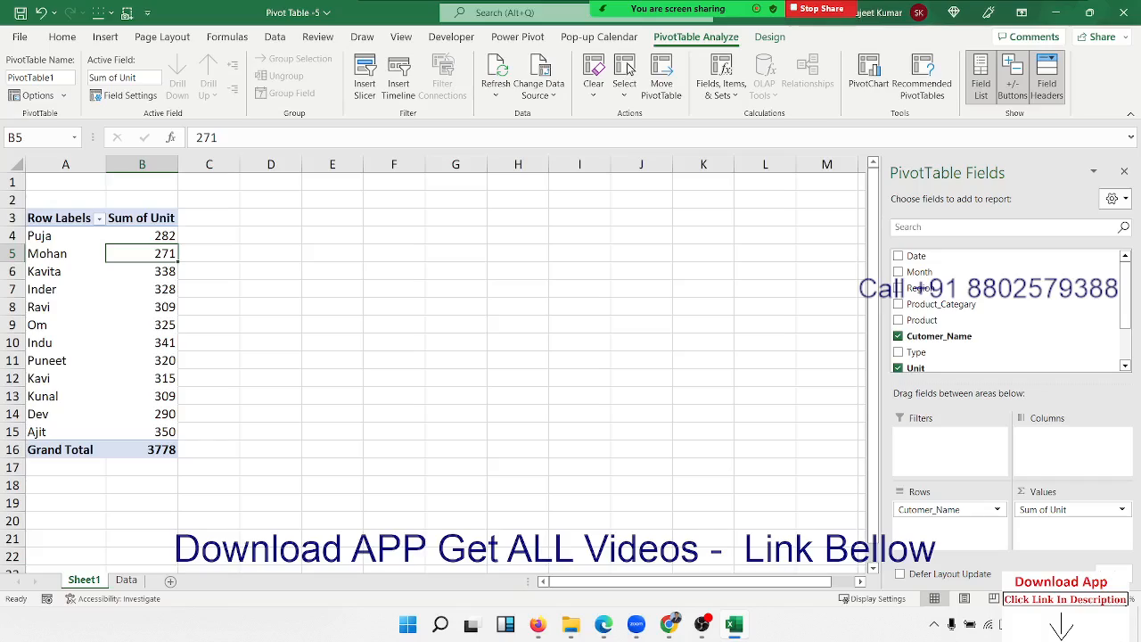
pyautogui.click(537, 625)
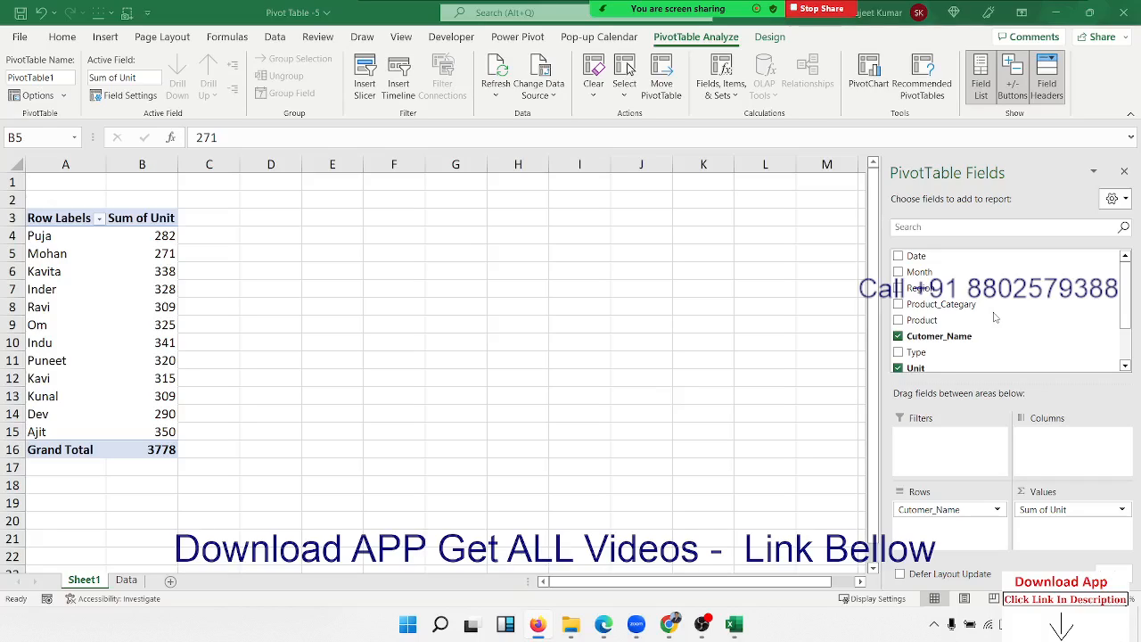
# Add Region and Product_Categary as report filters above the pivot table.
pyautogui.click(937, 293)
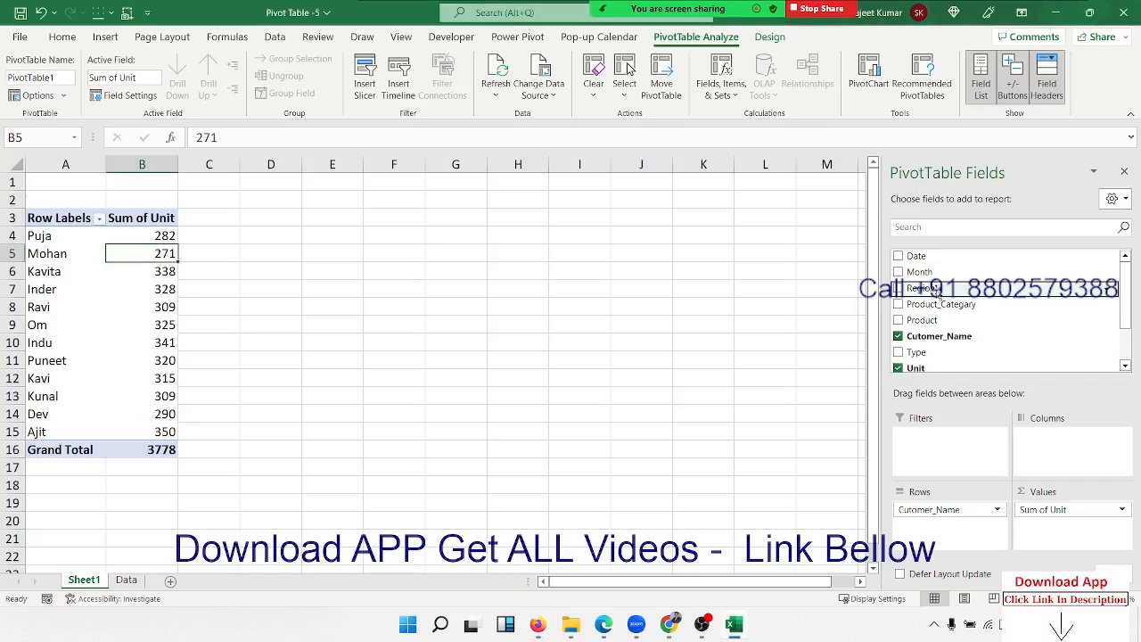
pyautogui.moveTo(937, 291); pyautogui.dragTo(955, 452)
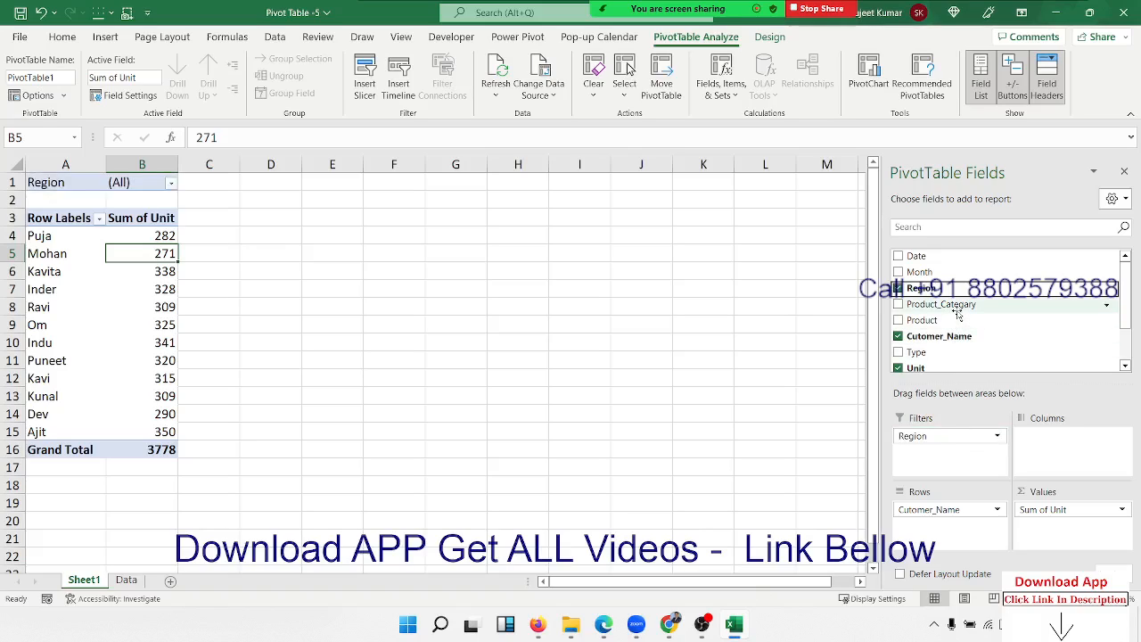
pyautogui.moveTo(958, 304); pyautogui.dragTo(965, 460)
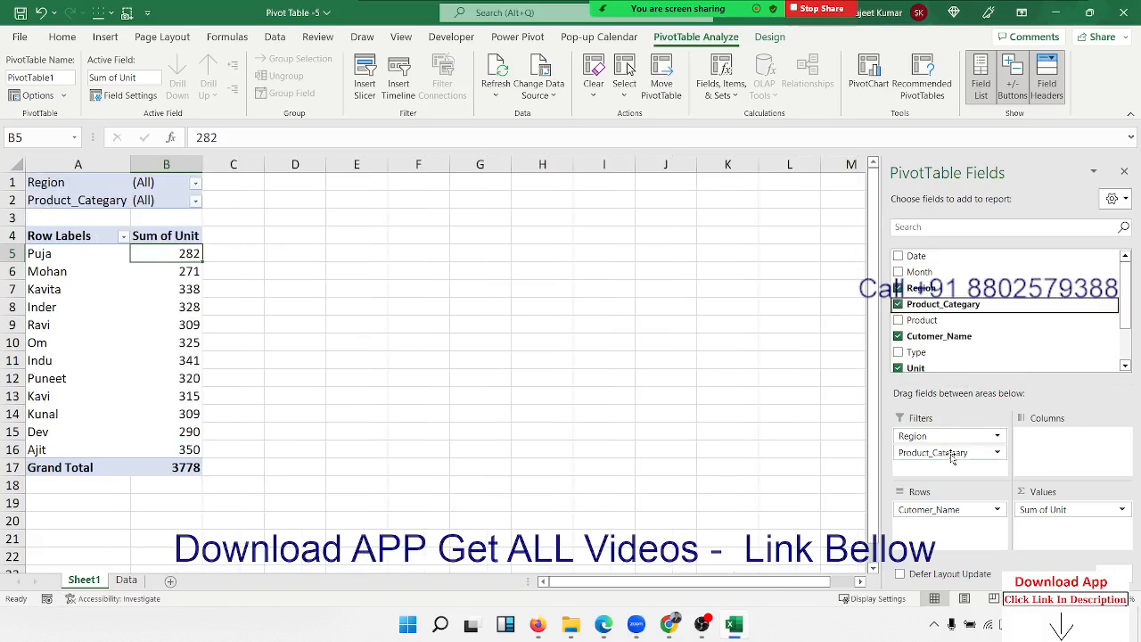
# Filter the pivot to Region Pune, leaving four customers totalling 195 units.
pyautogui.click(191, 290)
pyautogui.click(196, 183)
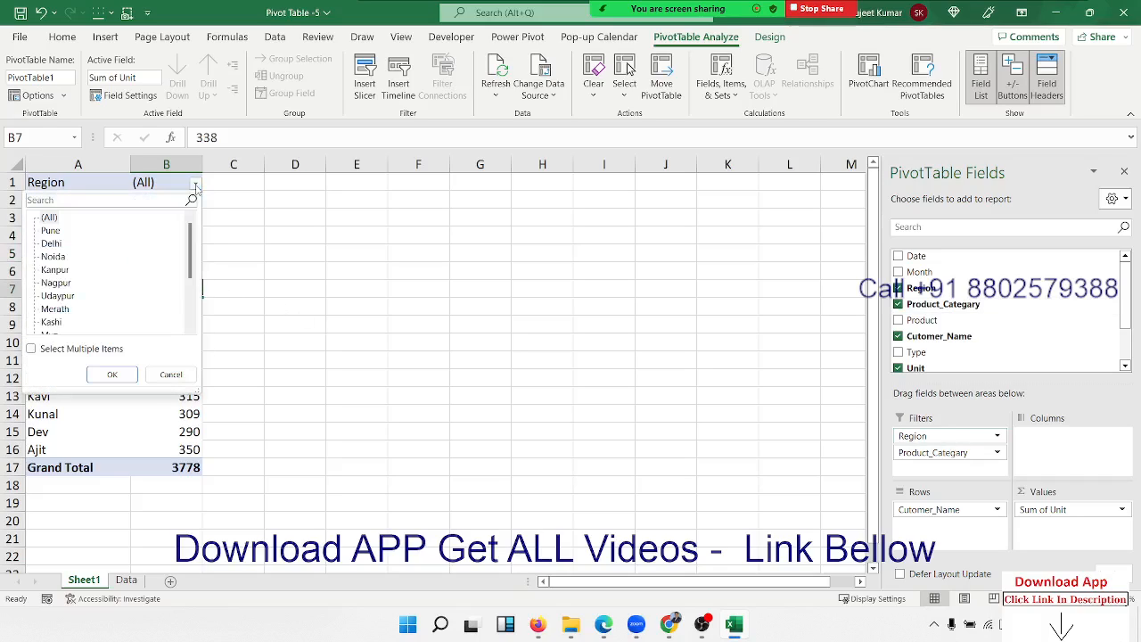
pyautogui.click(47, 230)
pyautogui.click(111, 373)
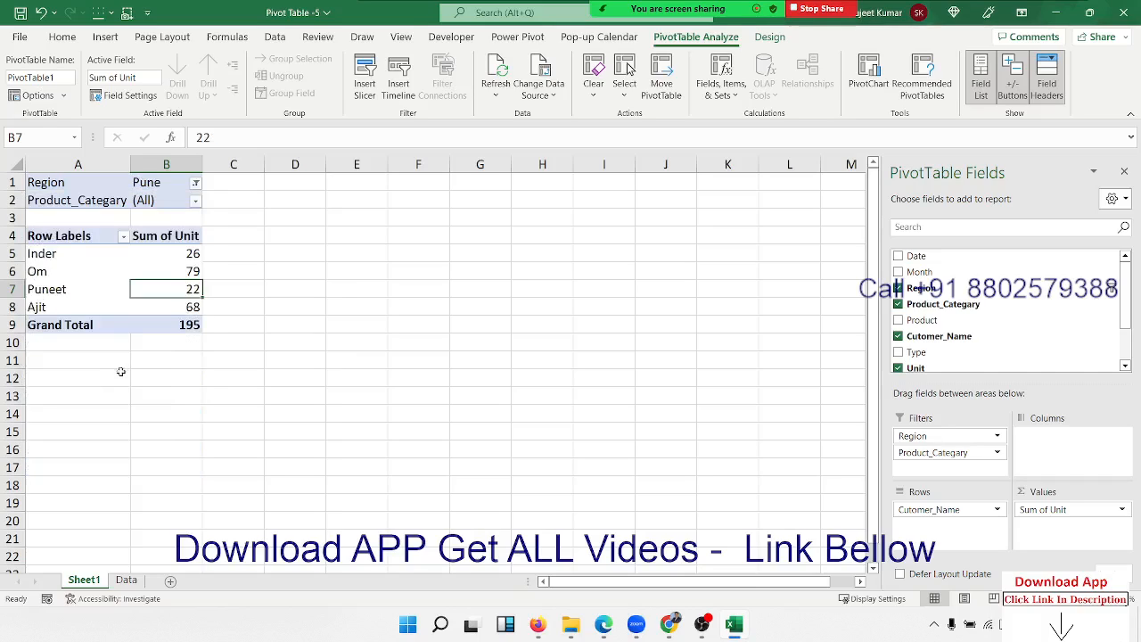
pyautogui.moveTo(190, 325); pyautogui.dragTo(39, 238)
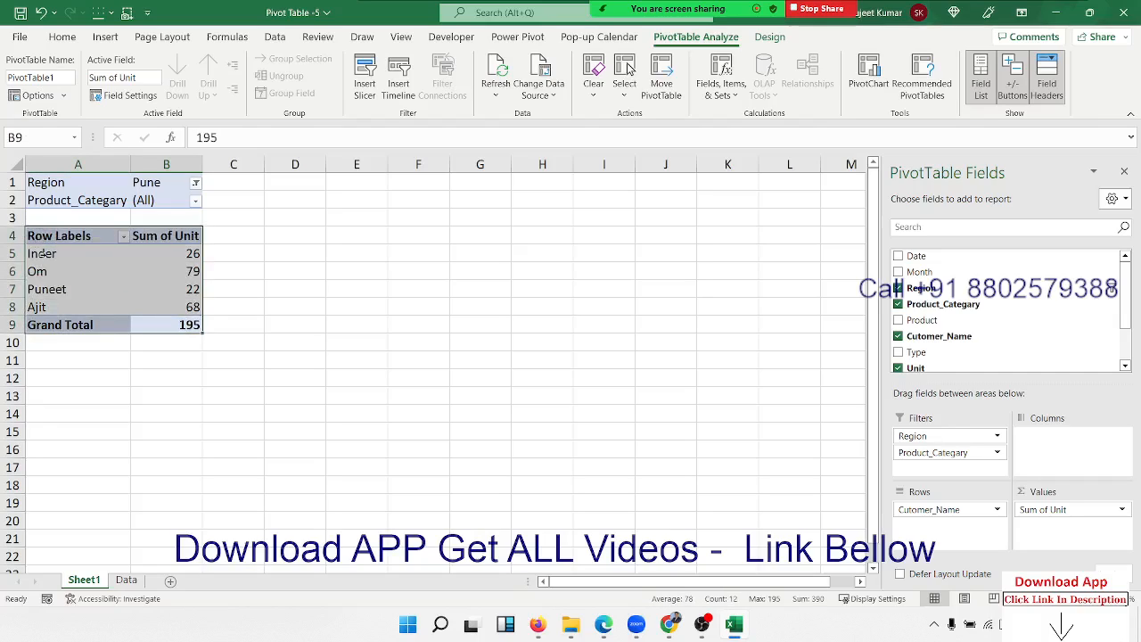
pyautogui.click(82, 263)
pyautogui.click(82, 201)
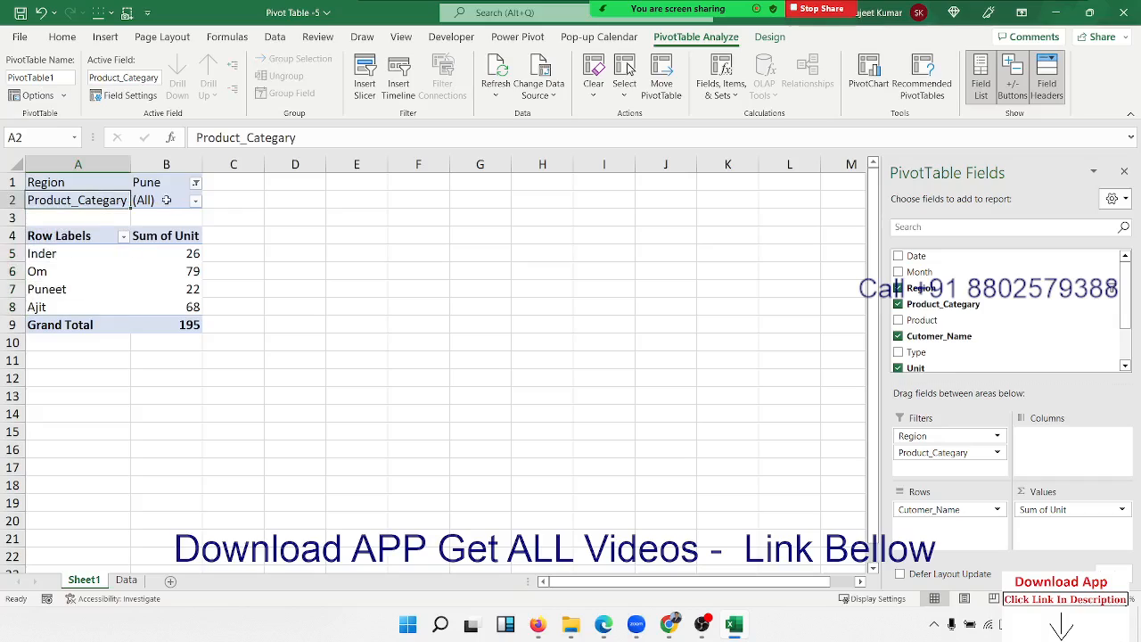
pyautogui.click(171, 200)
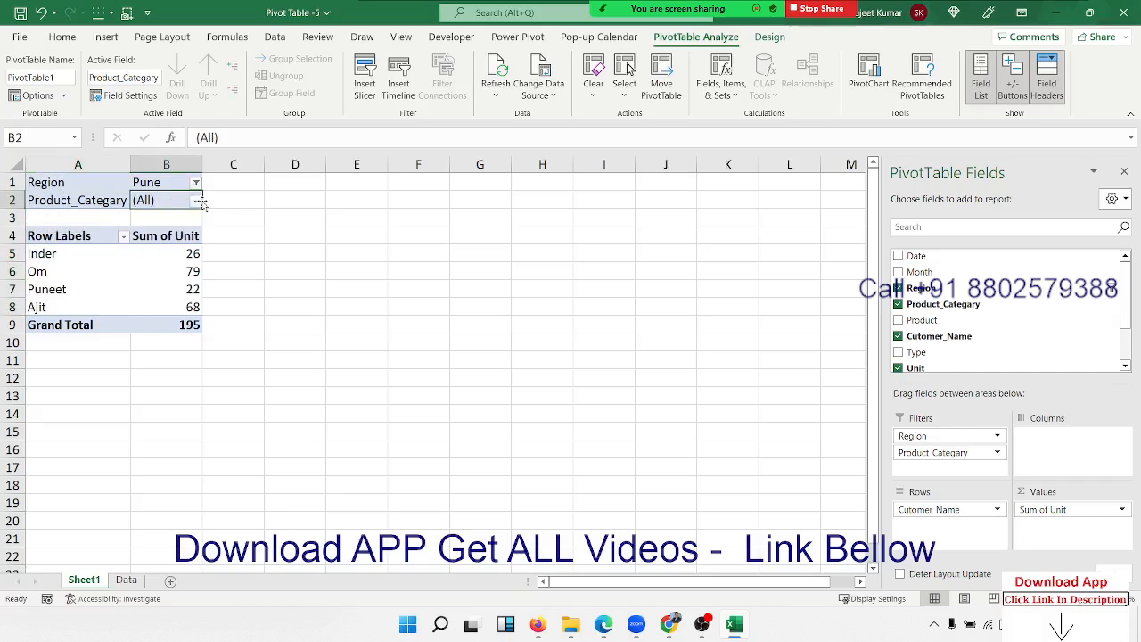
pyautogui.click(196, 201)
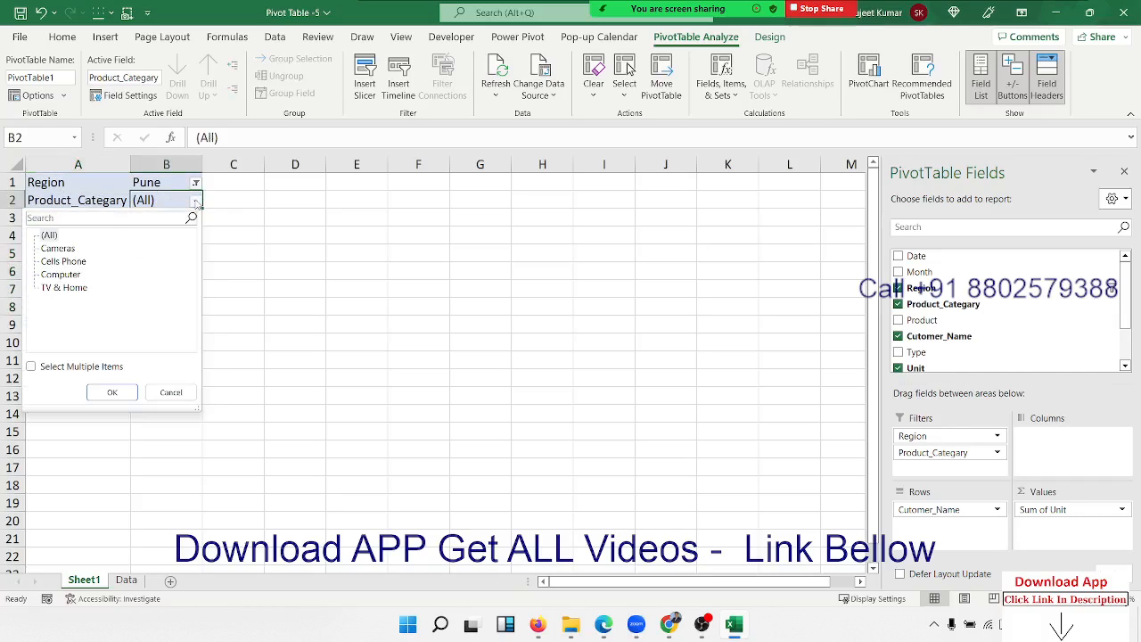
pyautogui.click(51, 249)
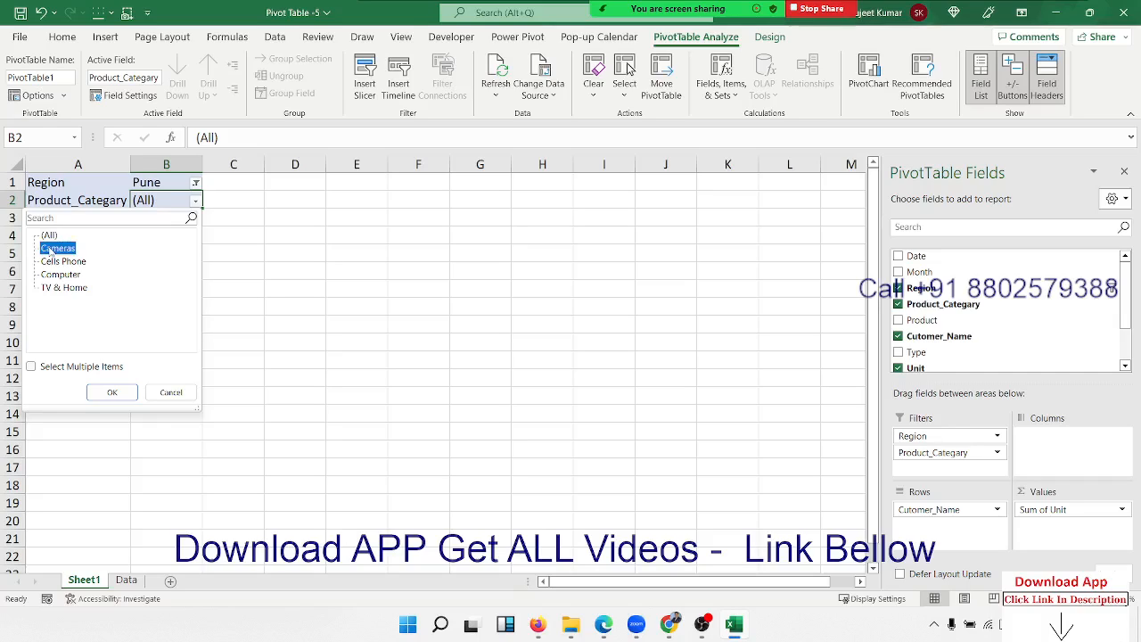
pyautogui.click(112, 392)
pyautogui.moveTo(41, 235); pyautogui.dragTo(184, 243)
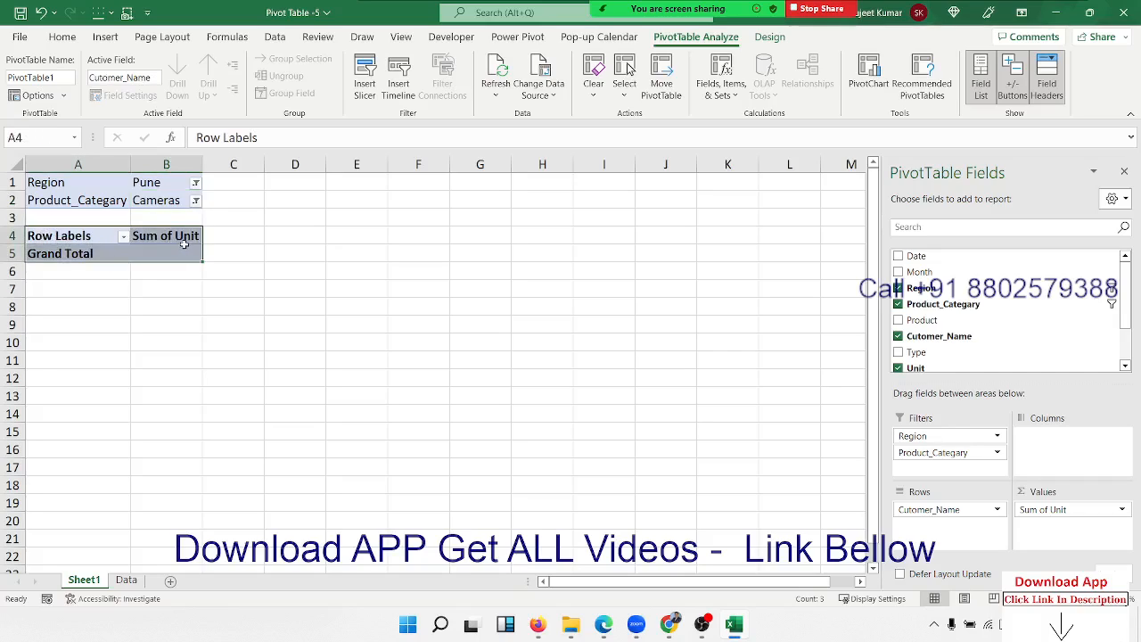
pyautogui.click(195, 200)
pyautogui.click(63, 261)
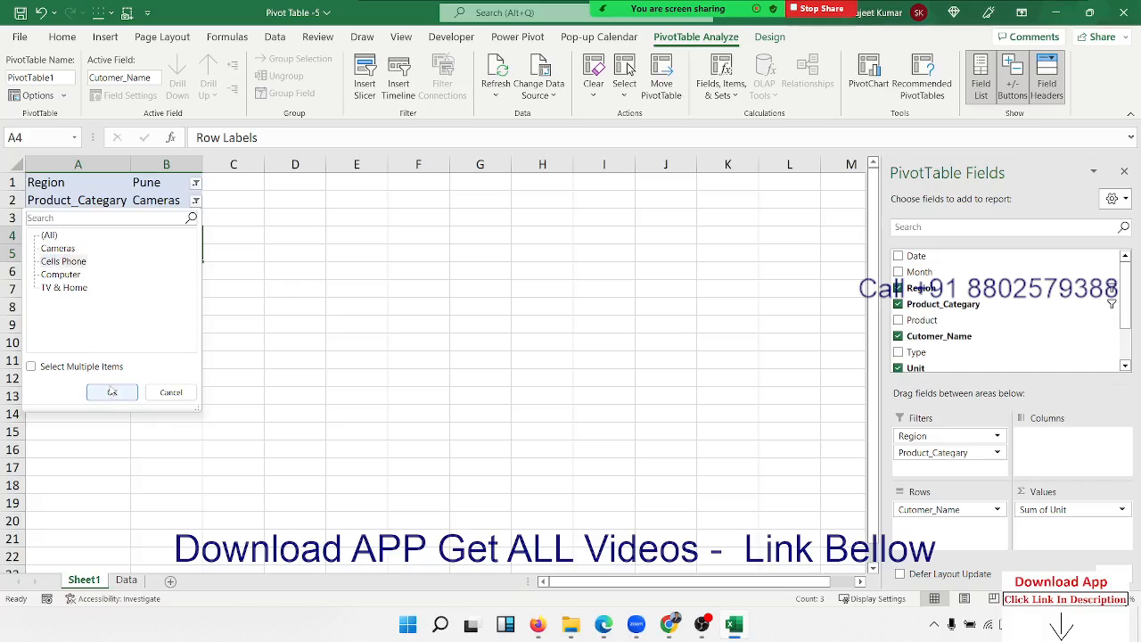
pyautogui.click(113, 392)
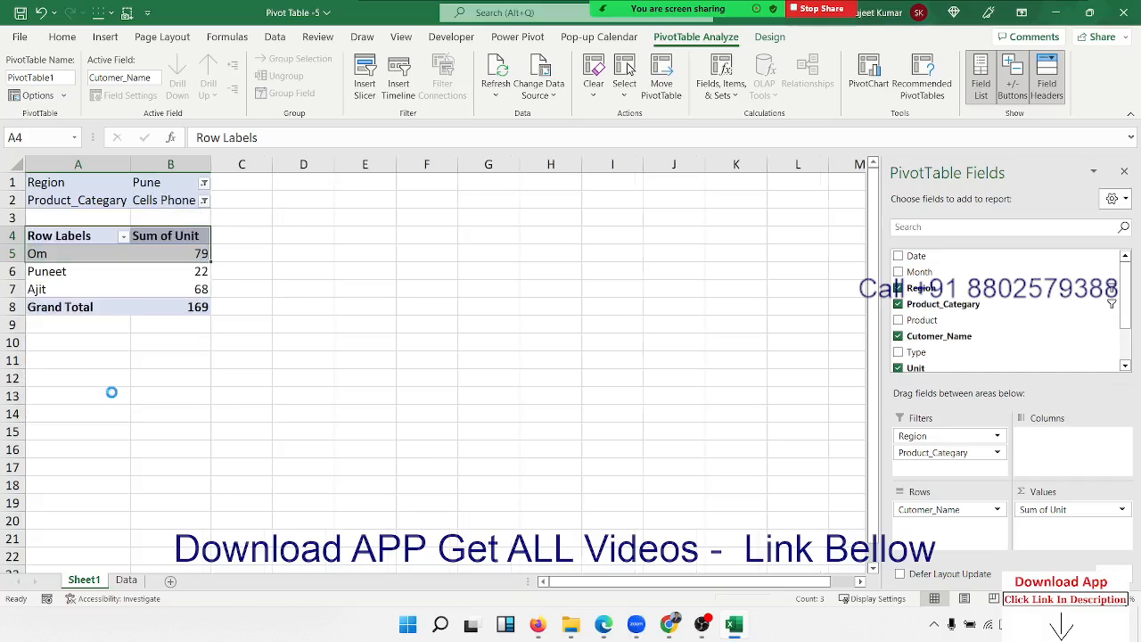
pyautogui.click(59, 258)
pyautogui.click(204, 200)
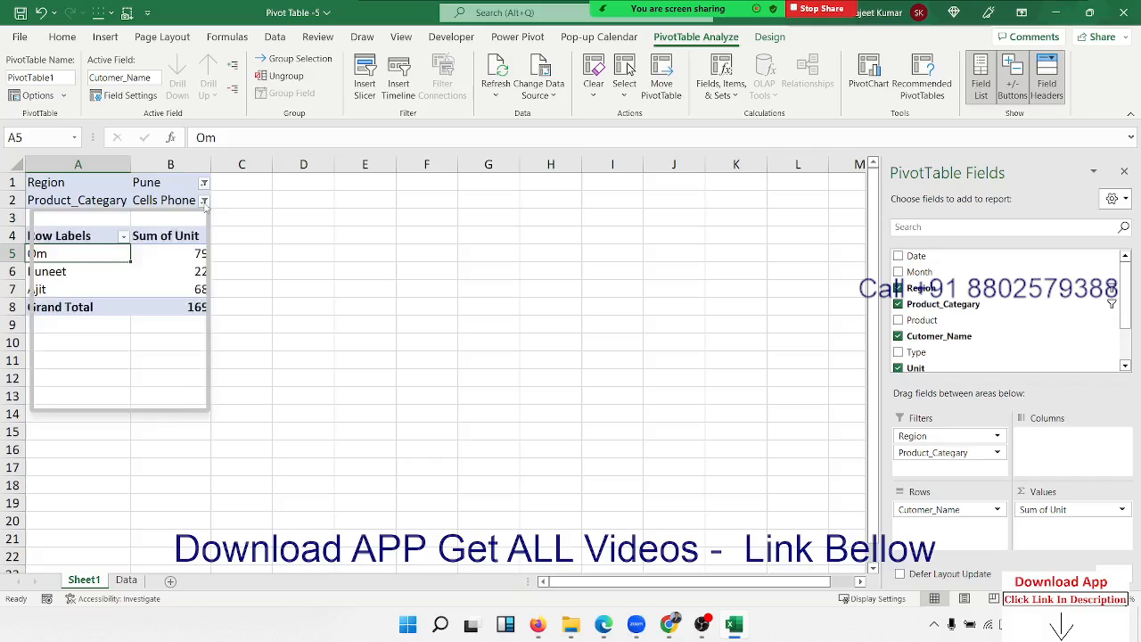
pyautogui.click(84, 275)
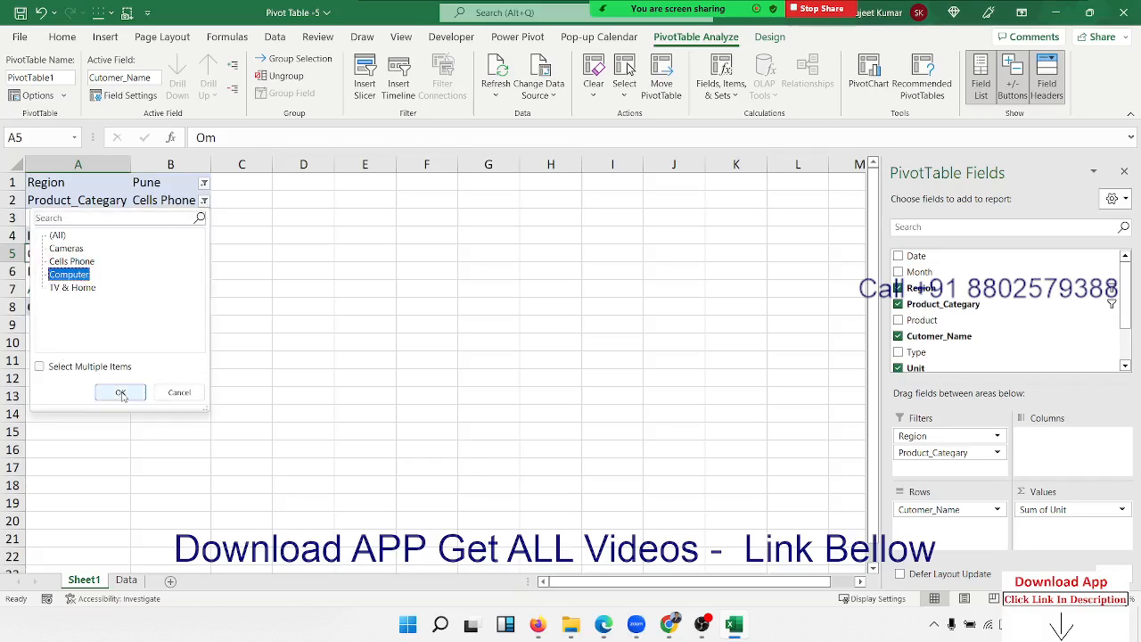
pyautogui.click(121, 394)
pyautogui.click(83, 236)
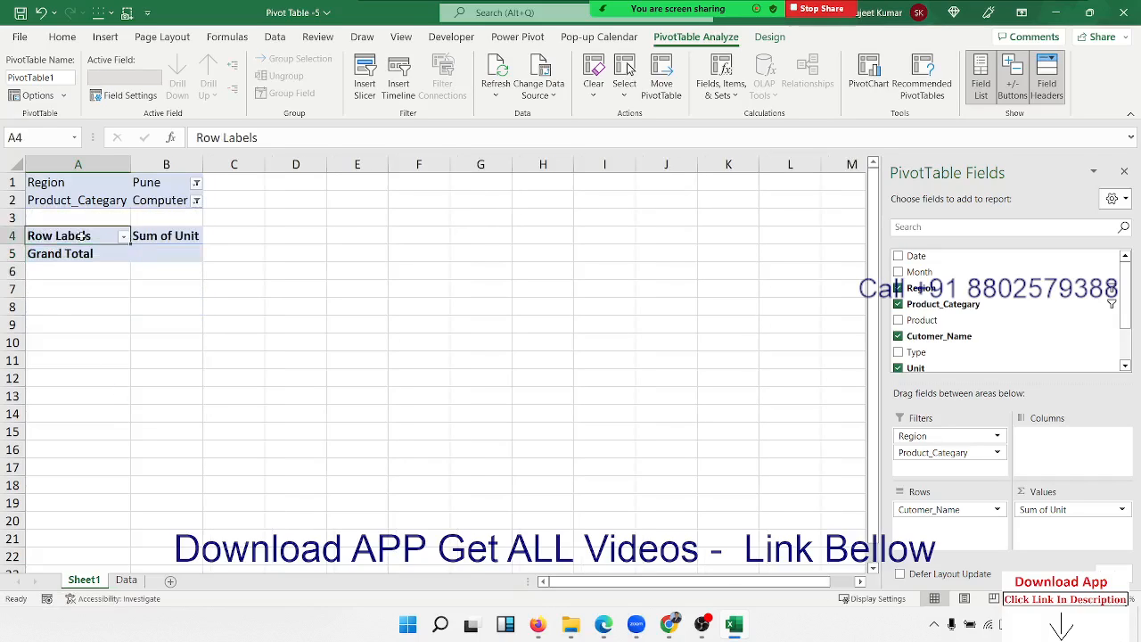
pyautogui.click(196, 201)
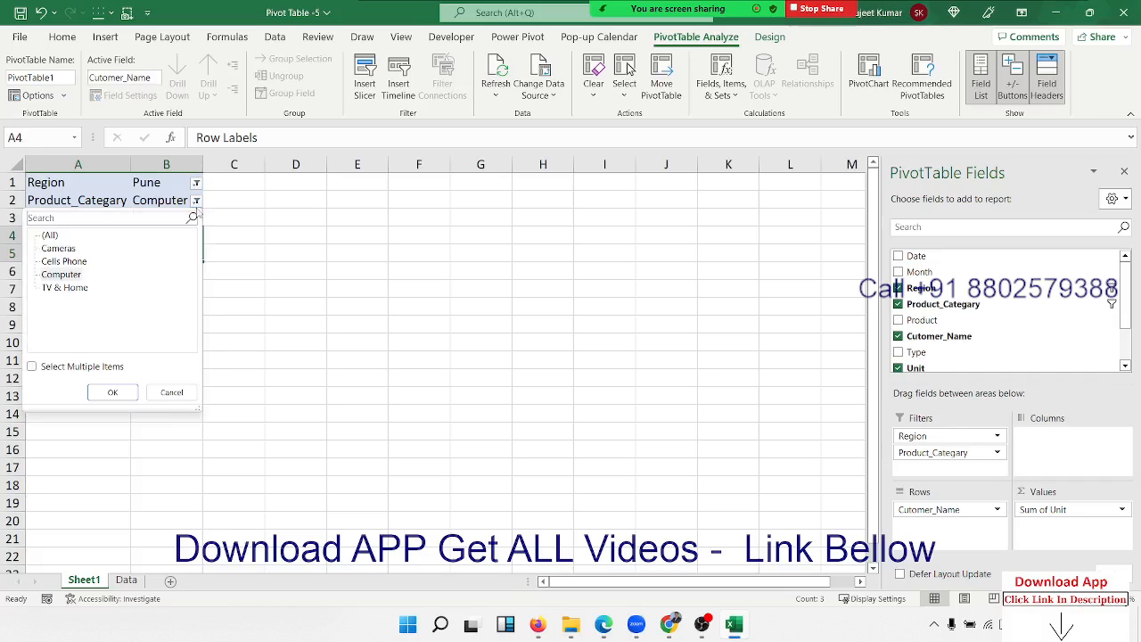
pyautogui.click(87, 288)
pyautogui.click(114, 393)
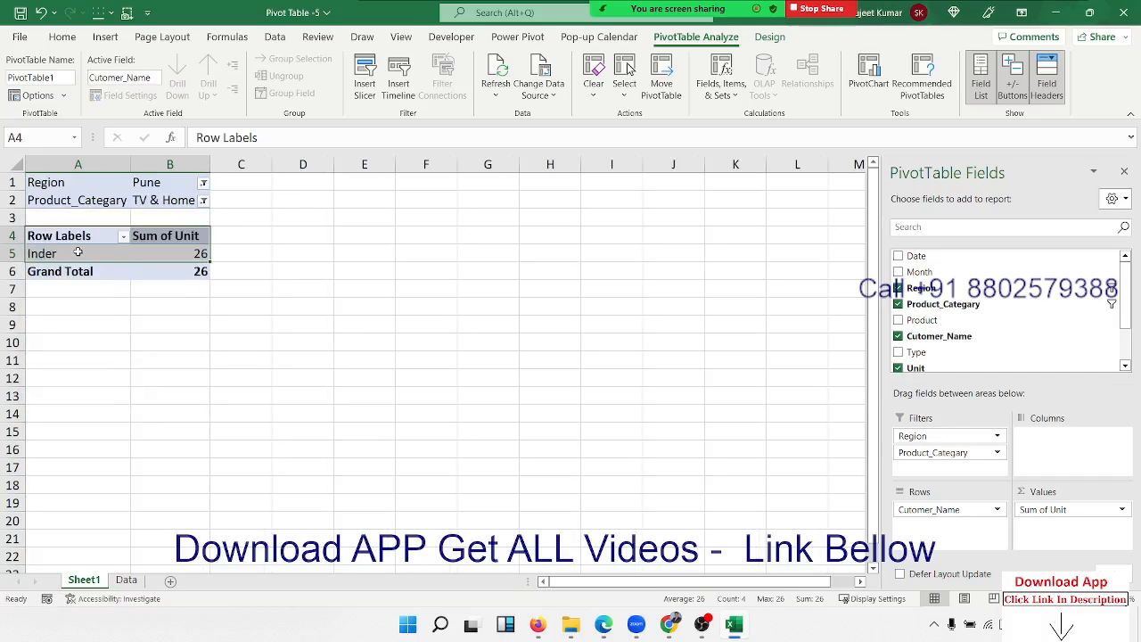
pyautogui.moveTo(77, 253); pyautogui.dragTo(179, 253)
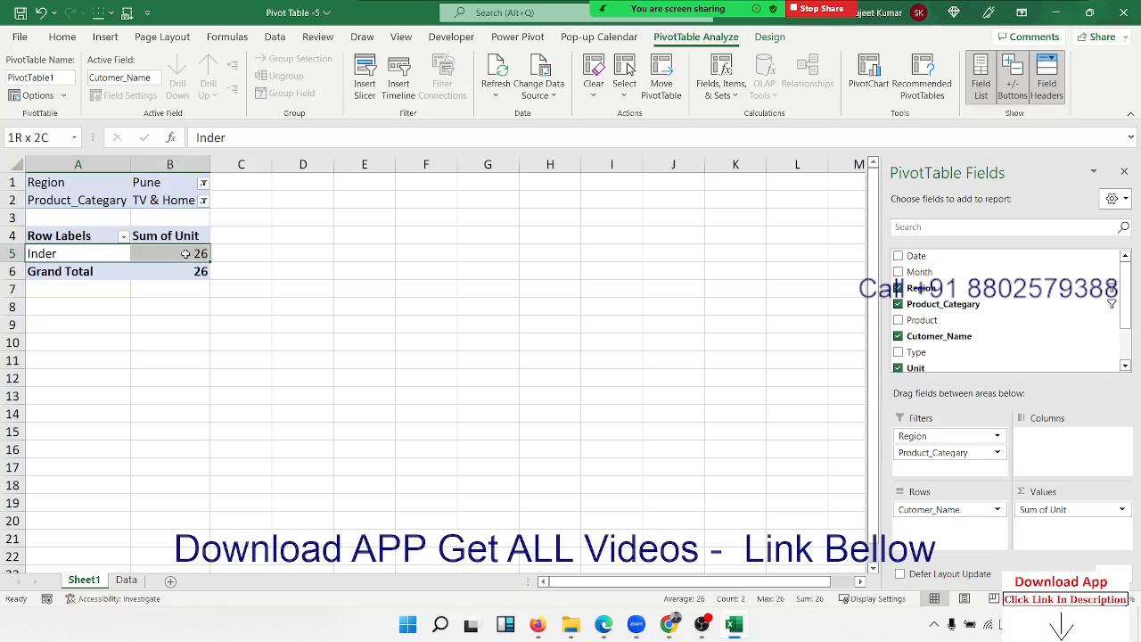
pyautogui.click(204, 201)
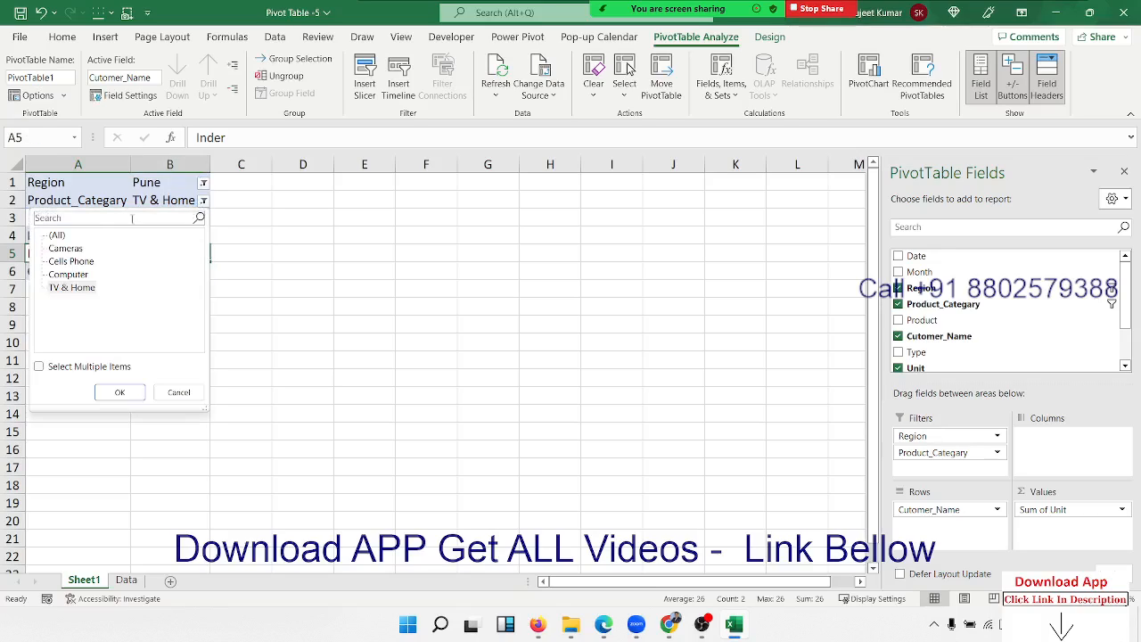
pyautogui.click(56, 235)
pyautogui.click(119, 392)
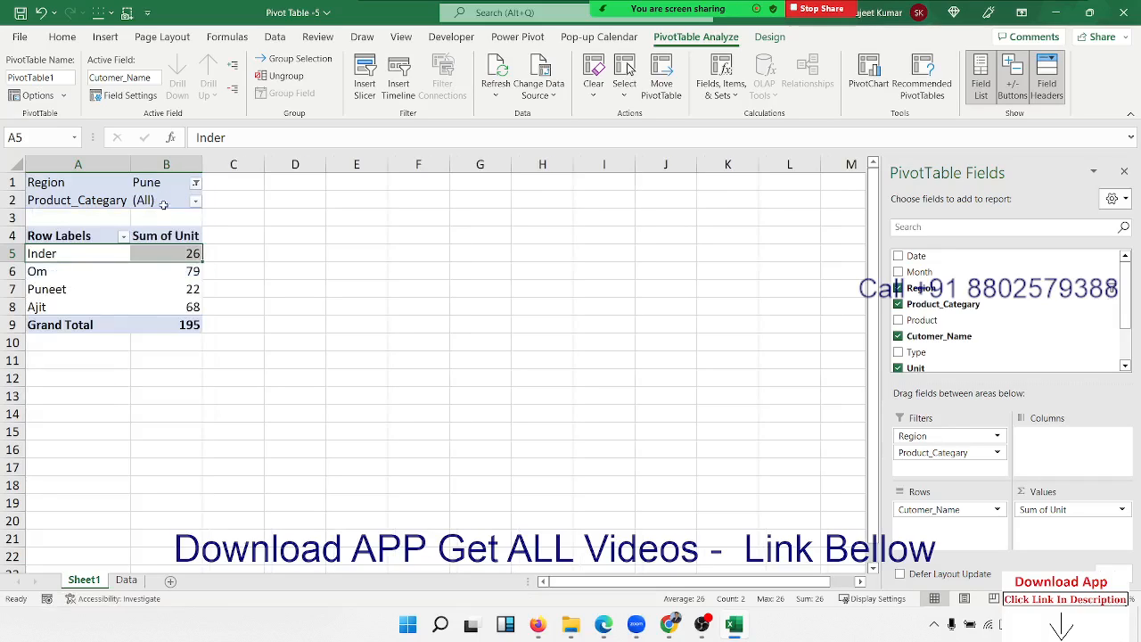
pyautogui.click(174, 184)
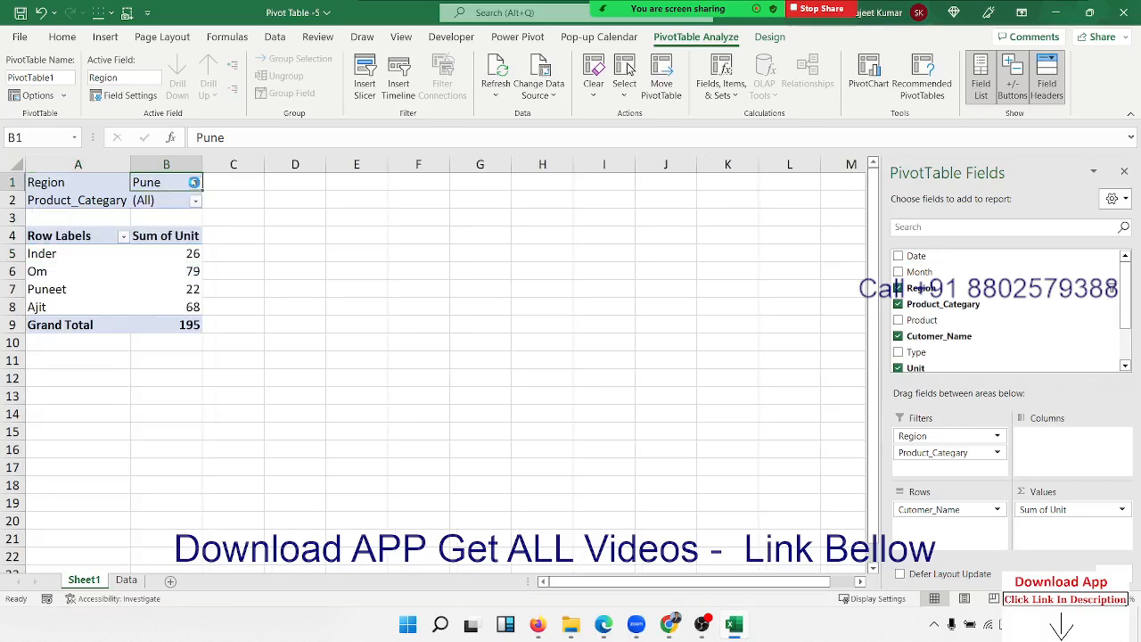
# Review the Region list, then view the Product_Categary category list, keeping Pune selected.
pyautogui.click(195, 182)
pyautogui.click(278, 195)
pyautogui.click(195, 202)
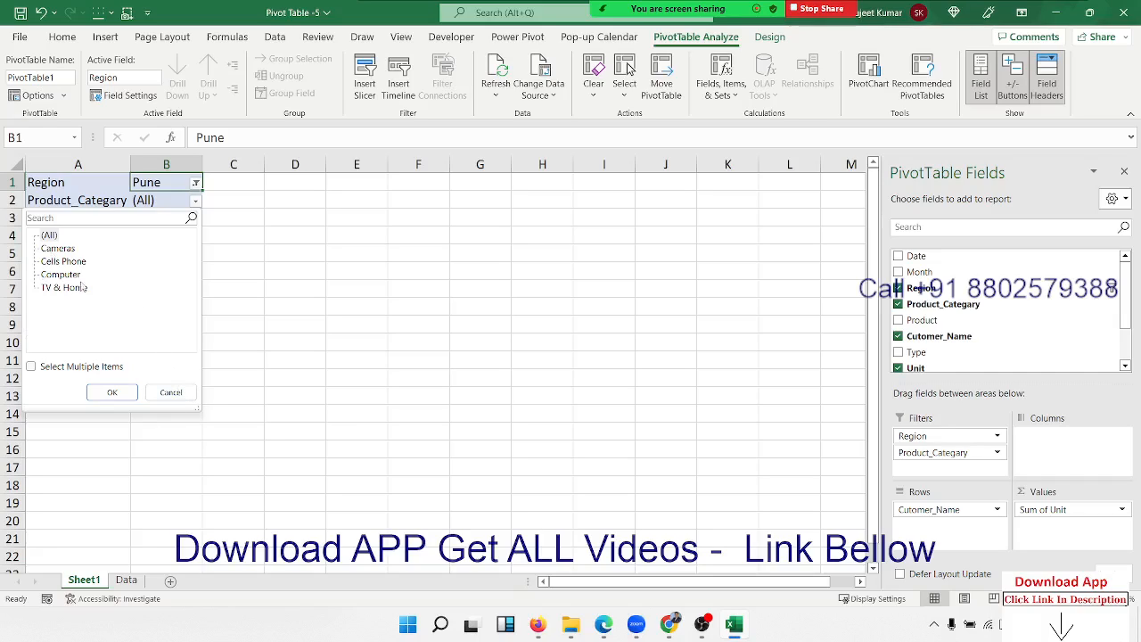
# Reset the Region filter to (All), restoring all twelve customers and the 3778 unit total.
pyautogui.click(170, 392)
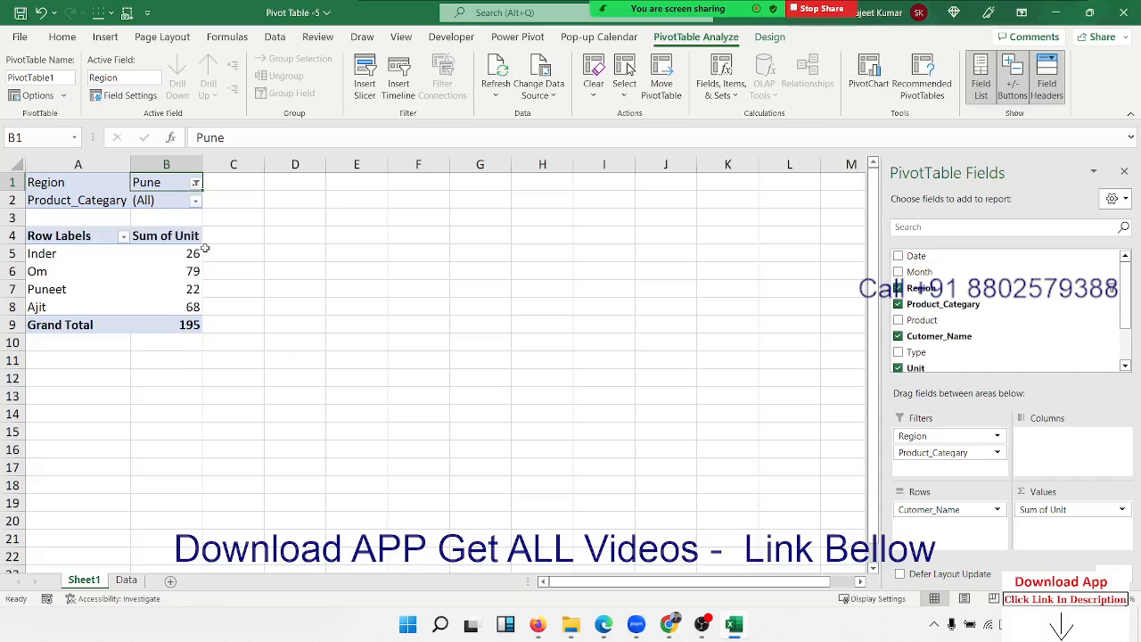
pyautogui.click(197, 183)
pyautogui.click(52, 221)
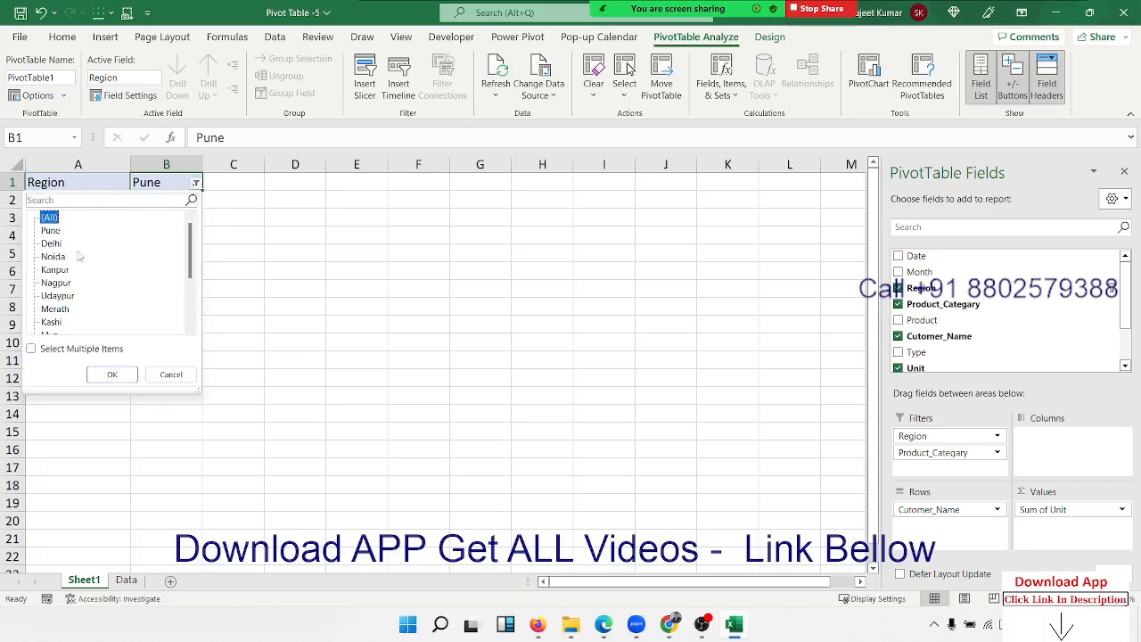
pyautogui.click(124, 375)
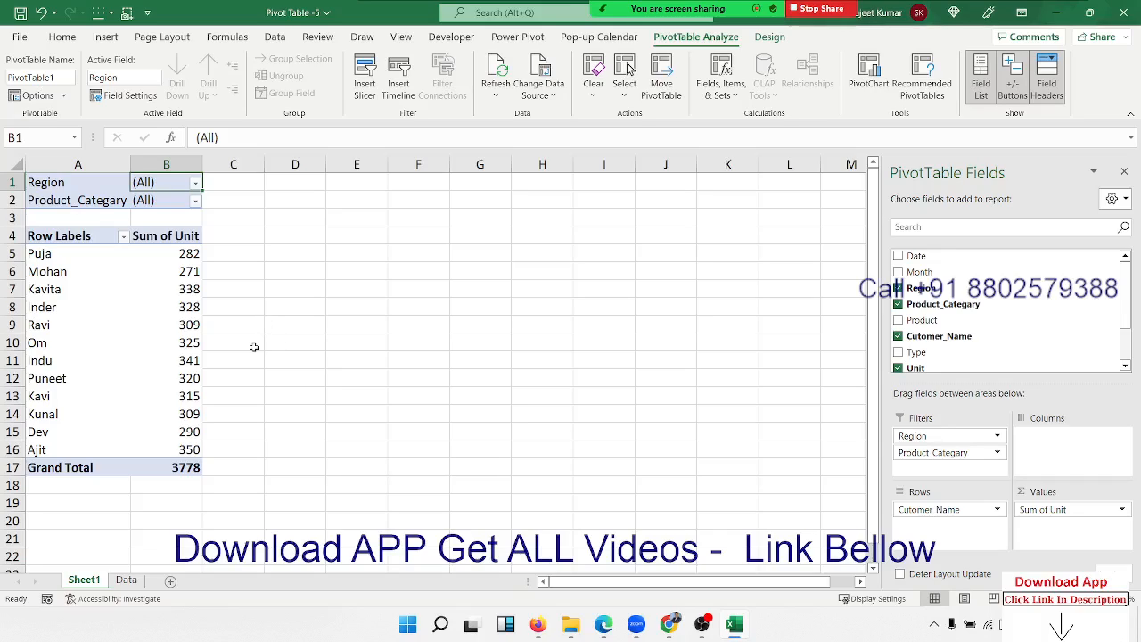
pyautogui.click(179, 284)
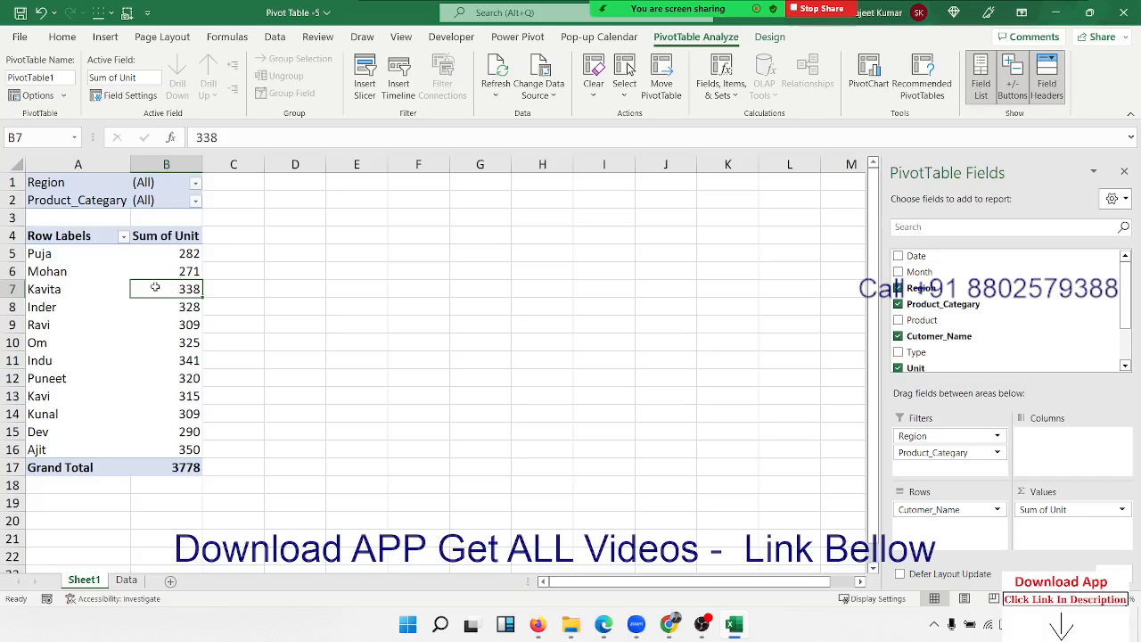
pyautogui.moveTo(177, 254); pyautogui.dragTo(170, 400)
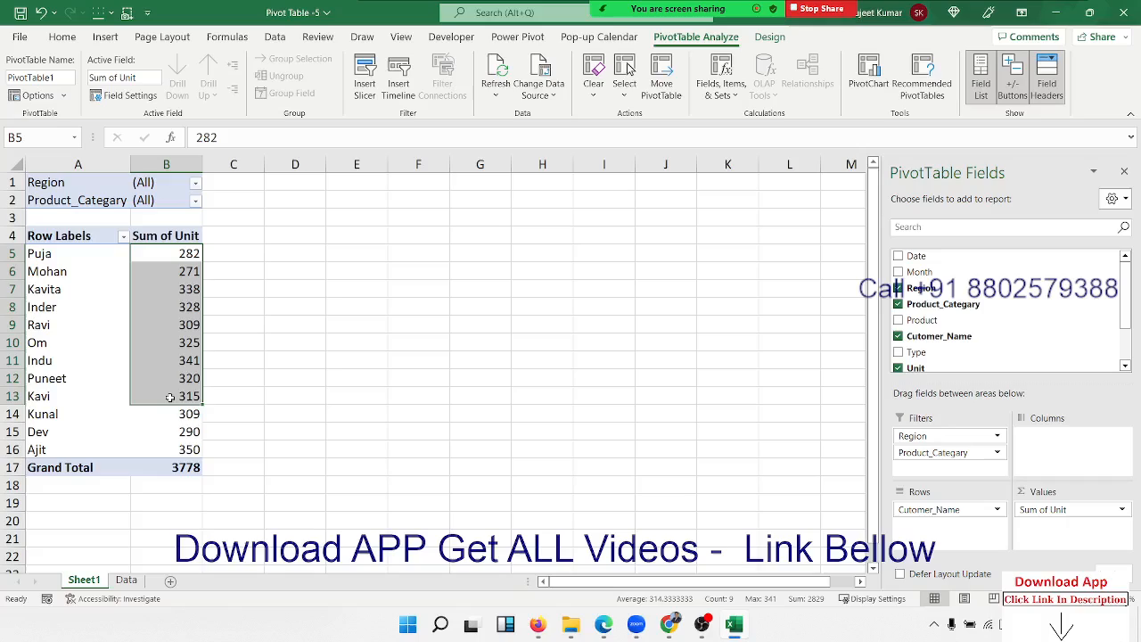
# Add amt to the values so Sum of amt totals 186342 beside Sum of Unit.
pyautogui.scroll(-2, 1076, 335)
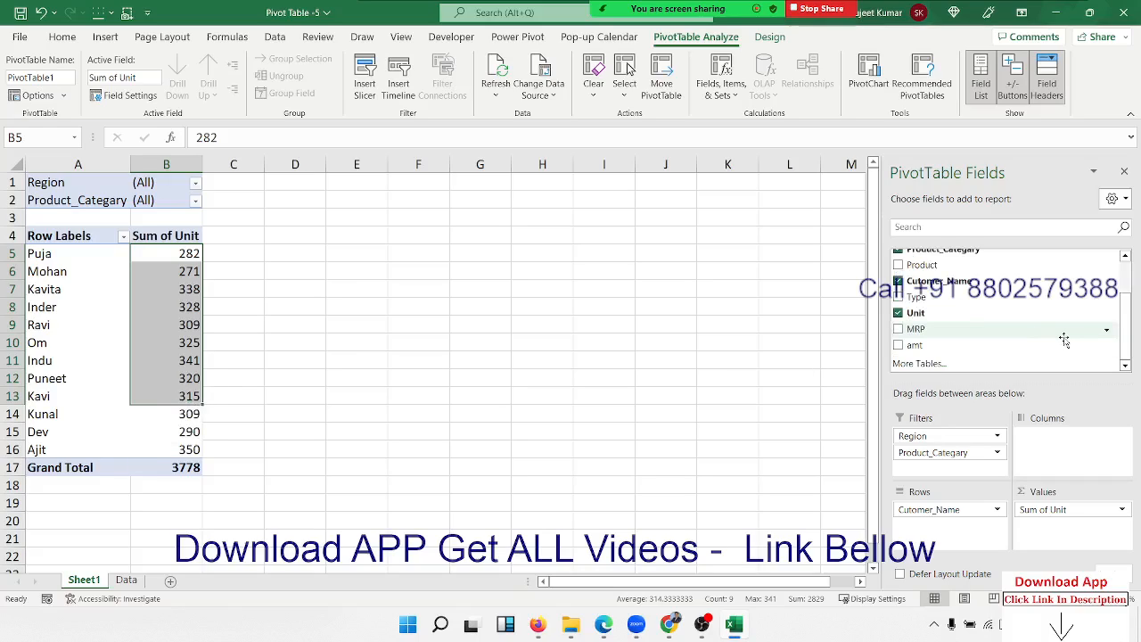
pyautogui.moveTo(945, 345); pyautogui.dragTo(1070, 543)
pyautogui.click(191, 274)
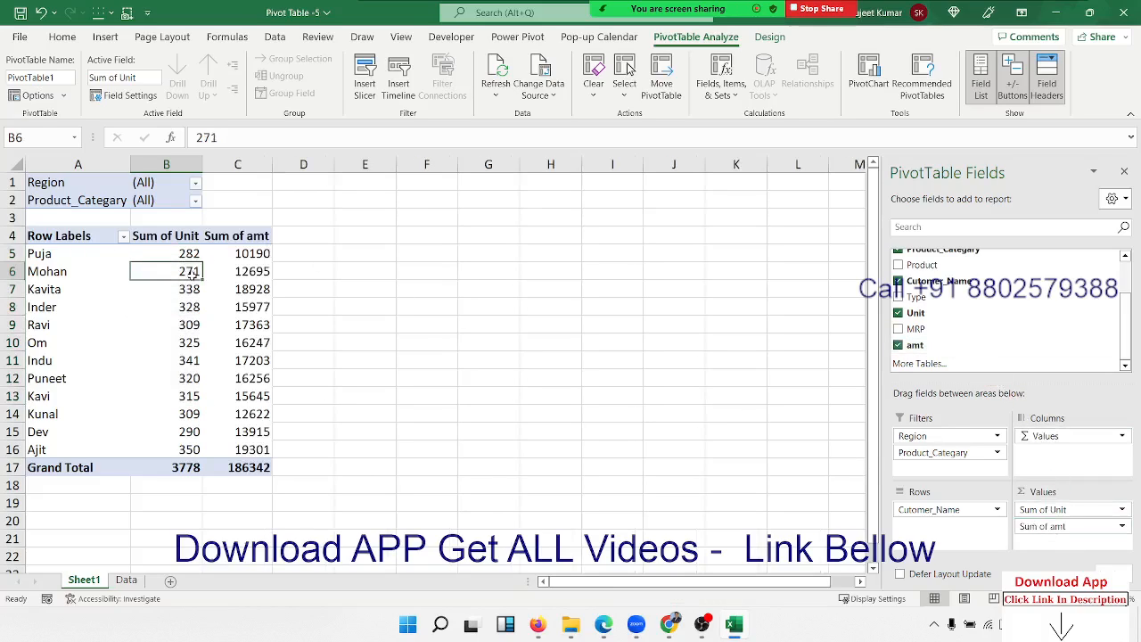
pyautogui.moveTo(166, 253); pyautogui.dragTo(176, 432)
pyautogui.moveTo(259, 253); pyautogui.dragTo(260, 449)
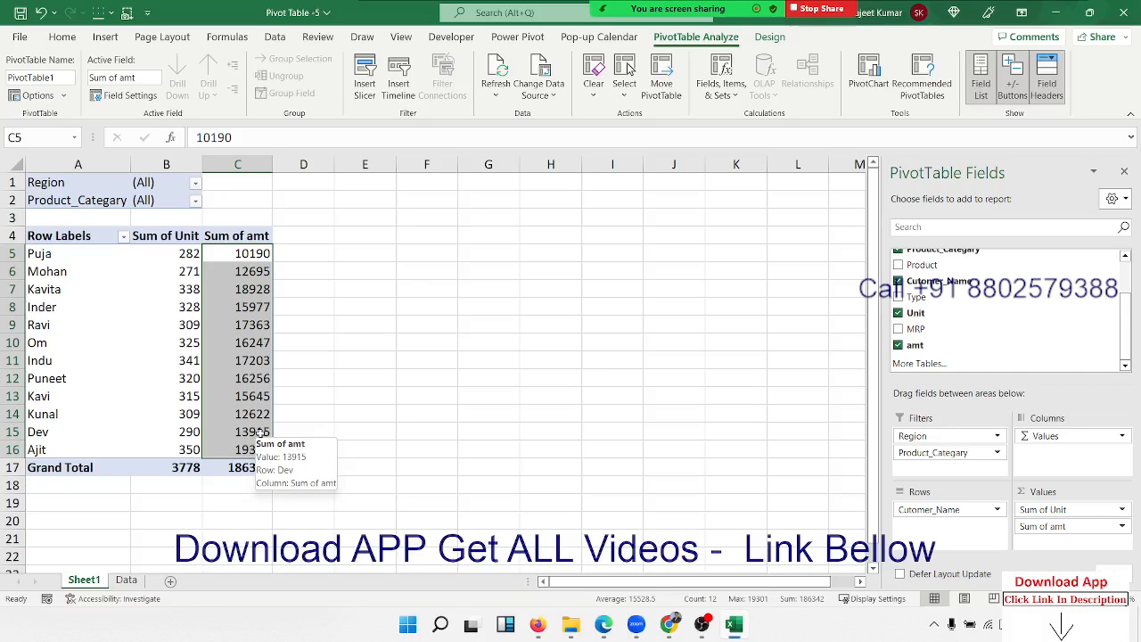
pyautogui.click(182, 308)
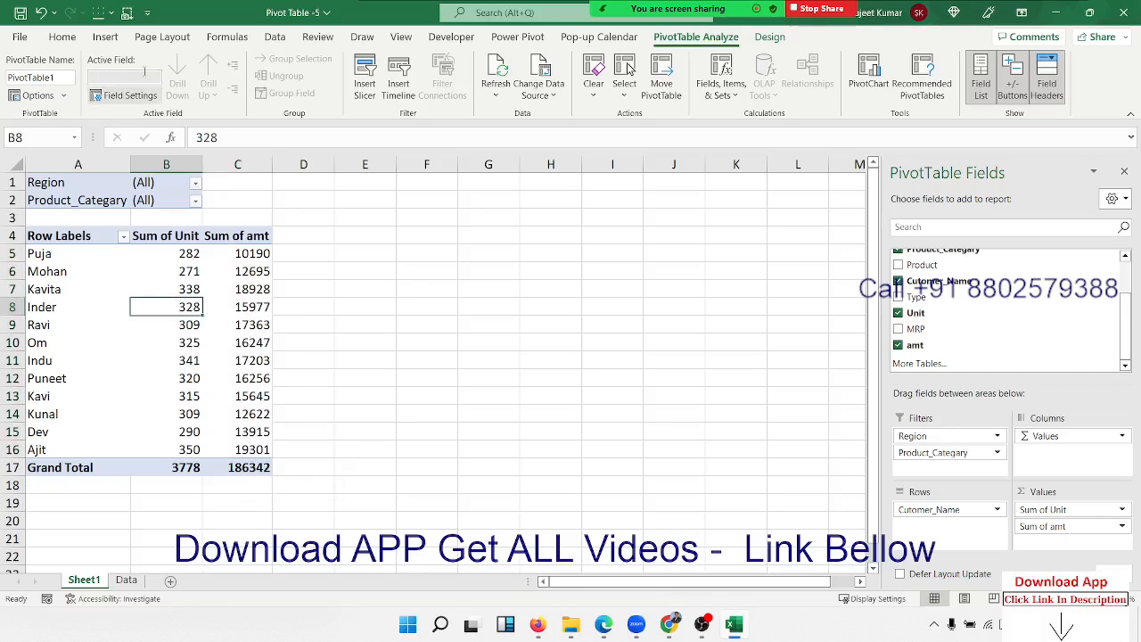
pyautogui.click(105, 36)
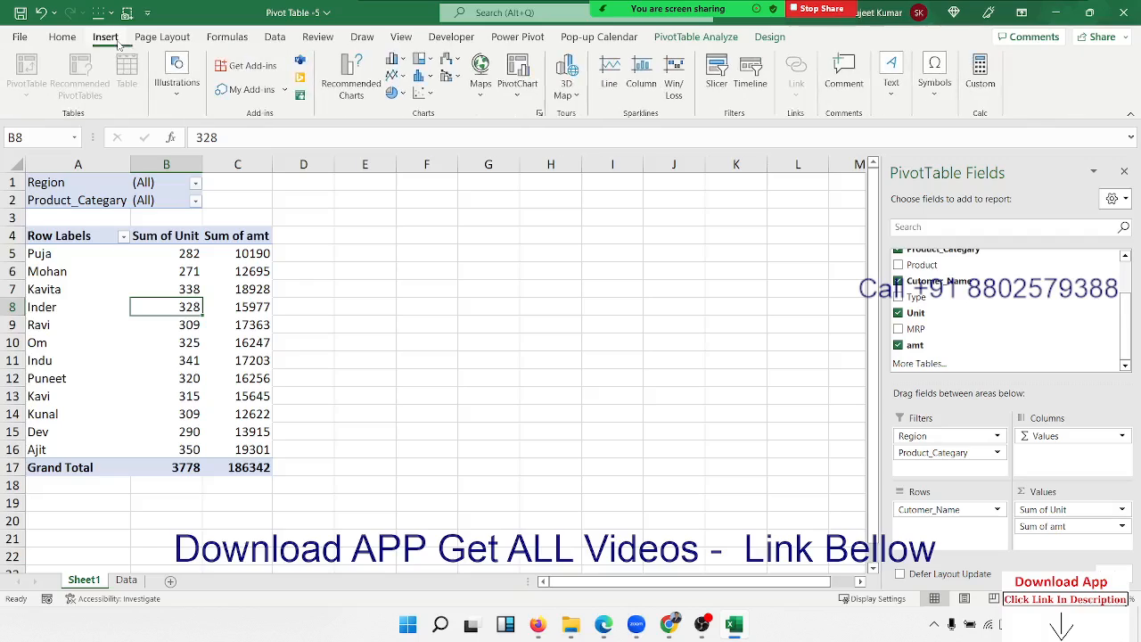
pyautogui.click(394, 59)
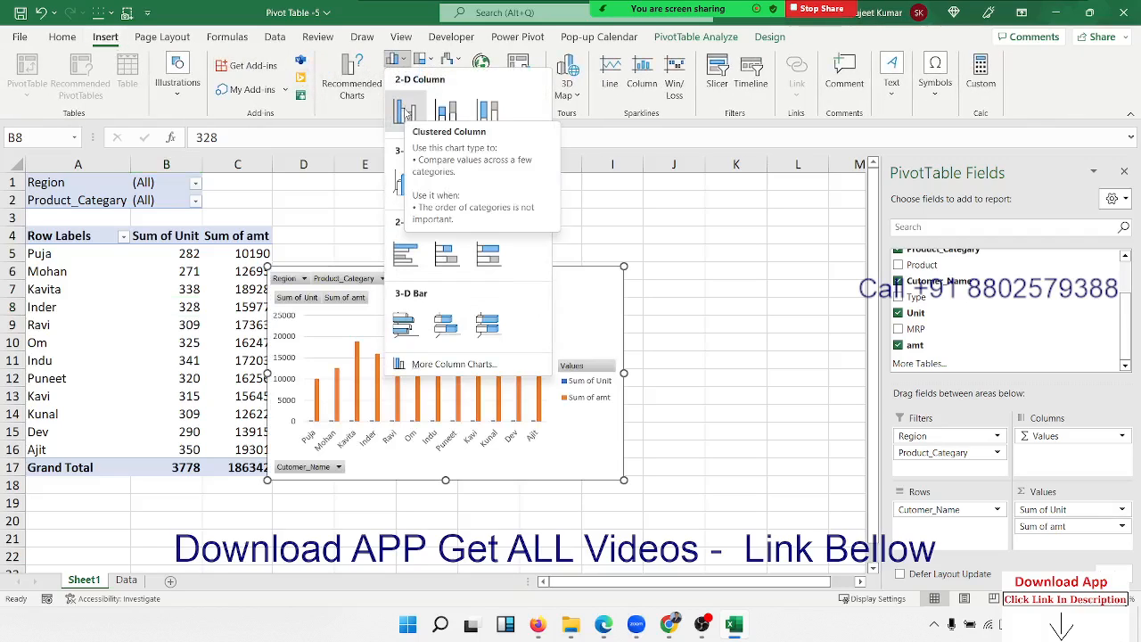
pyautogui.click(406, 111)
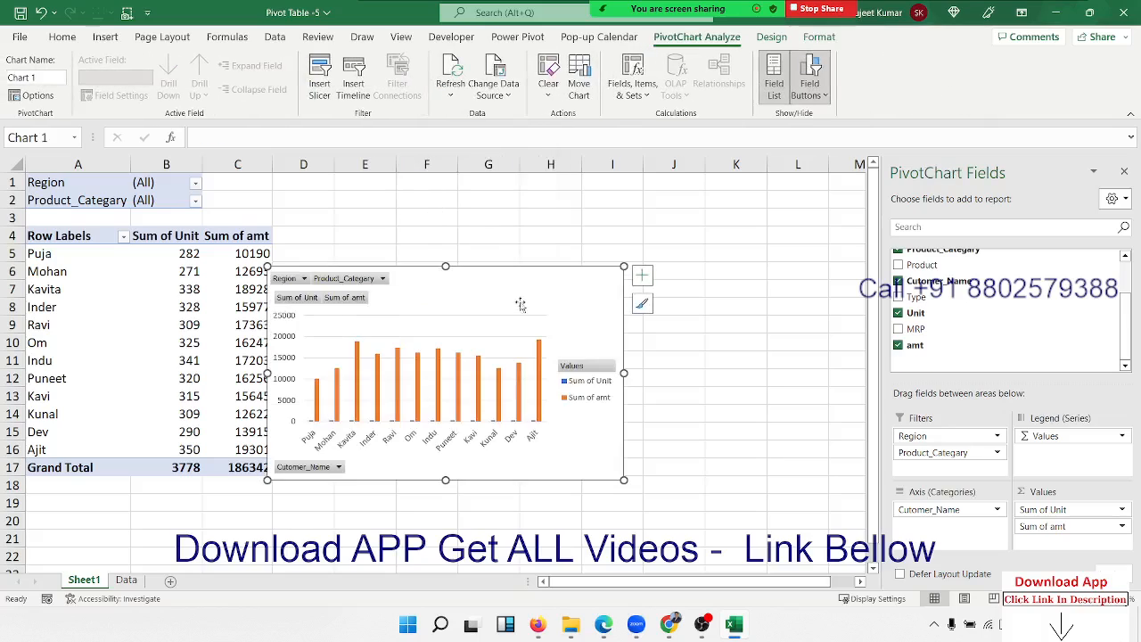
pyautogui.press('Delete')
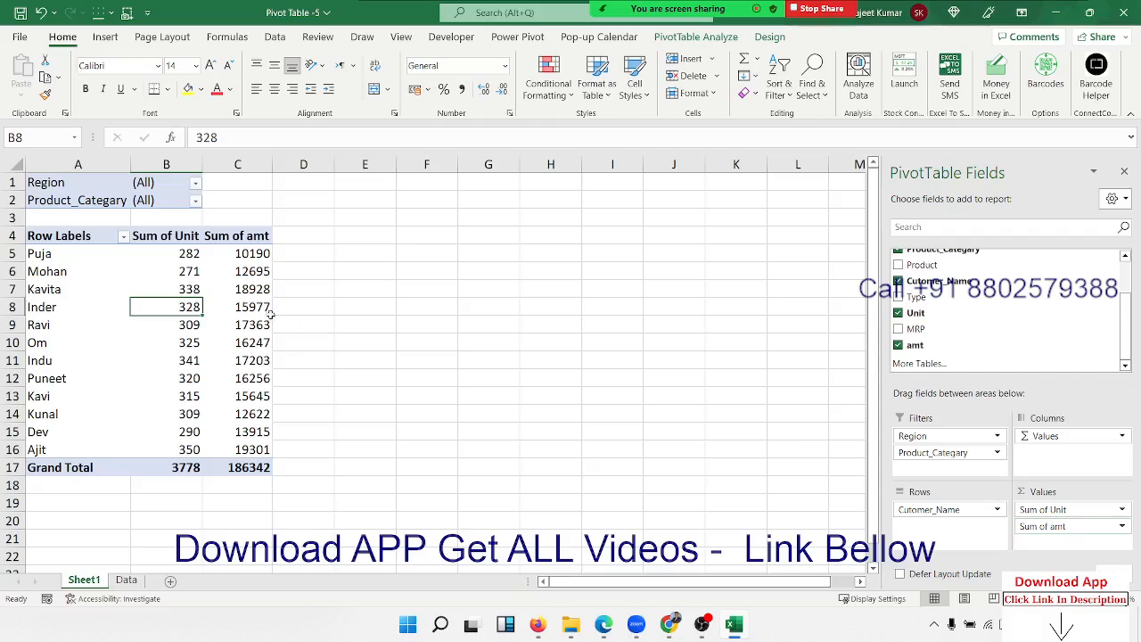
pyautogui.click(182, 257)
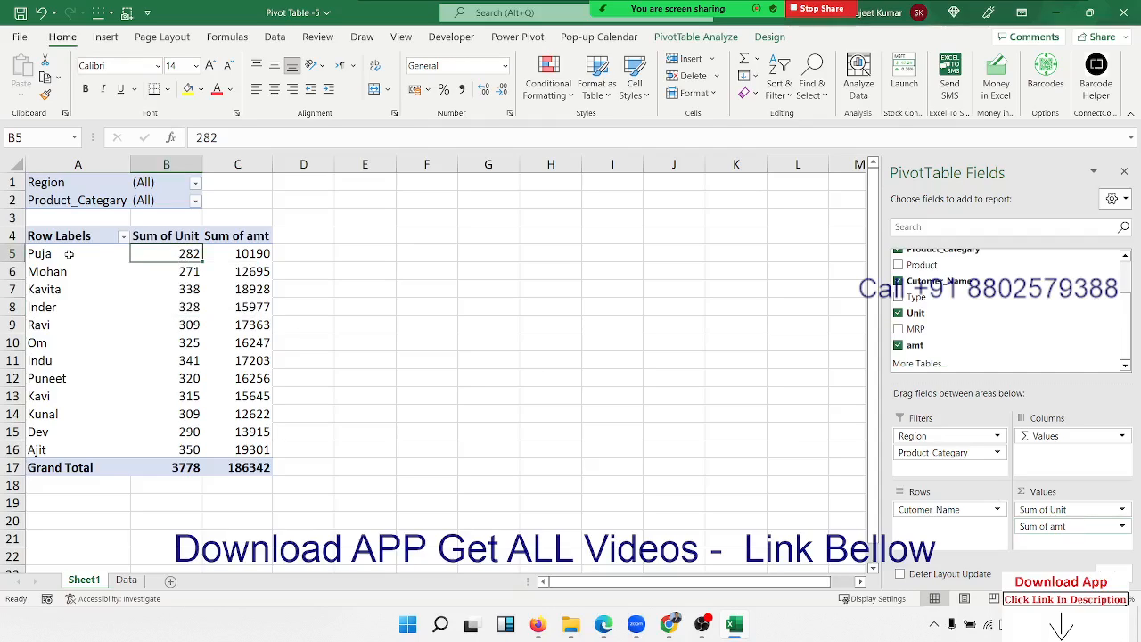
pyautogui.click(64, 256)
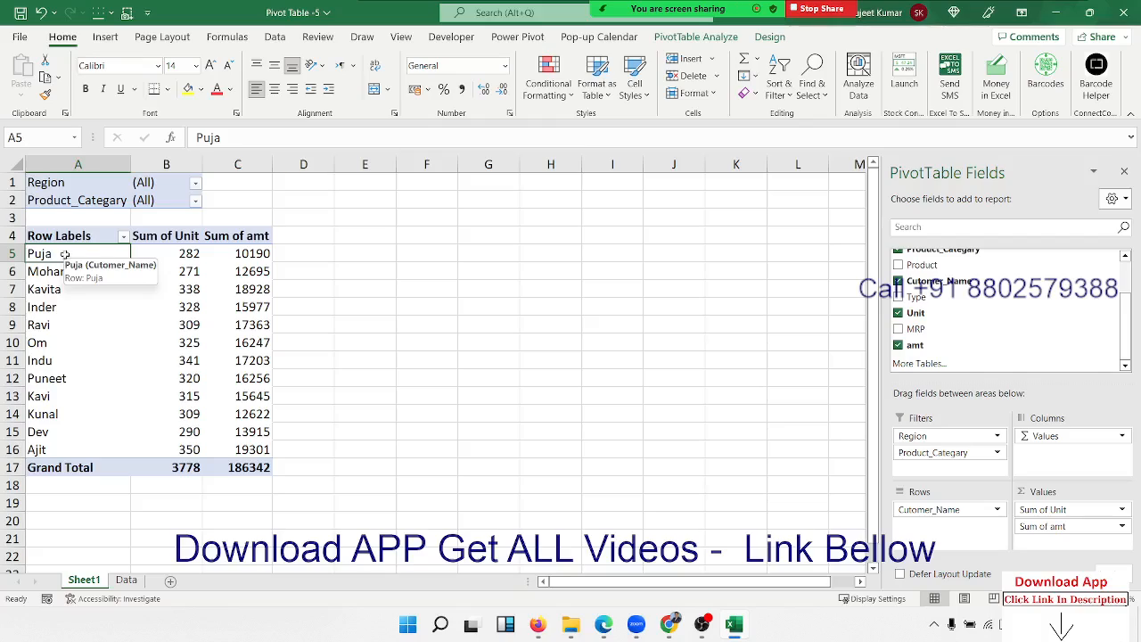
pyautogui.click(156, 257)
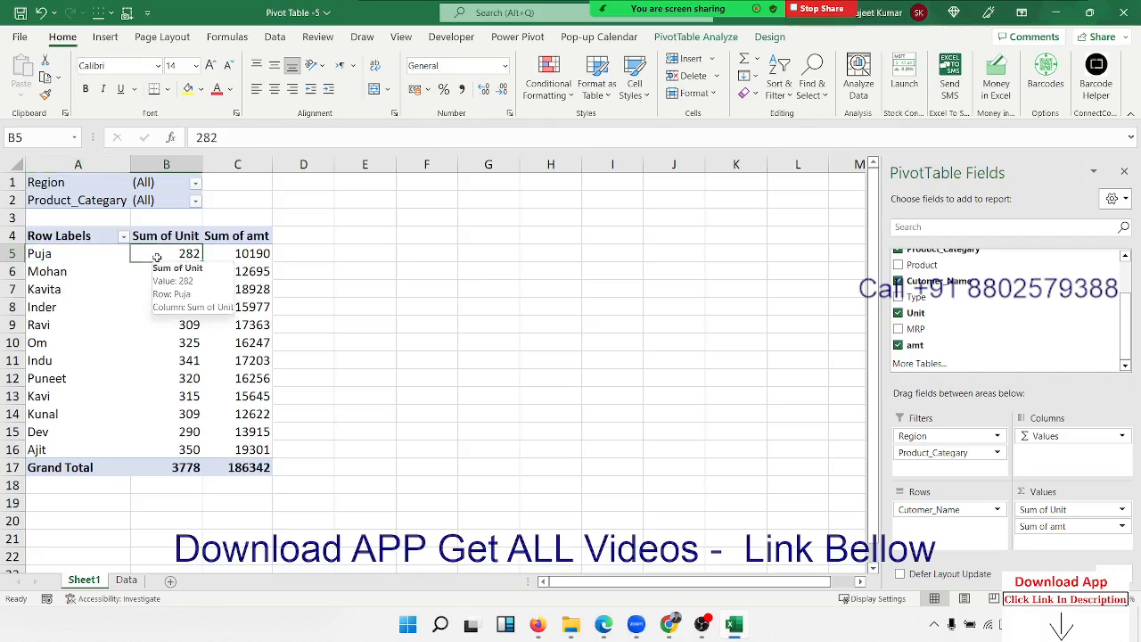
pyautogui.click(245, 259)
pyautogui.moveTo(179, 277)
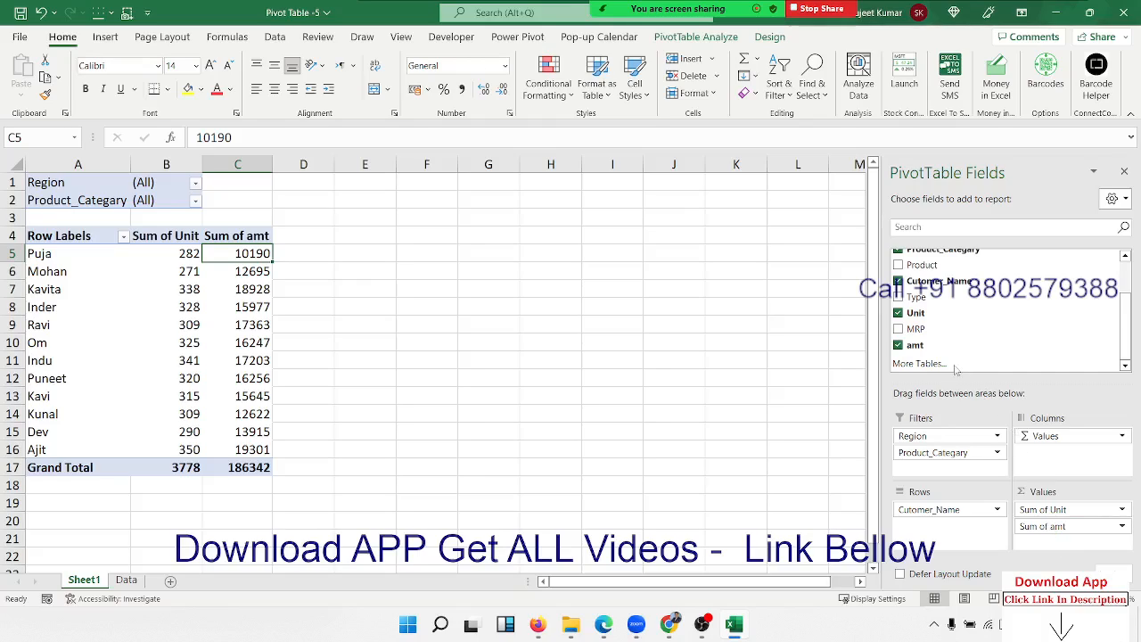
# On the Data sheet, inspect the amt formula =H2*I2 in J2 without changing it.
pyautogui.click(128, 580)
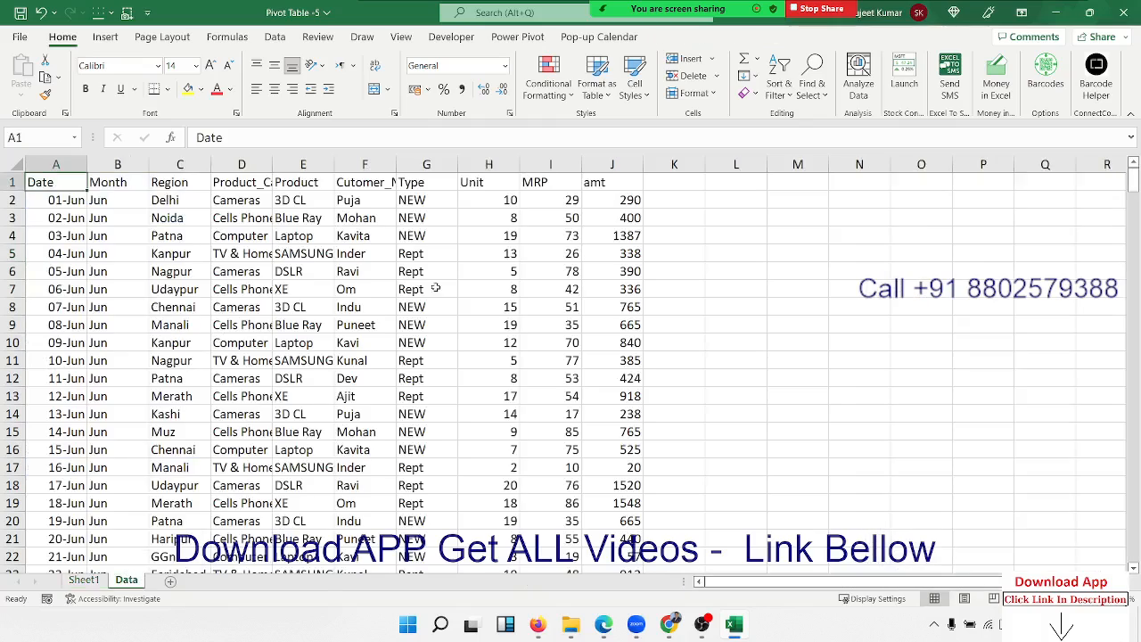
pyautogui.click(624, 207)
pyautogui.moveTo(627, 201); pyautogui.dragTo(627, 431)
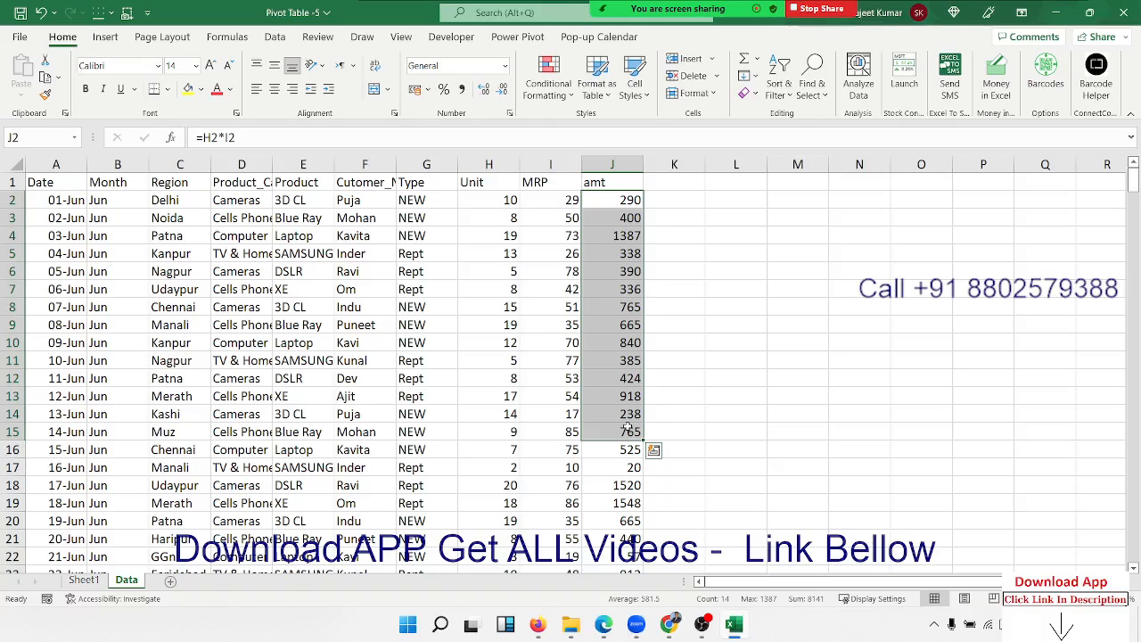
pyautogui.click(575, 200)
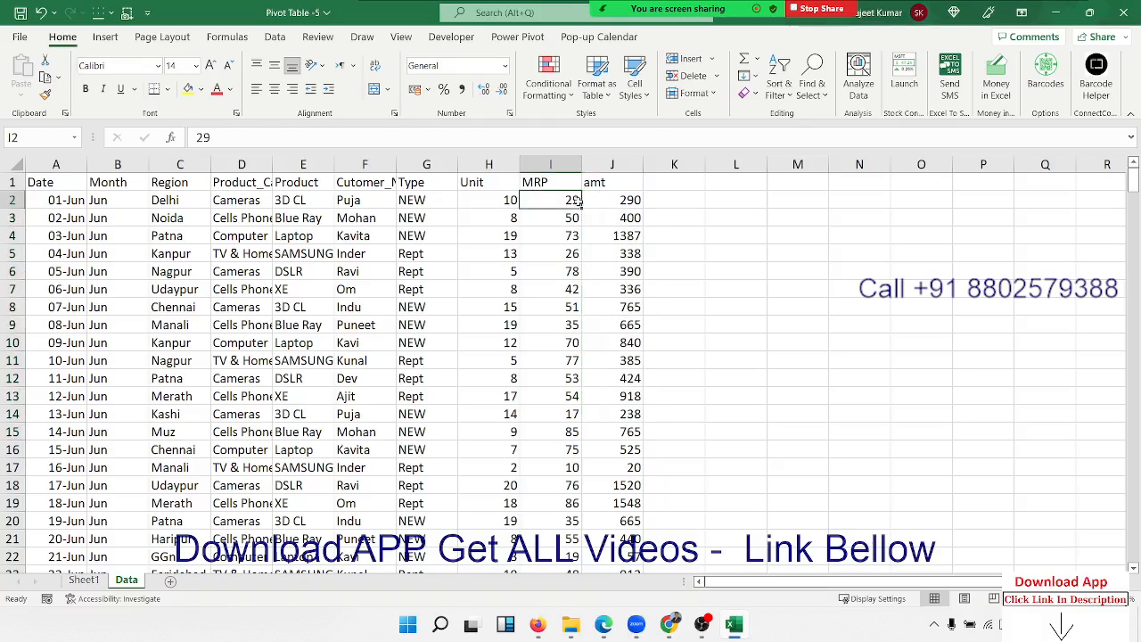
pyautogui.doubleClick(624, 199)
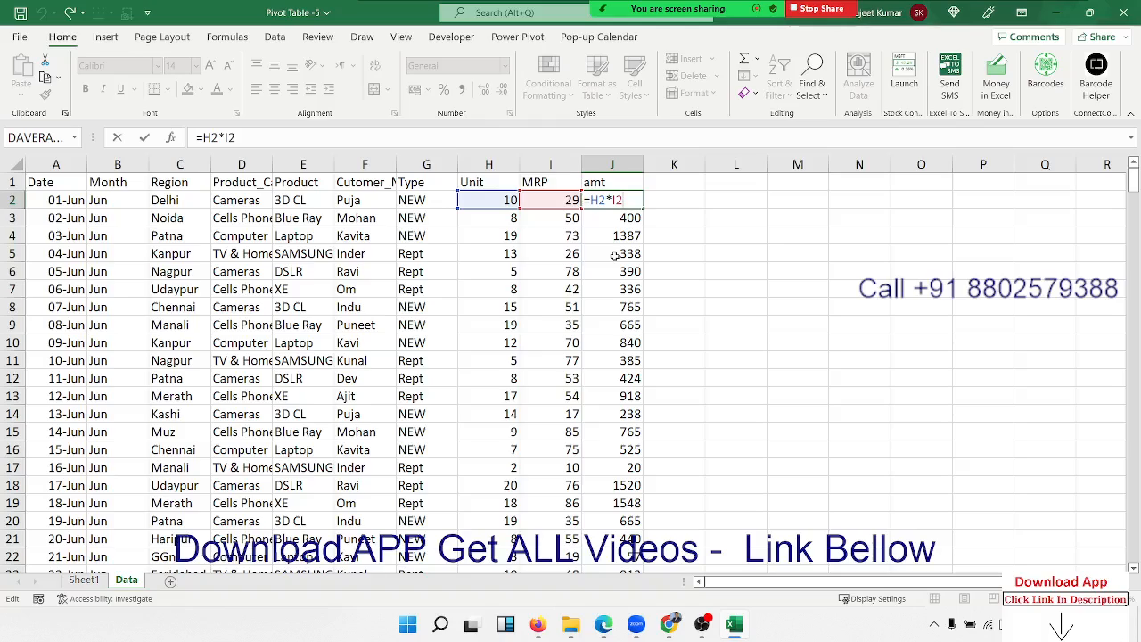
pyautogui.press('Return')
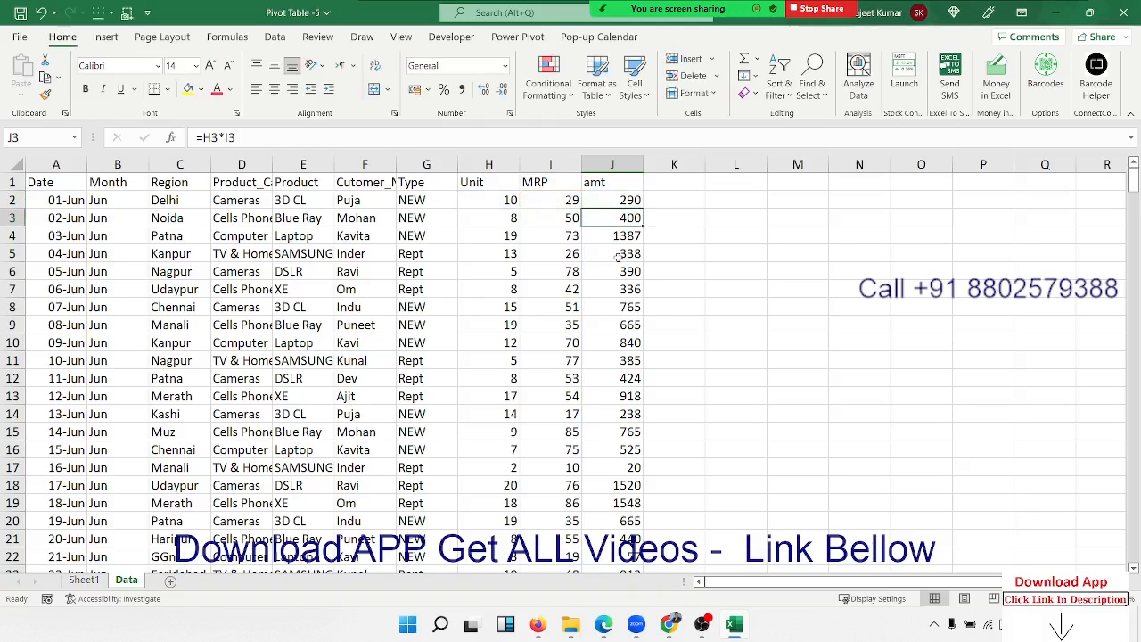
# Return to Sheet1 showing the Sum of Unit and Sum of amt pivot table.
pyautogui.click(85, 580)
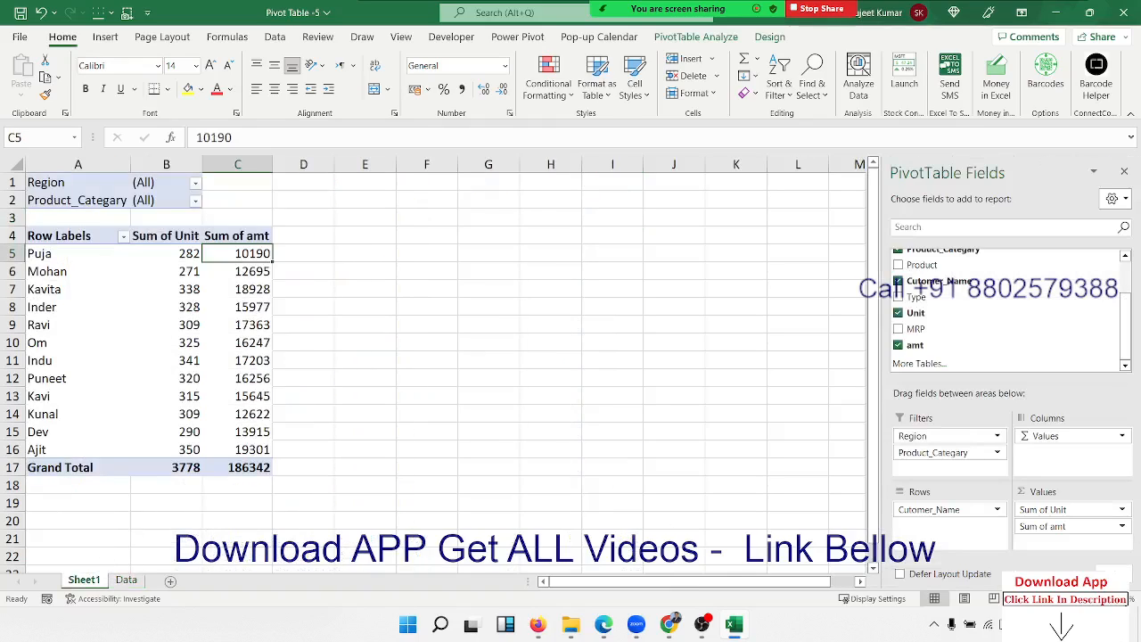
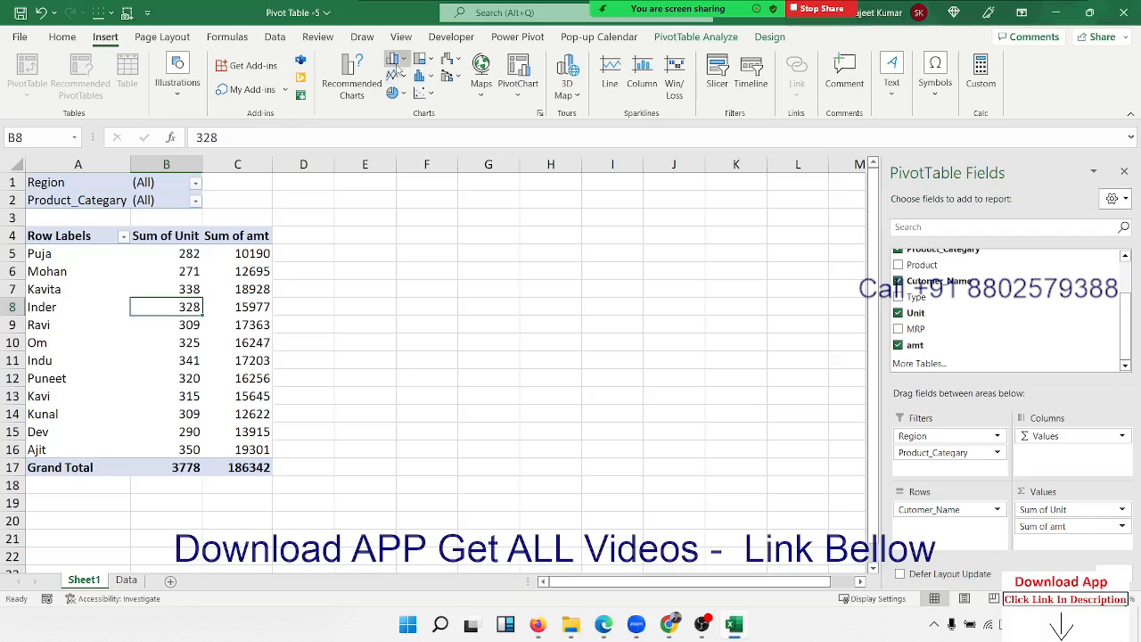
# Insert a clustered column pivot chart and size it beside the pivot table across columns D to L.
pyautogui.click(395, 79)
pyautogui.click(406, 111)
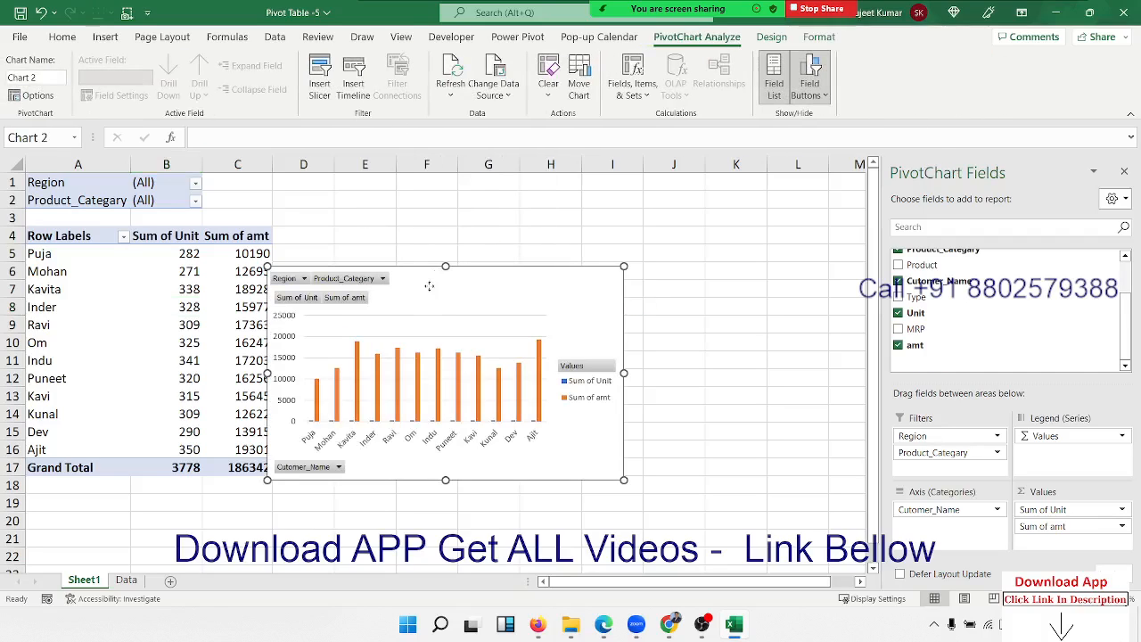
pyautogui.moveTo(427, 288); pyautogui.dragTo(449, 208)
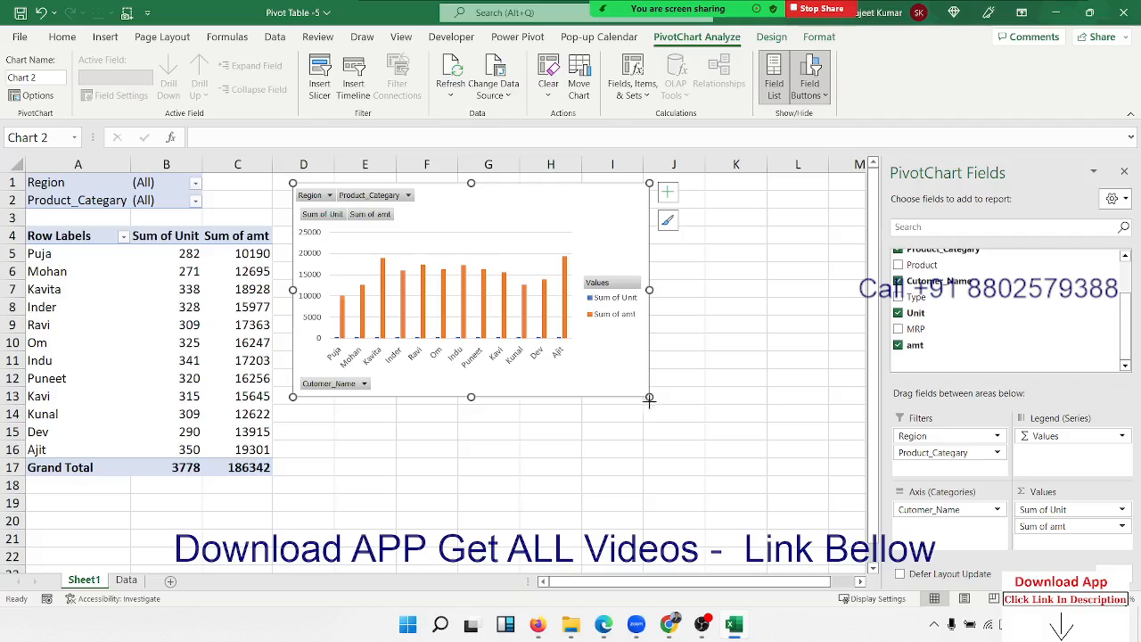
pyautogui.moveTo(649, 399); pyautogui.dragTo(785, 456)
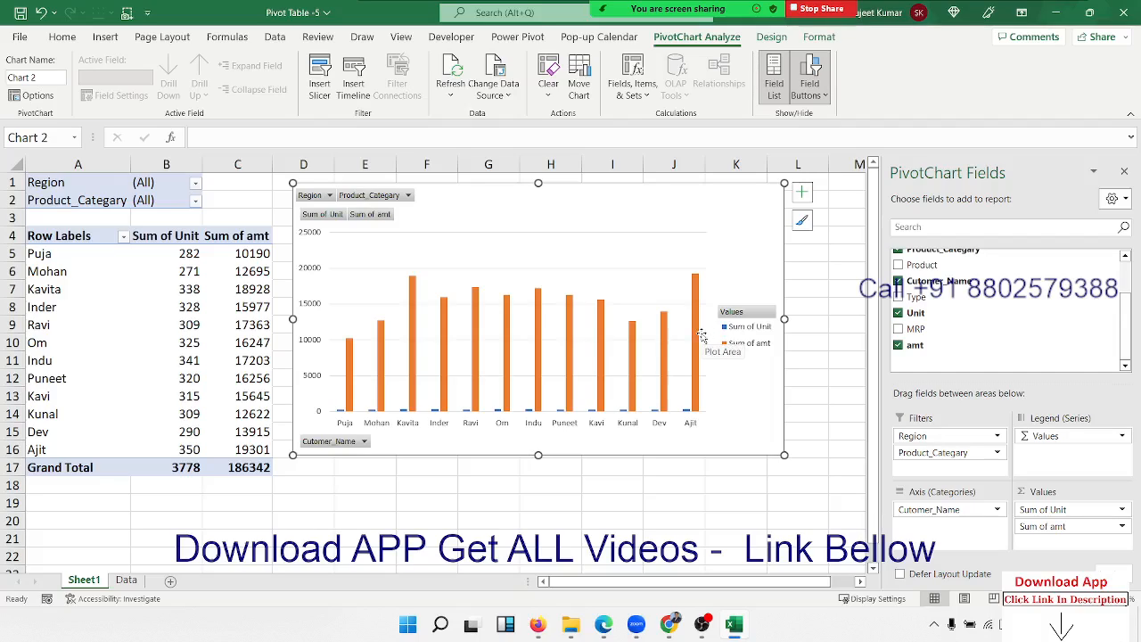
pyautogui.moveTo(699, 290)
pyautogui.moveTo(685, 412)
# Delete the pivot chart and drop Sum of amt from the values, leaving Sum of Unit totalling 3778.
pyautogui.press('Delete')
pyautogui.moveTo(1077, 526); pyautogui.dragTo(1039, 355)
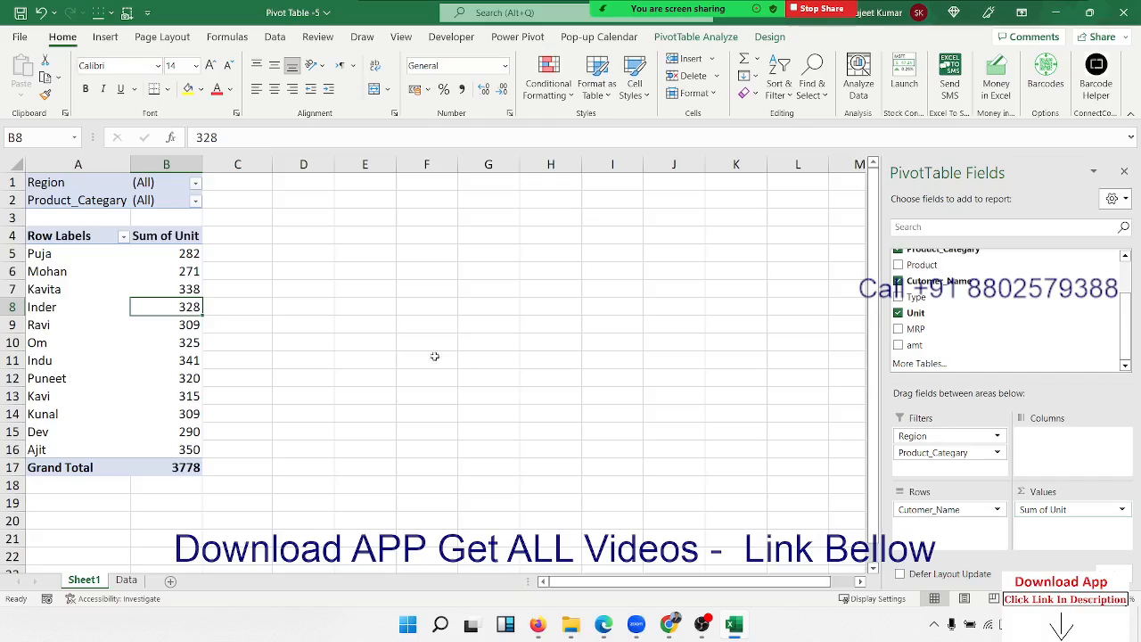
pyautogui.moveTo(50, 255); pyautogui.dragTo(174, 255)
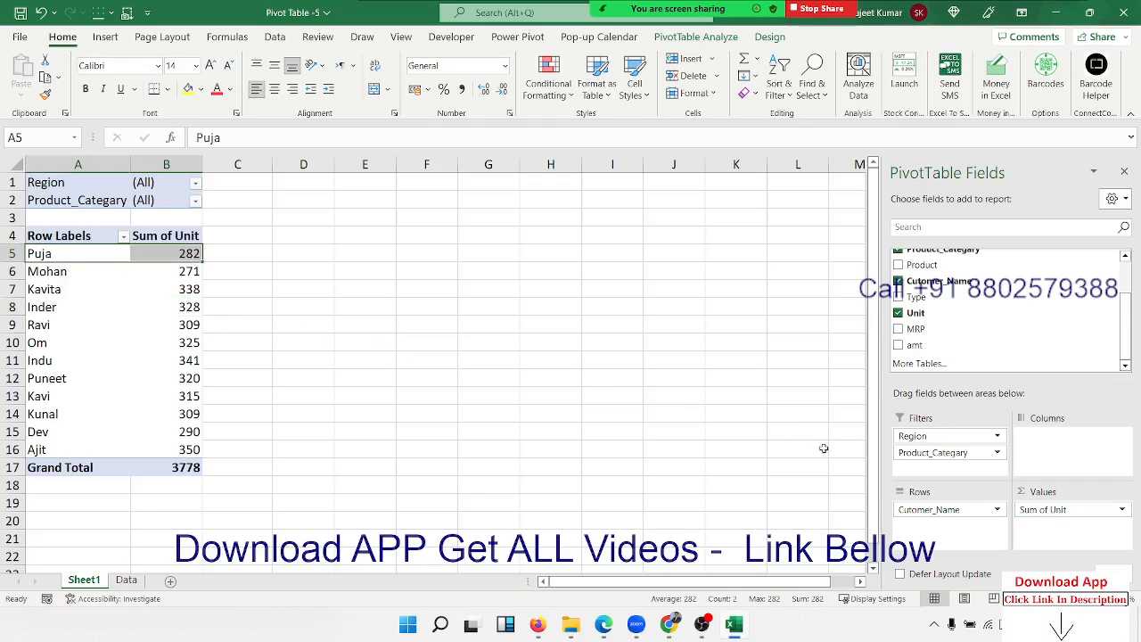
# Create a new pivot table from the Data sheet range A1:J361 at Sheet1!$G$2.
pyautogui.click(126, 580)
pyautogui.click(37, 189)
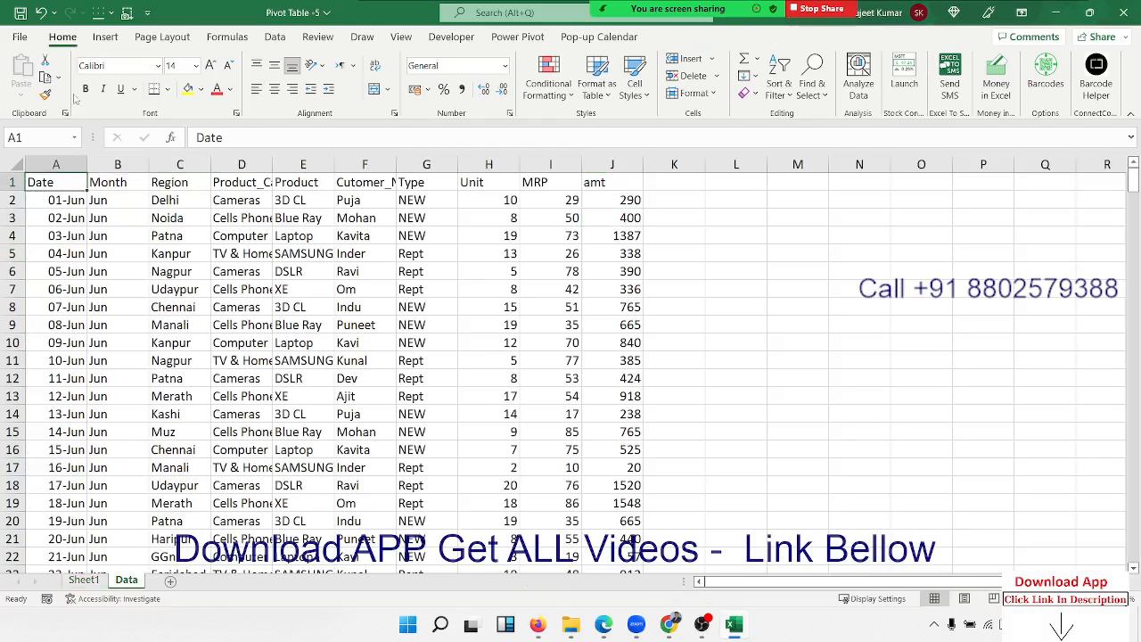
pyautogui.click(105, 37)
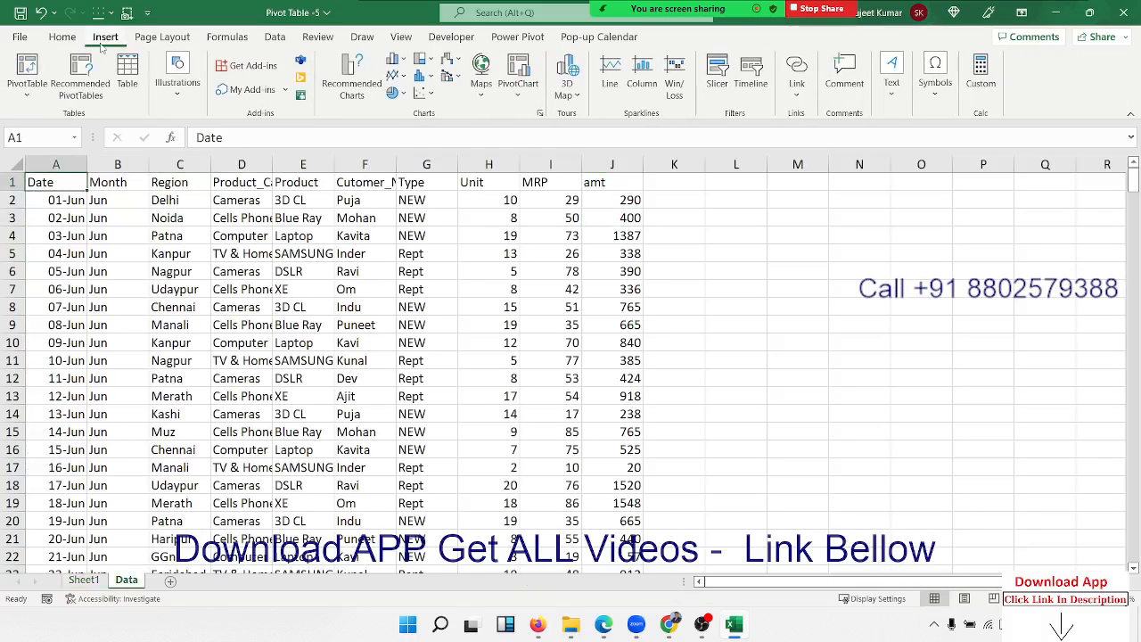
pyautogui.click(32, 66)
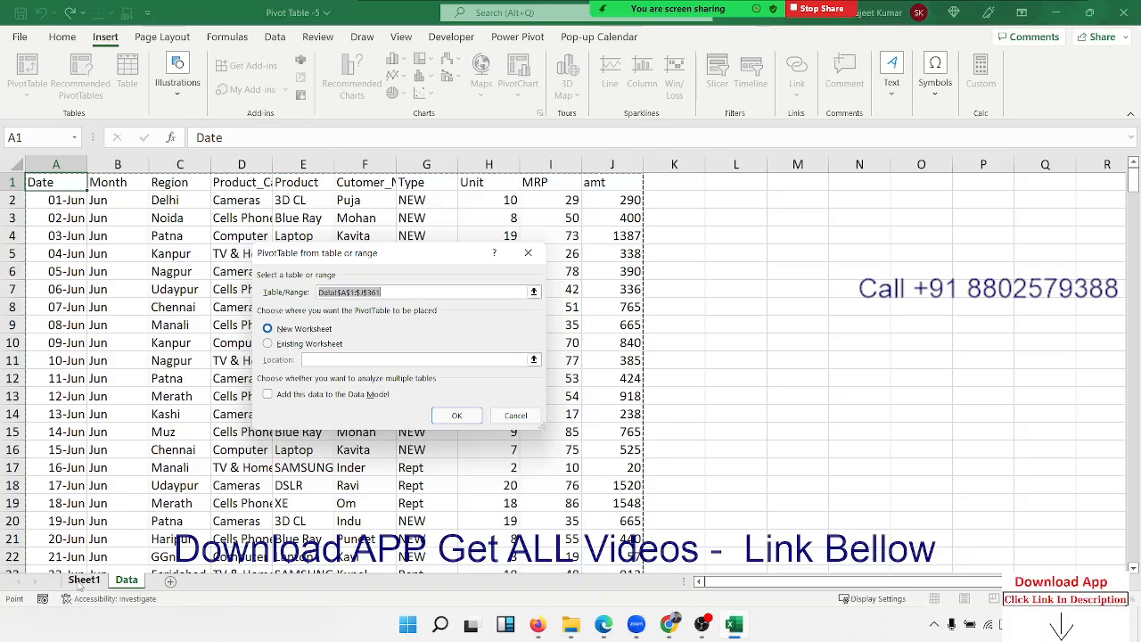
pyautogui.click(278, 345)
pyautogui.click(320, 363)
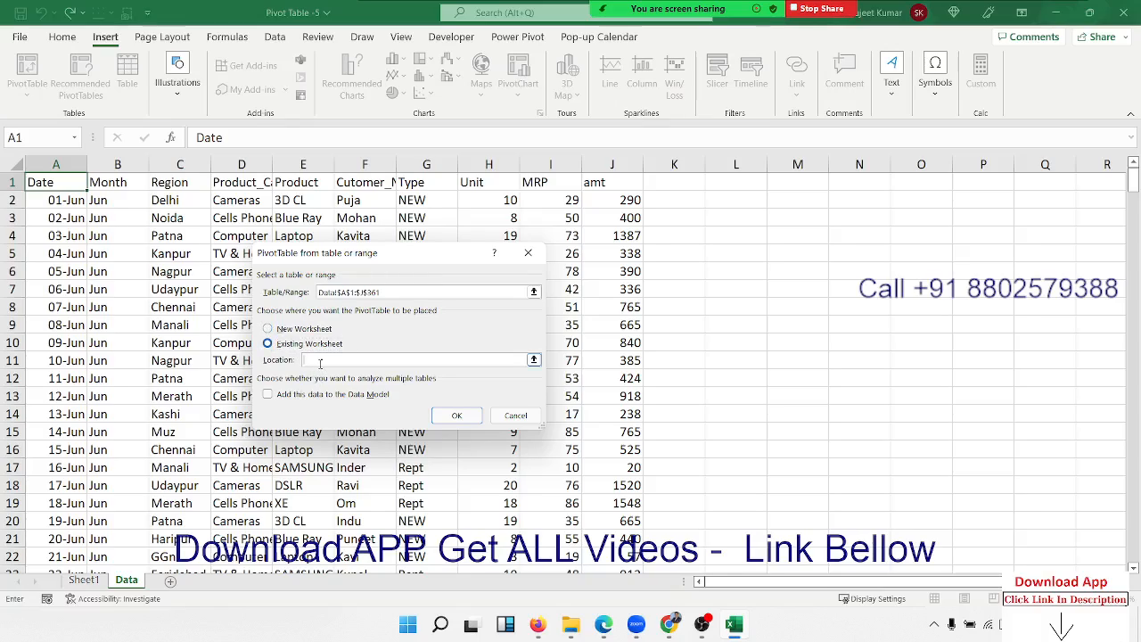
pyautogui.click(533, 360)
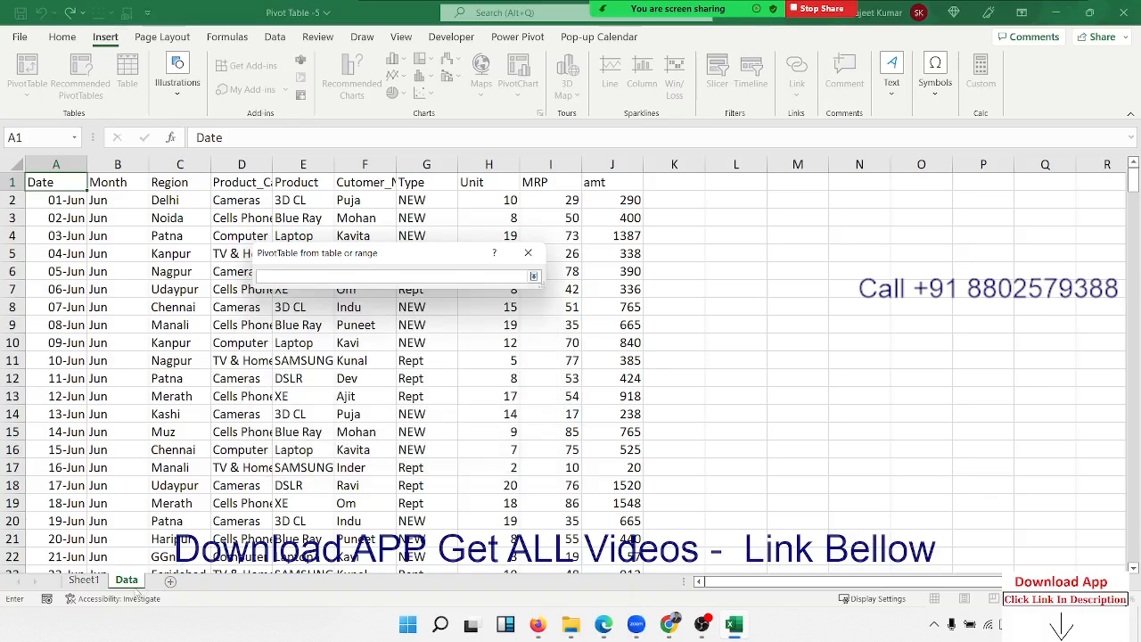
pyautogui.click(84, 580)
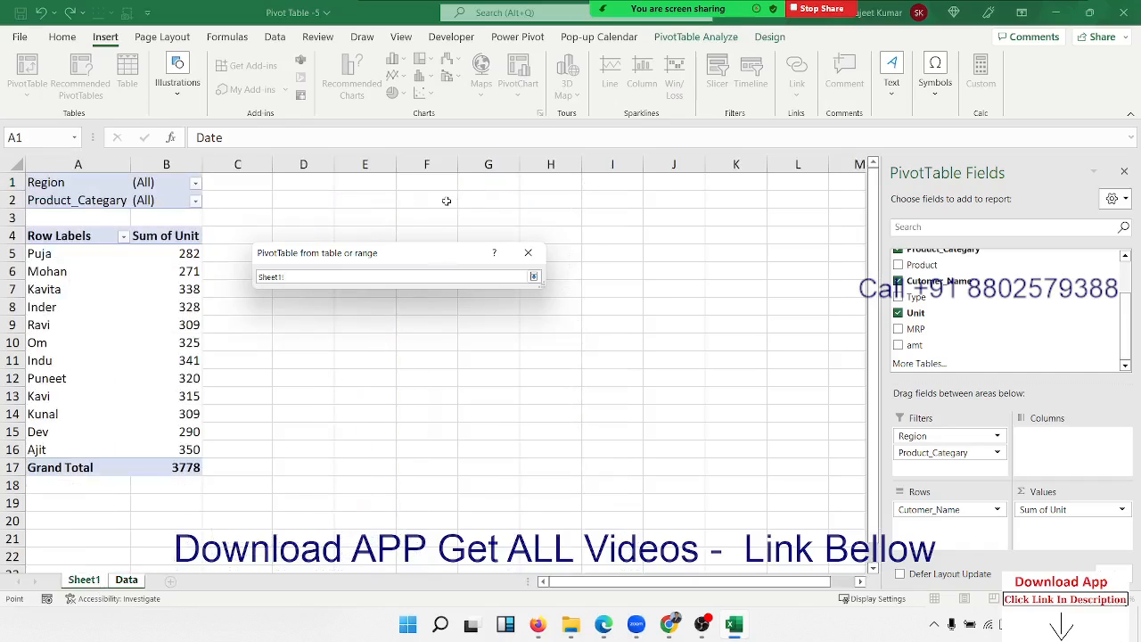
pyautogui.click(470, 205)
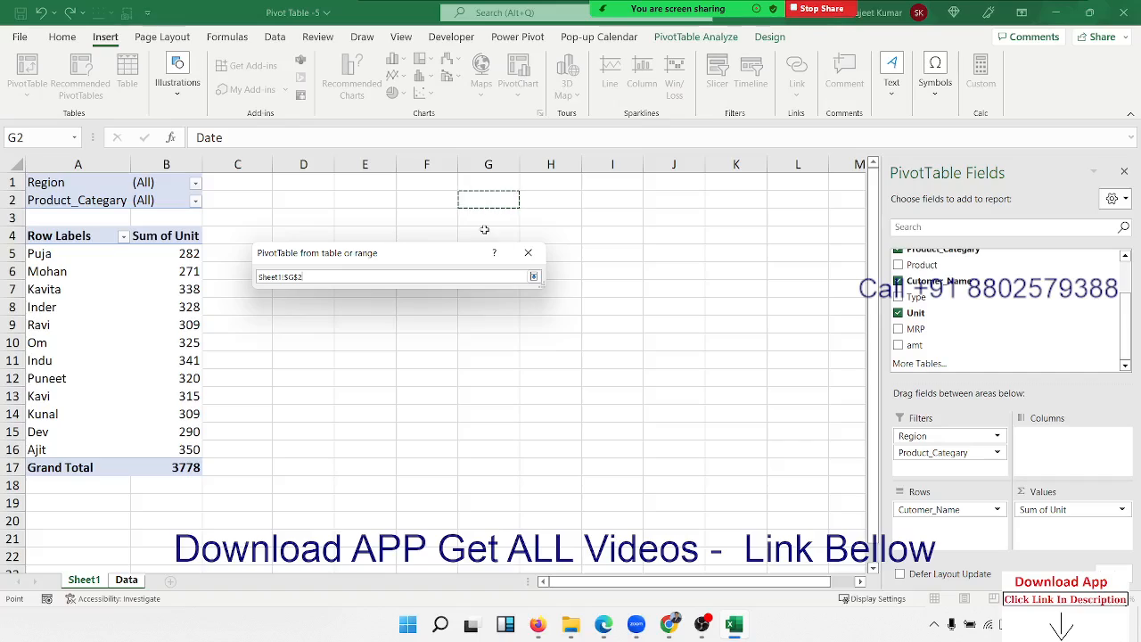
pyautogui.click(533, 276)
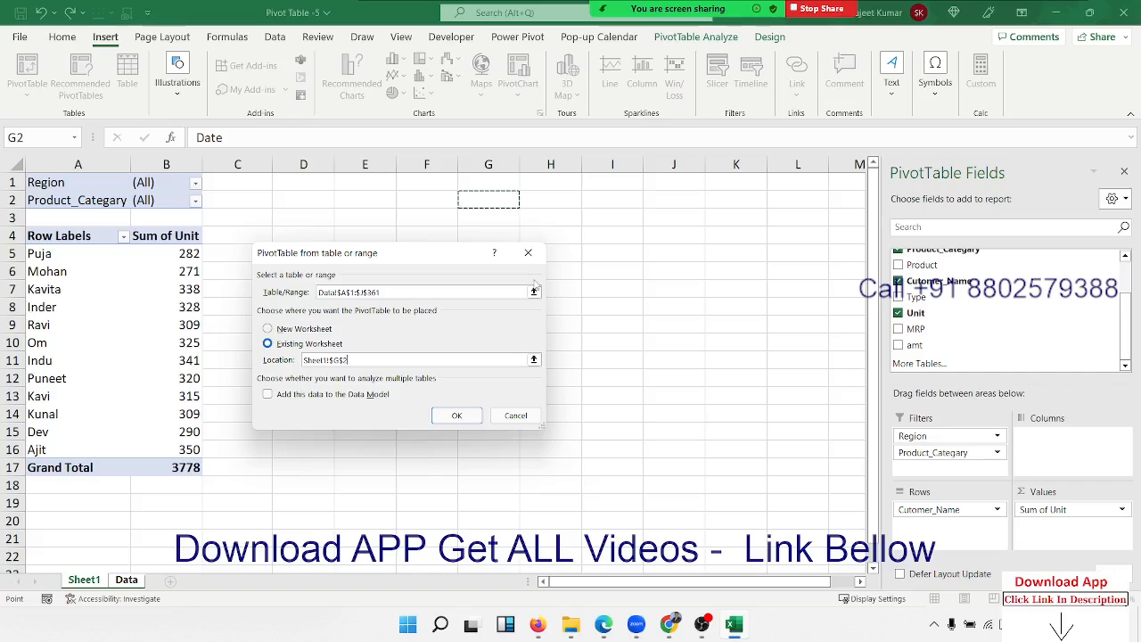
pyautogui.click(450, 415)
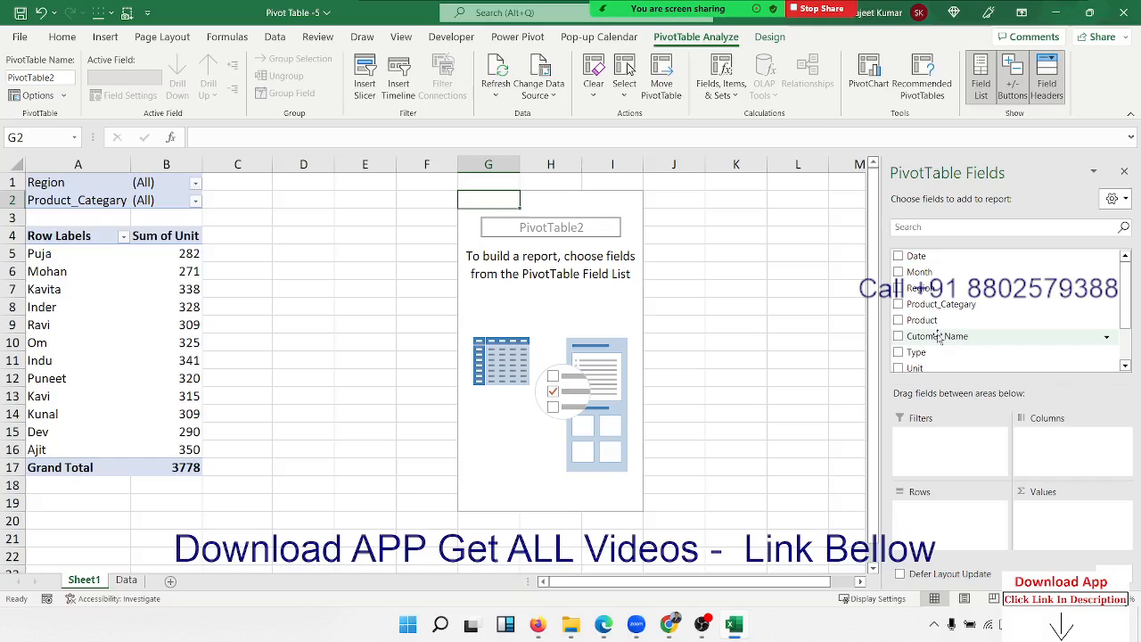
# Put Cutomer_Name in rows and amt in values of the new pivot, totalling 186342.
pyautogui.moveTo(936, 336); pyautogui.dragTo(968, 512)
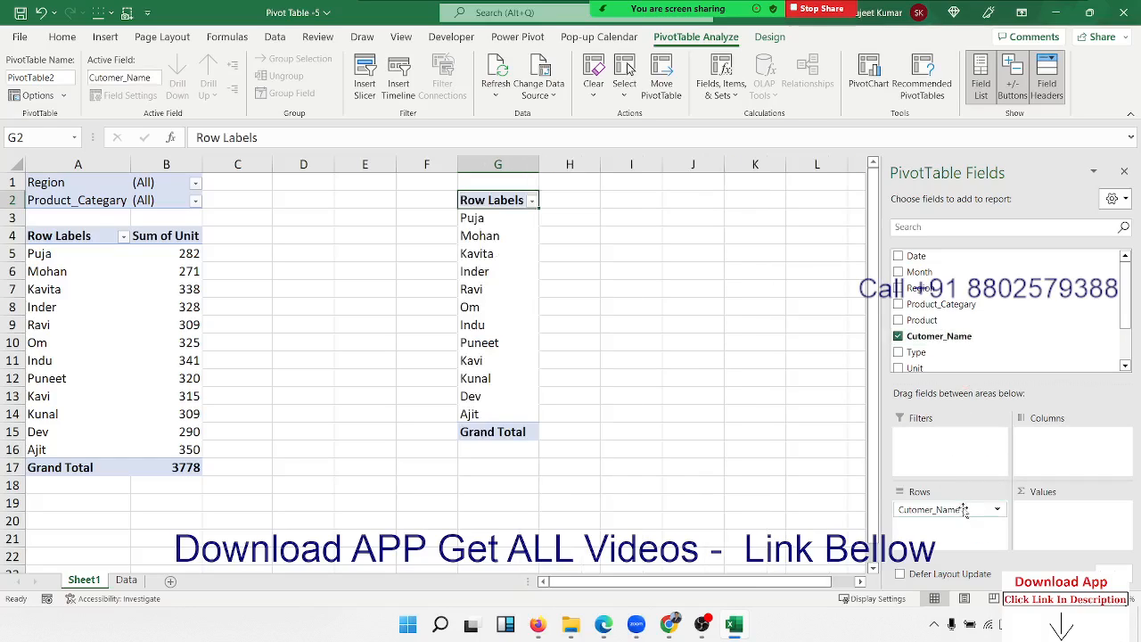
pyautogui.scroll(-2, 925, 367)
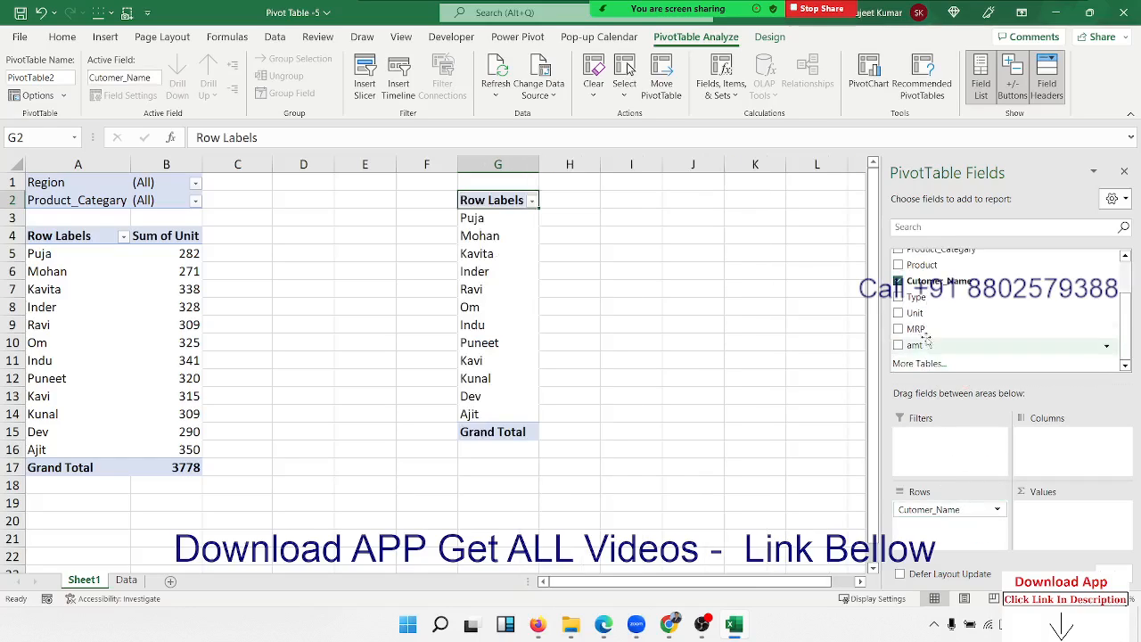
pyautogui.moveTo(930, 346); pyautogui.dragTo(1057, 510)
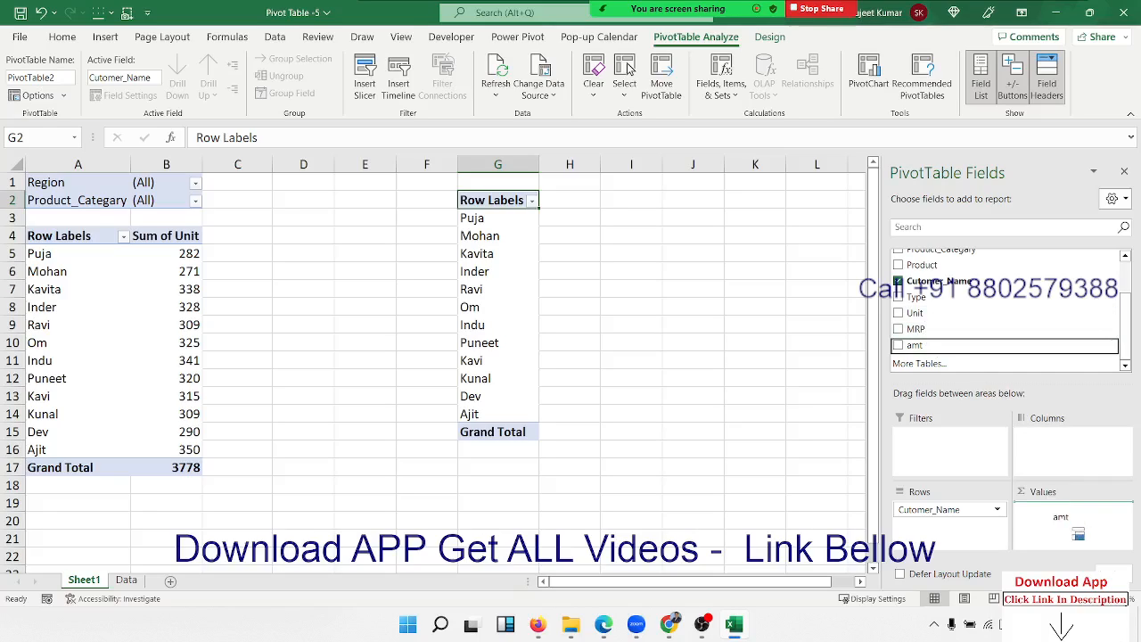
pyautogui.click(775, 288)
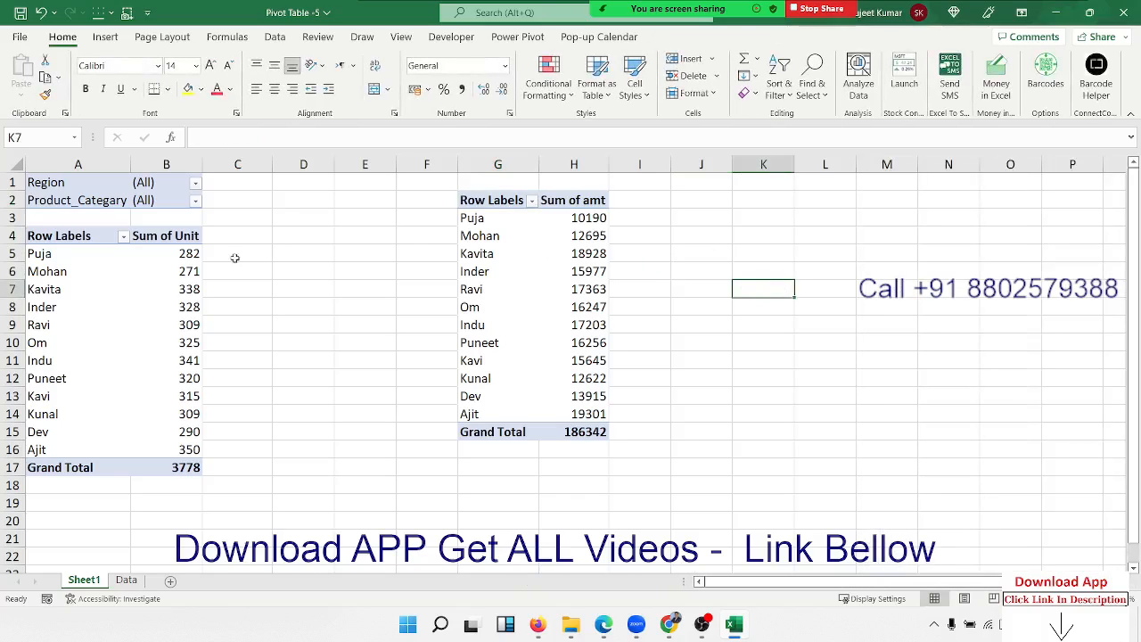
# Select the per-customer Sum of Unit and Sum of amt values in both pivot tables.
pyautogui.click(143, 289)
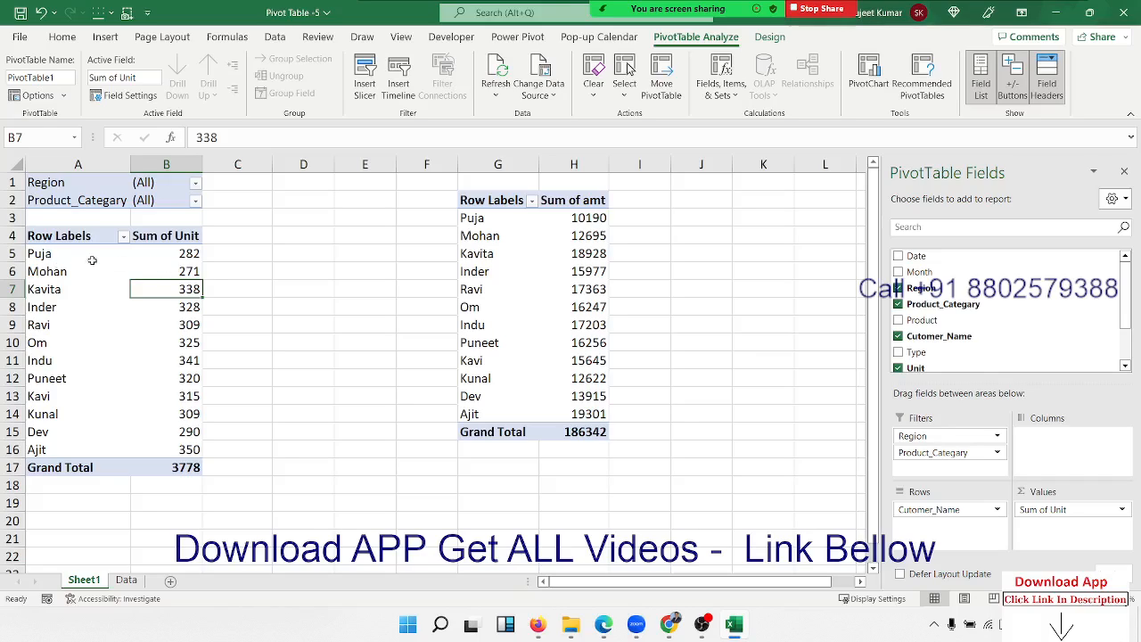
pyautogui.click(185, 254)
pyautogui.moveTo(186, 254); pyautogui.dragTo(186, 394)
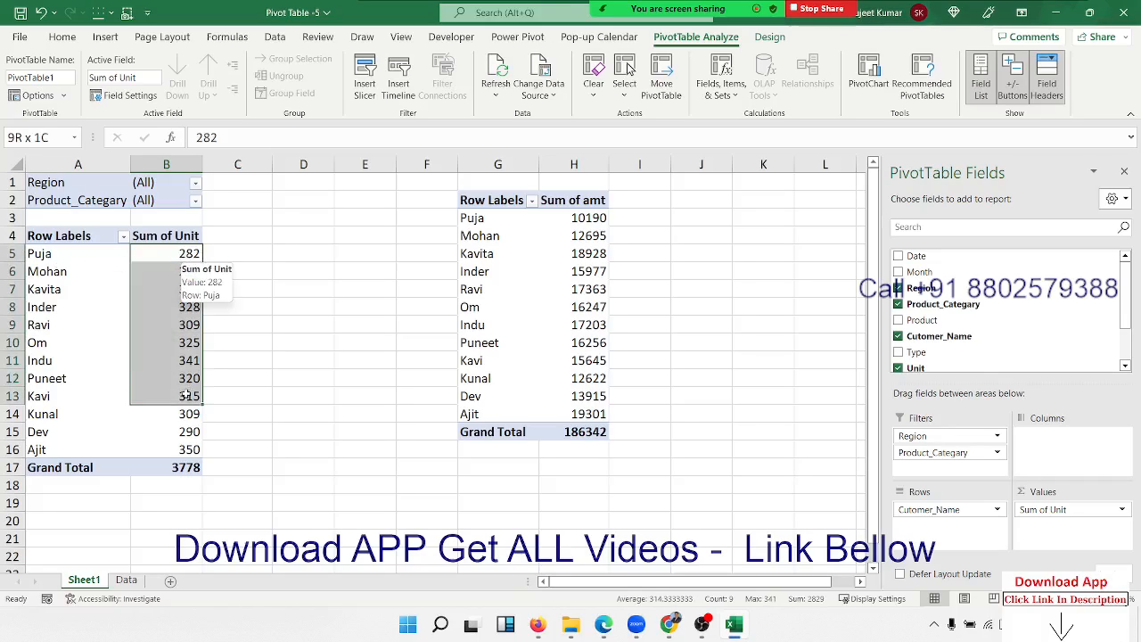
pyautogui.click(480, 235)
pyautogui.moveTo(588, 218); pyautogui.dragTo(588, 338)
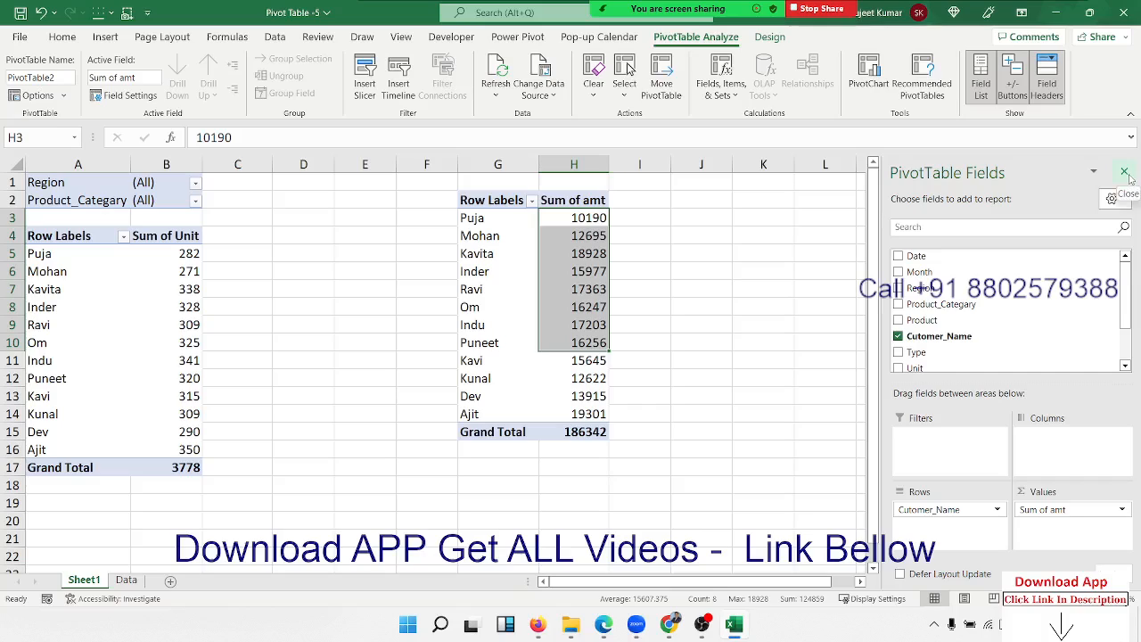
pyautogui.click(376, 295)
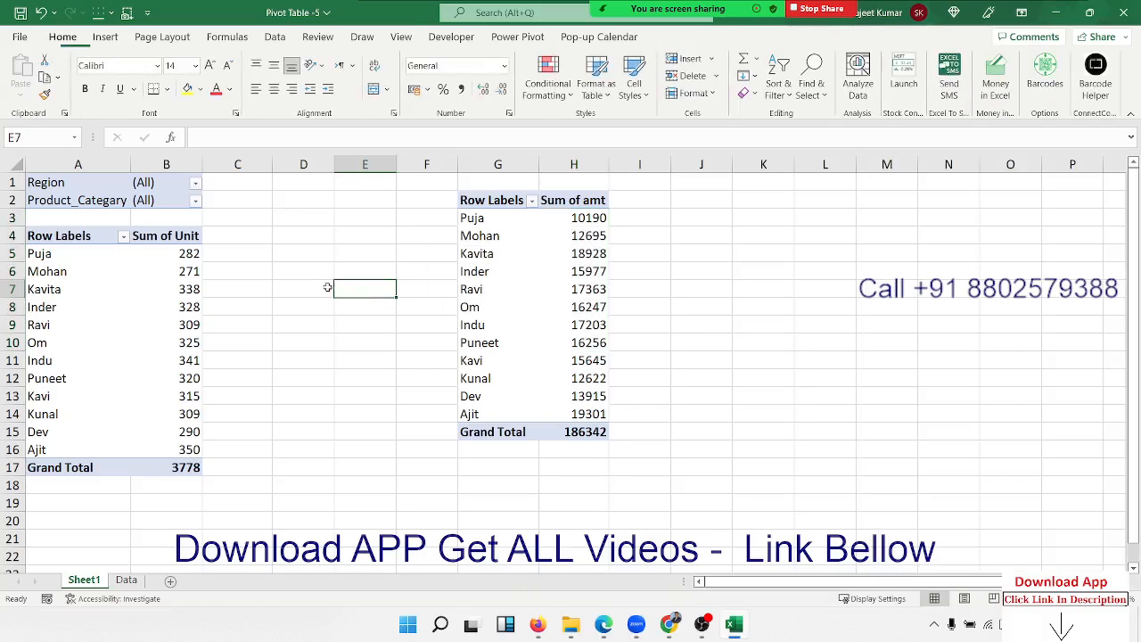
pyautogui.click(195, 183)
pyautogui.click(45, 232)
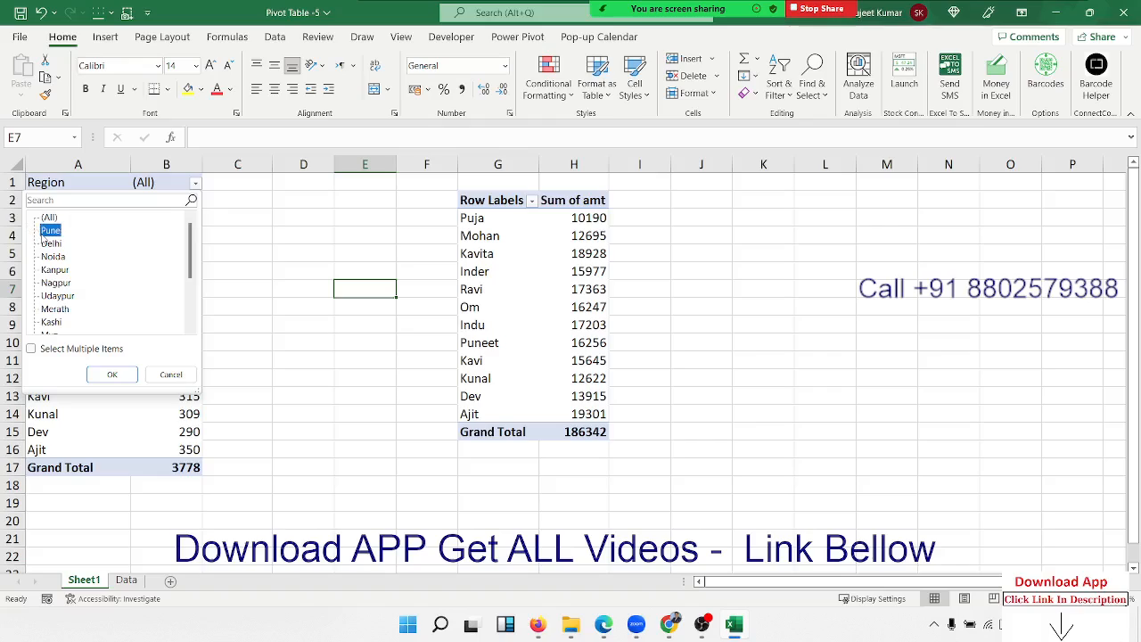
pyautogui.click(112, 375)
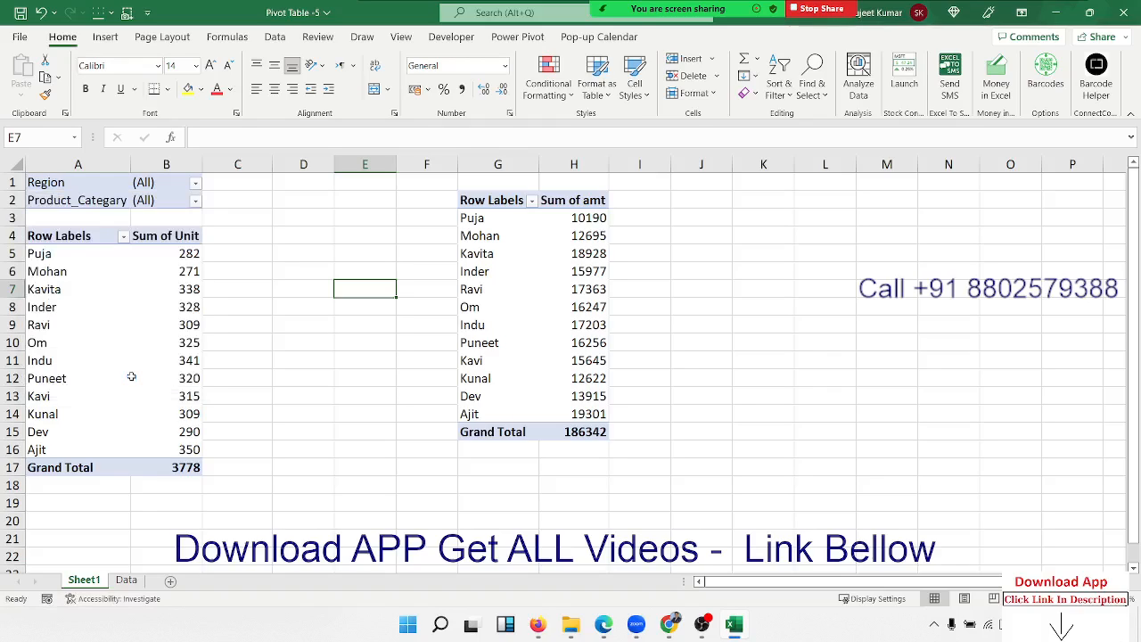
pyautogui.moveTo(190, 327); pyautogui.dragTo(51, 236)
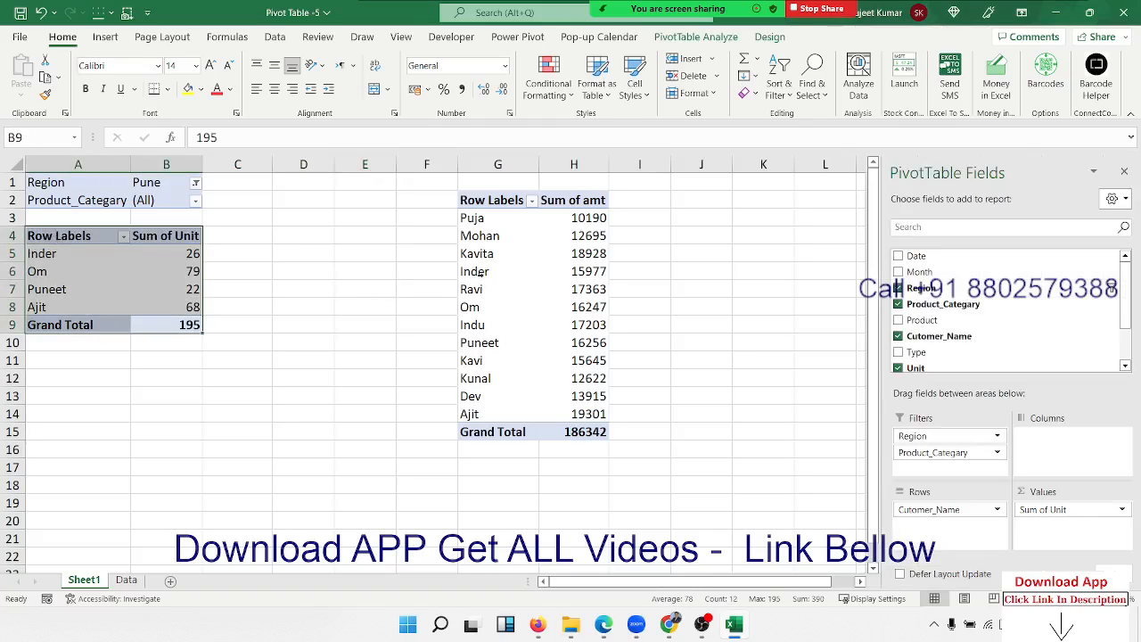
pyautogui.moveTo(508, 237); pyautogui.dragTo(575, 341)
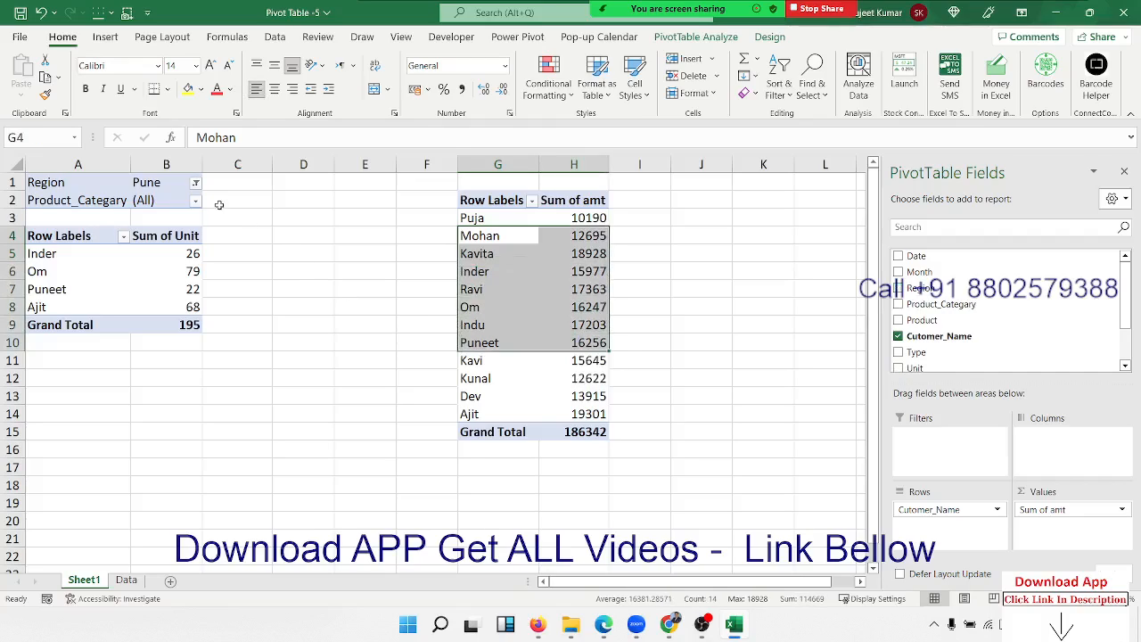
pyautogui.click(195, 183)
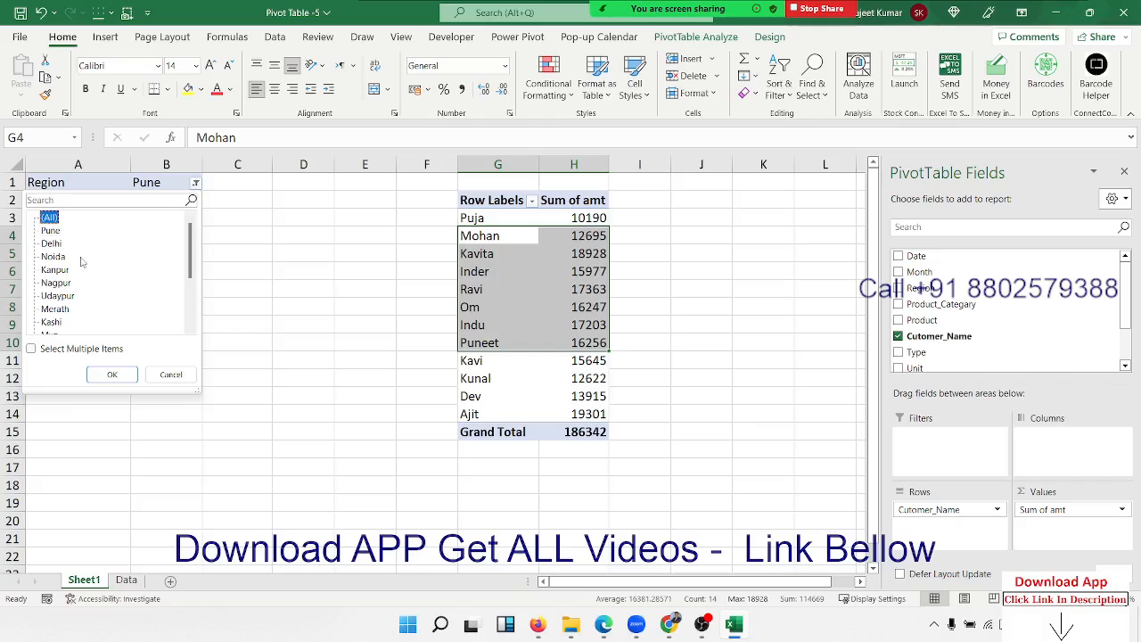
pyautogui.click(113, 374)
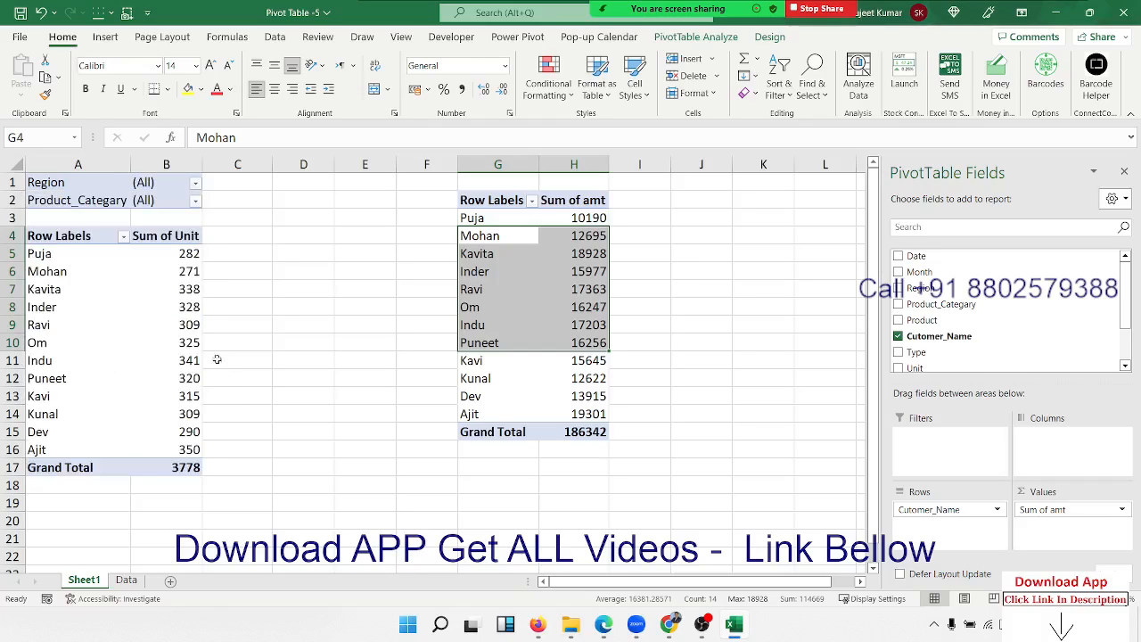
pyautogui.click(191, 310)
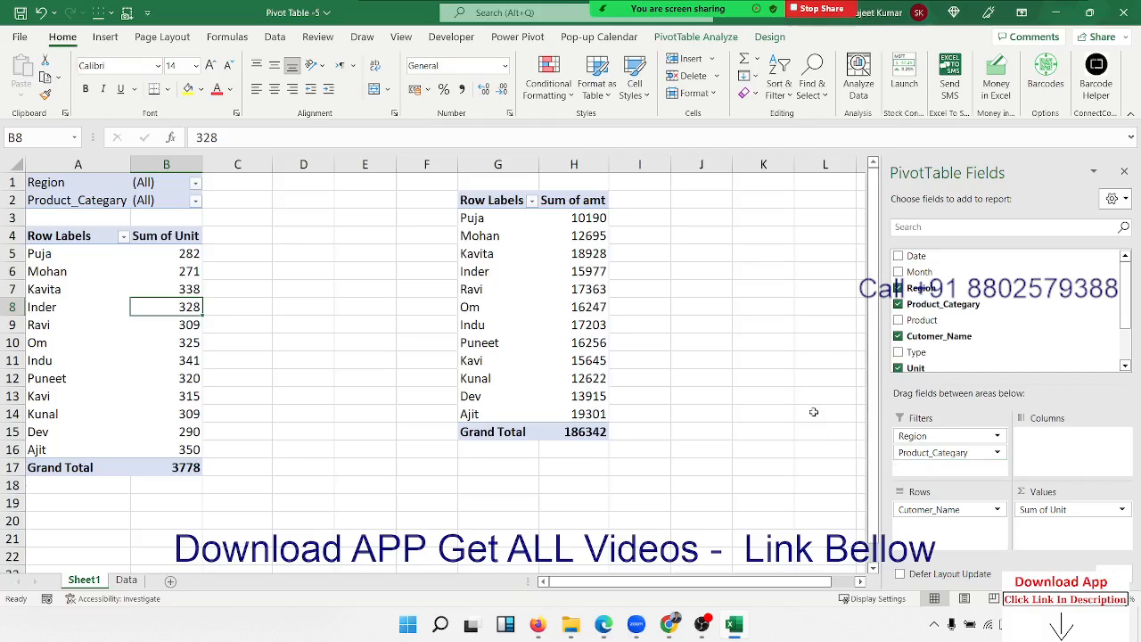
pyautogui.click(821, 286)
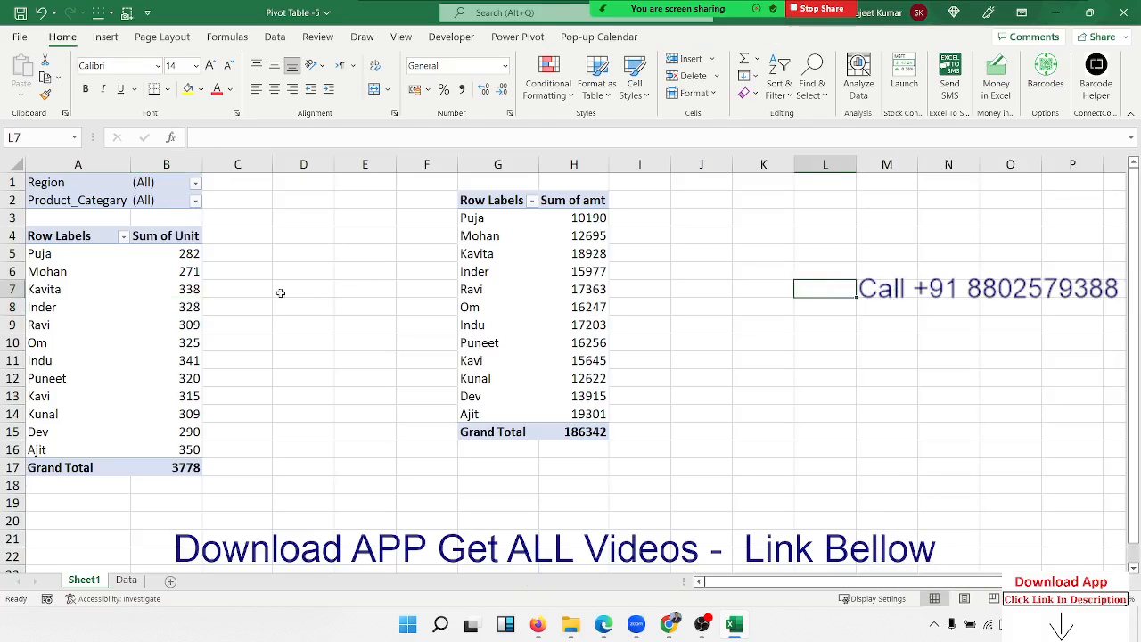
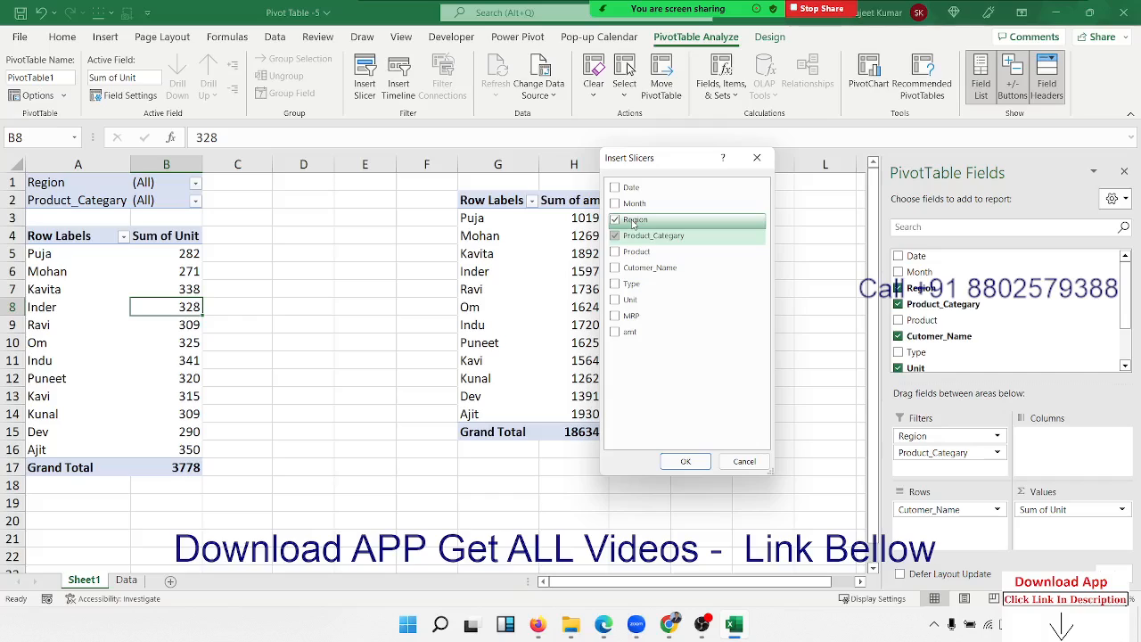
# Confirm the Insert Slicers dialog with Region and Product_Category ticked for the Sum of Unit pivot.
pyautogui.click(693, 463)
# Place the Region and Product_Category slicers side by side right of the Sum of amt table, shortening Product_Category.
pyautogui.click(754, 413)
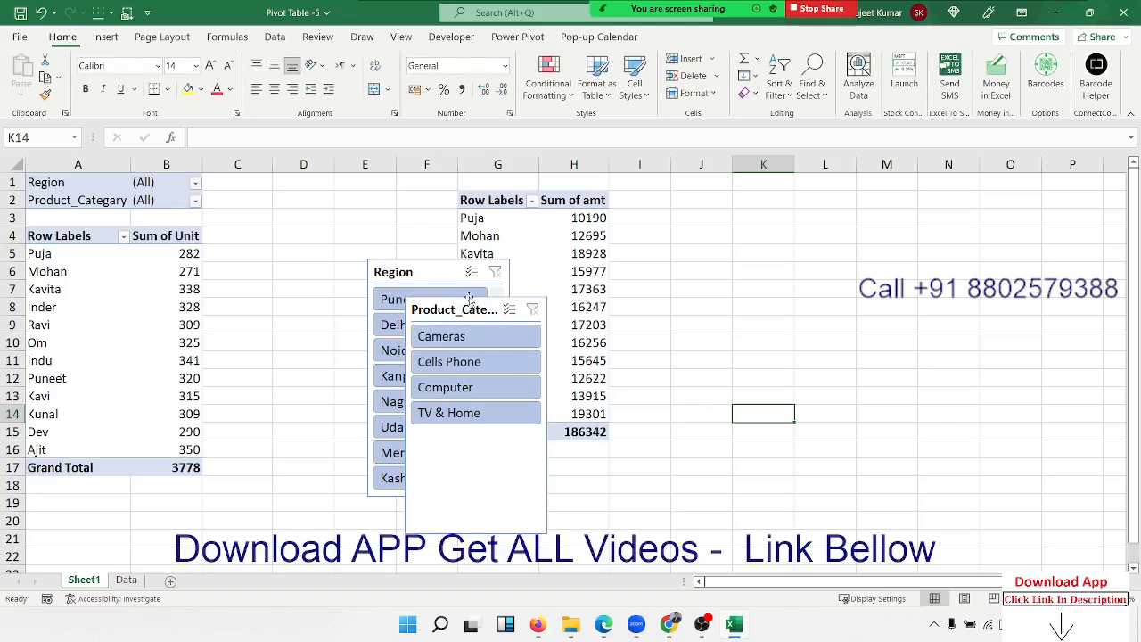
pyautogui.moveTo(412, 273); pyautogui.dragTo(686, 197)
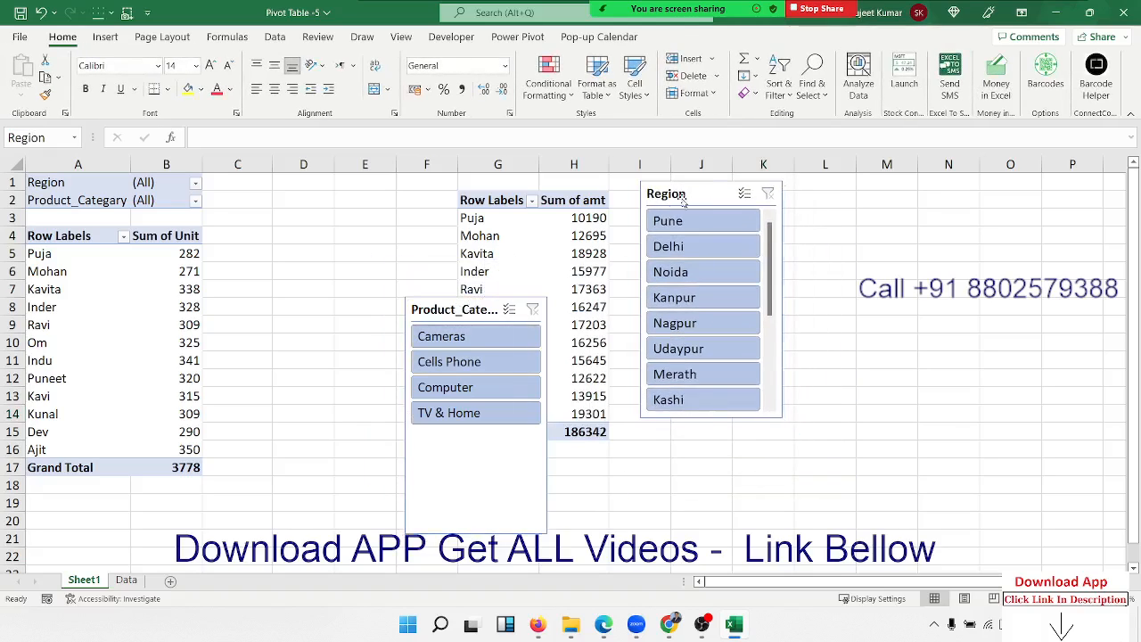
pyautogui.moveTo(456, 316); pyautogui.dragTo(839, 200)
pyautogui.moveTo(862, 419); pyautogui.dragTo(859, 322)
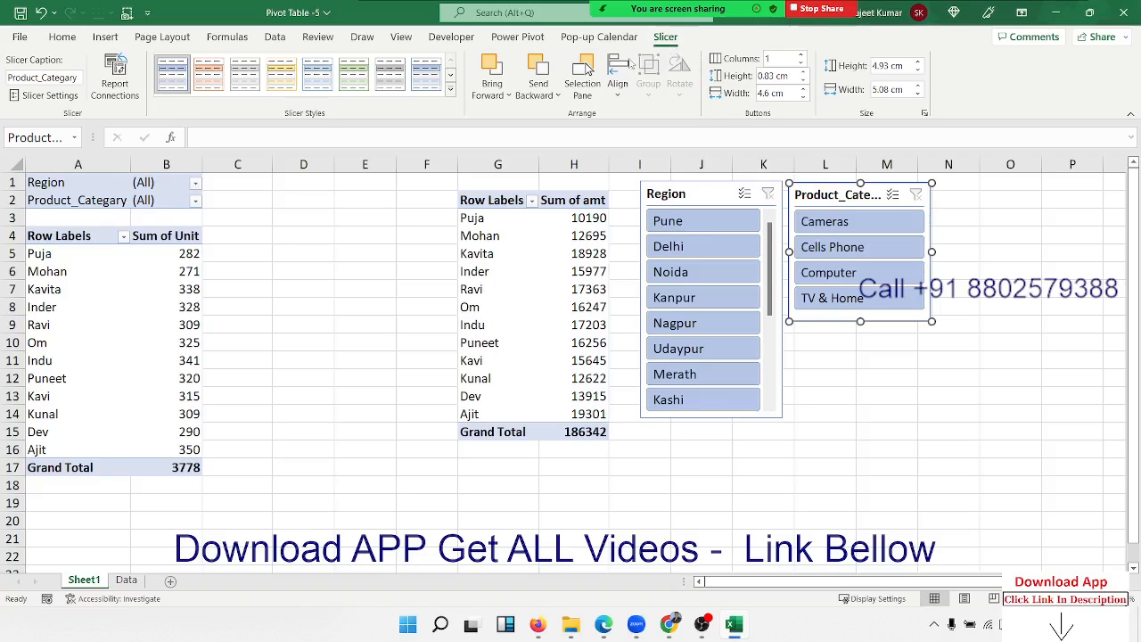
# Give the Product_Category slicer a yellow slicer style.
pyautogui.click(451, 89)
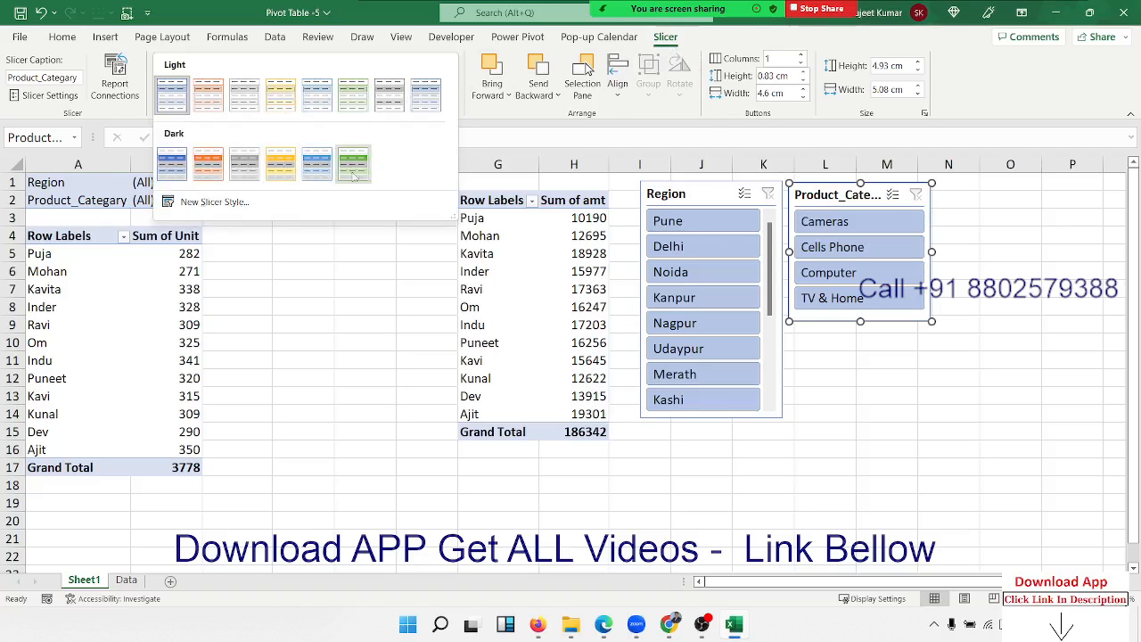
pyautogui.click(244, 165)
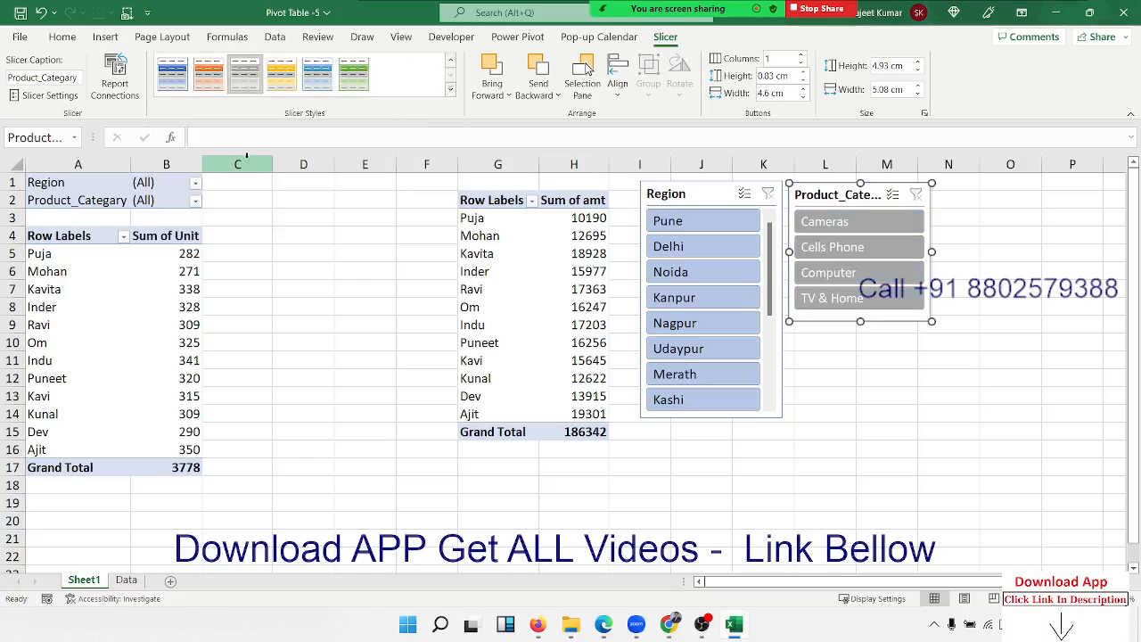
pyautogui.click(280, 80)
pyautogui.click(1010, 396)
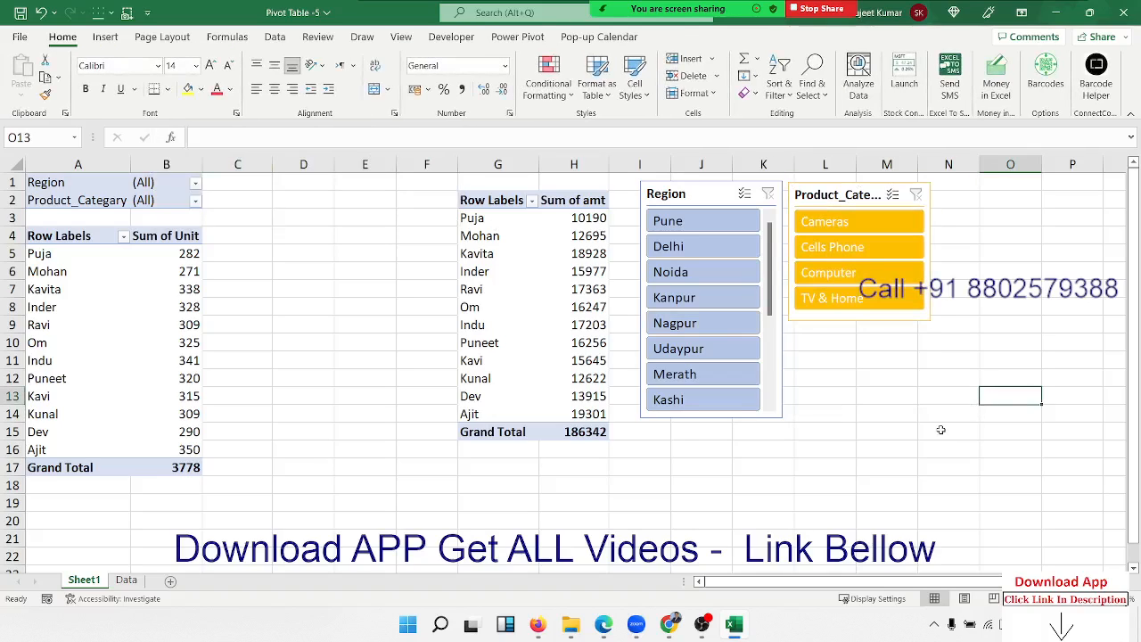
pyautogui.click(681, 228)
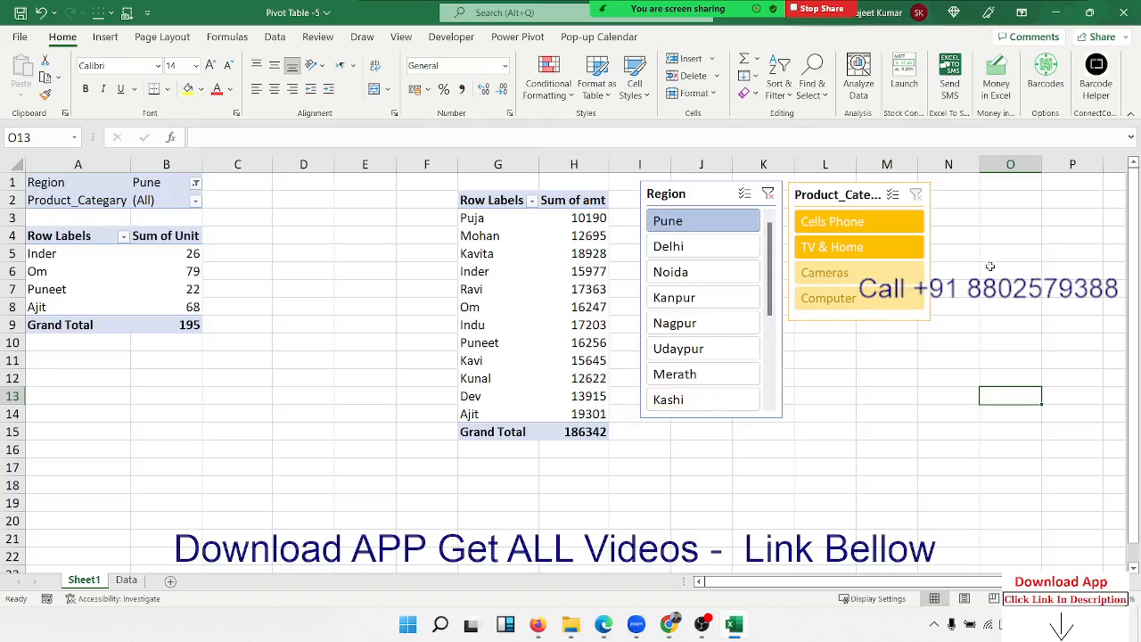
pyautogui.keyDown('ctrl'); pyautogui.click(914, 230); pyautogui.keyUp('ctrl')
pyautogui.click(770, 195)
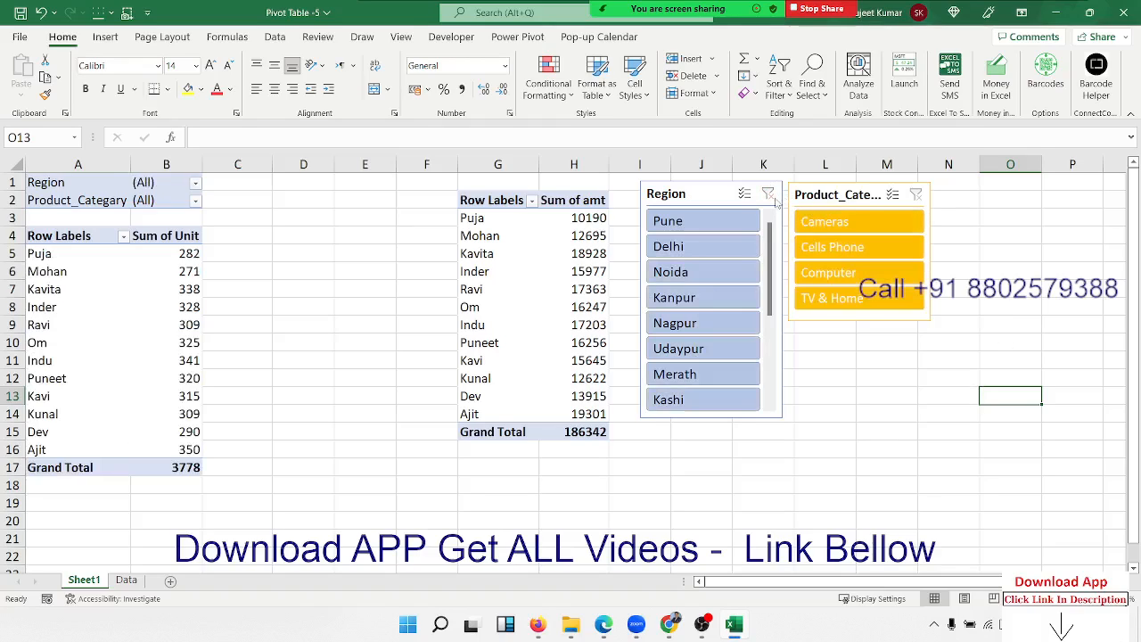
pyautogui.click(724, 274)
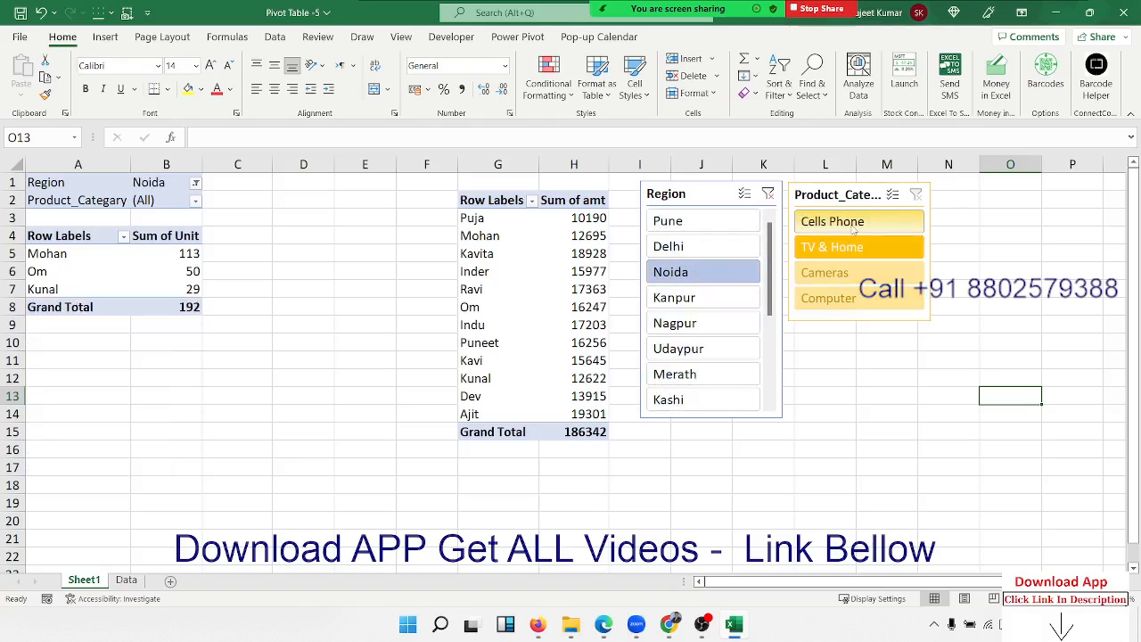
pyautogui.click(855, 252)
pyautogui.keyDown('ctrl'); pyautogui.click(856, 253); pyautogui.keyUp('ctrl')
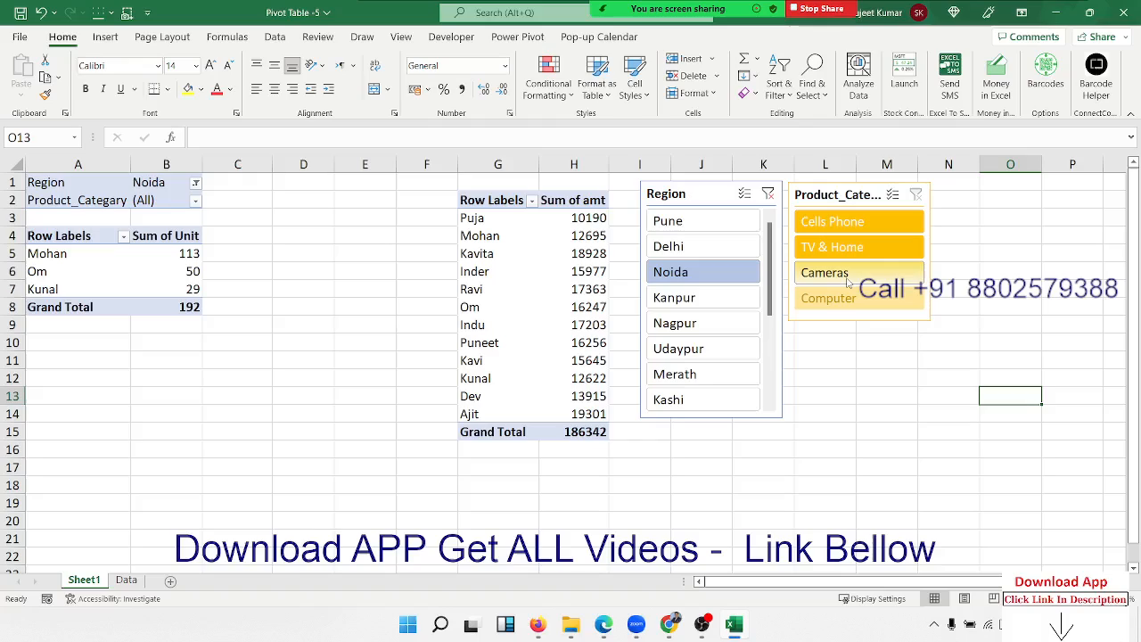
pyautogui.click(722, 302)
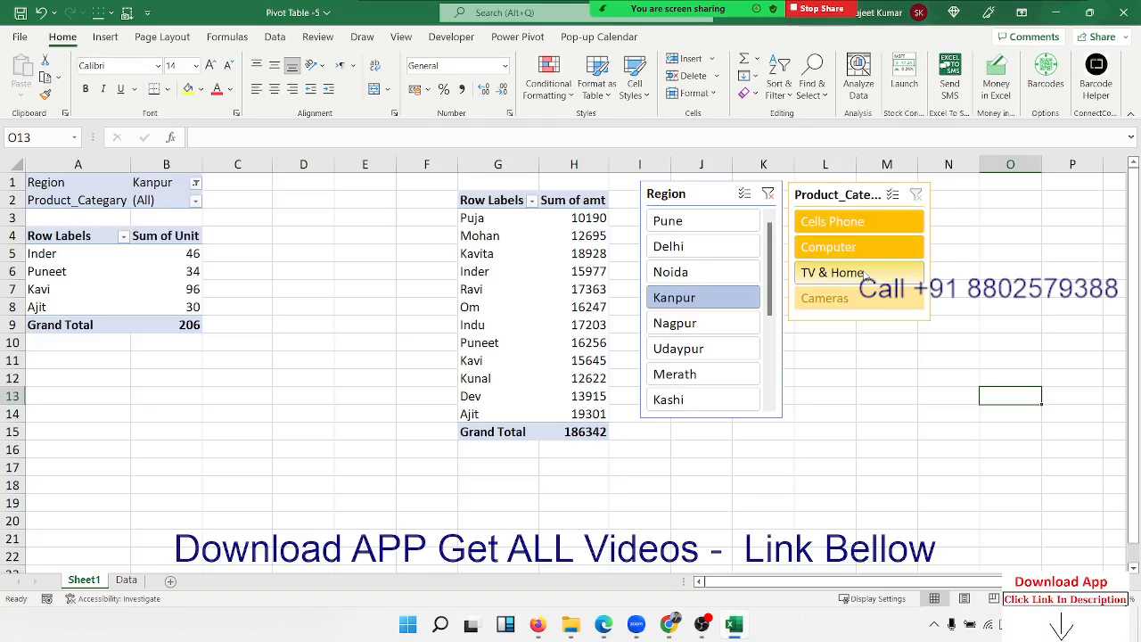
pyautogui.click(698, 323)
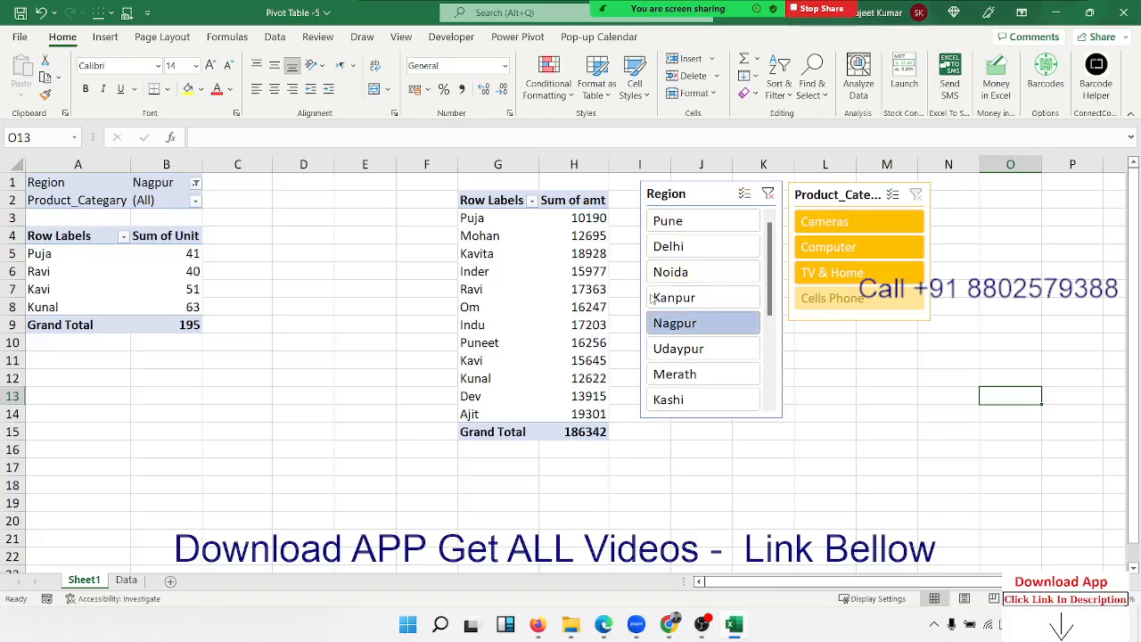
pyautogui.click(768, 194)
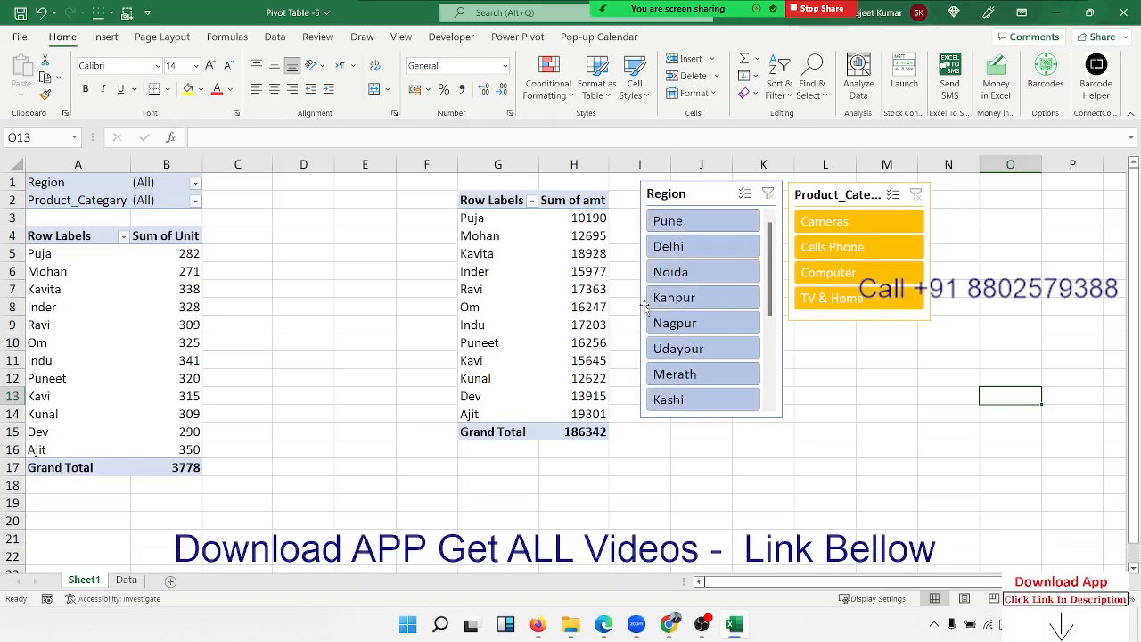
pyautogui.click(683, 223)
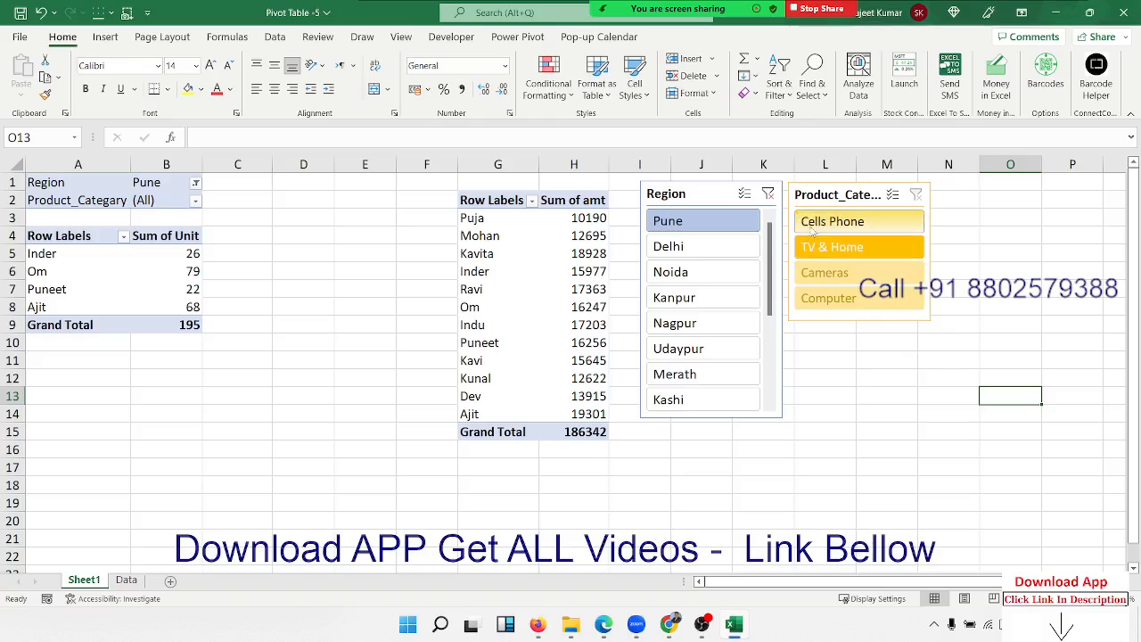
pyautogui.click(768, 194)
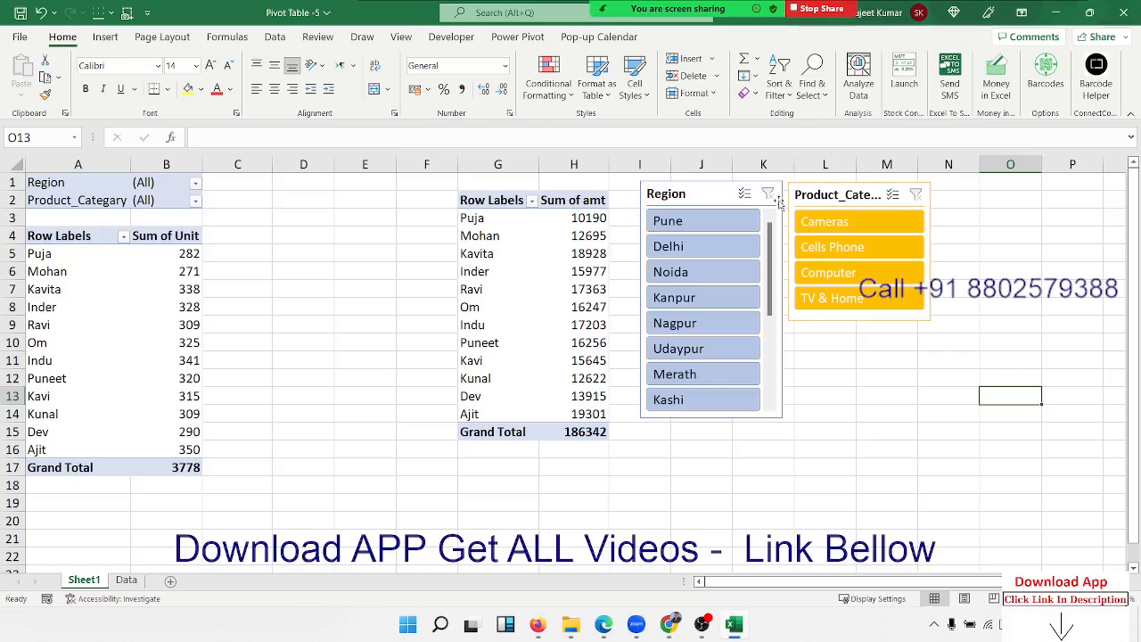
# Filter the Sum of Unit pivot to Pune and select its range A1:C10.
pyautogui.click(727, 222)
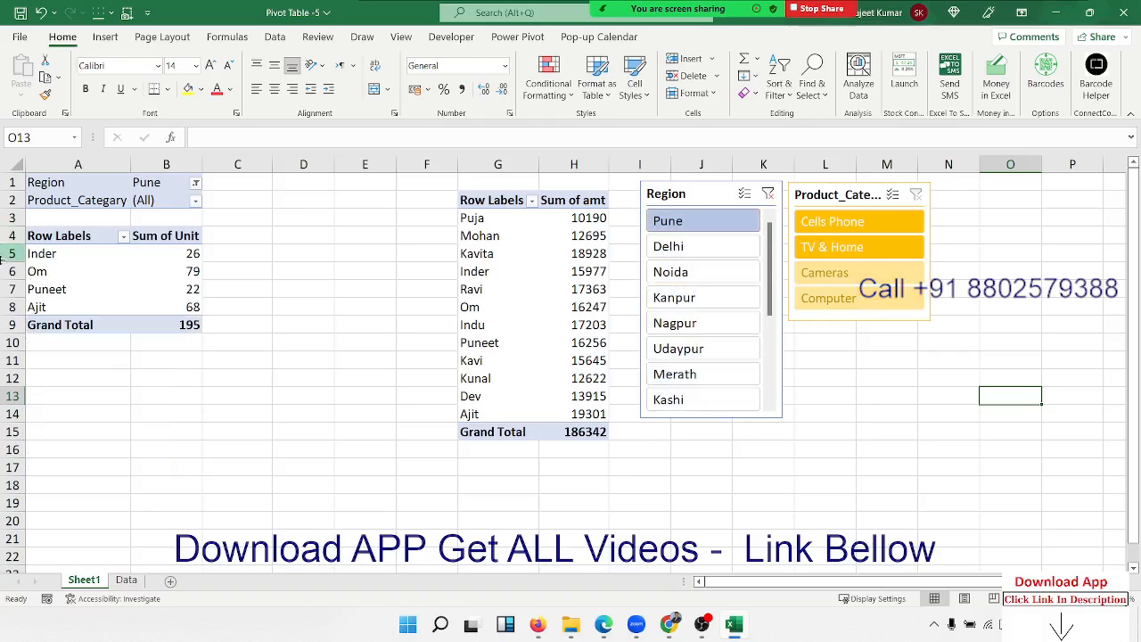
pyautogui.moveTo(218, 337); pyautogui.dragTo(44, 182)
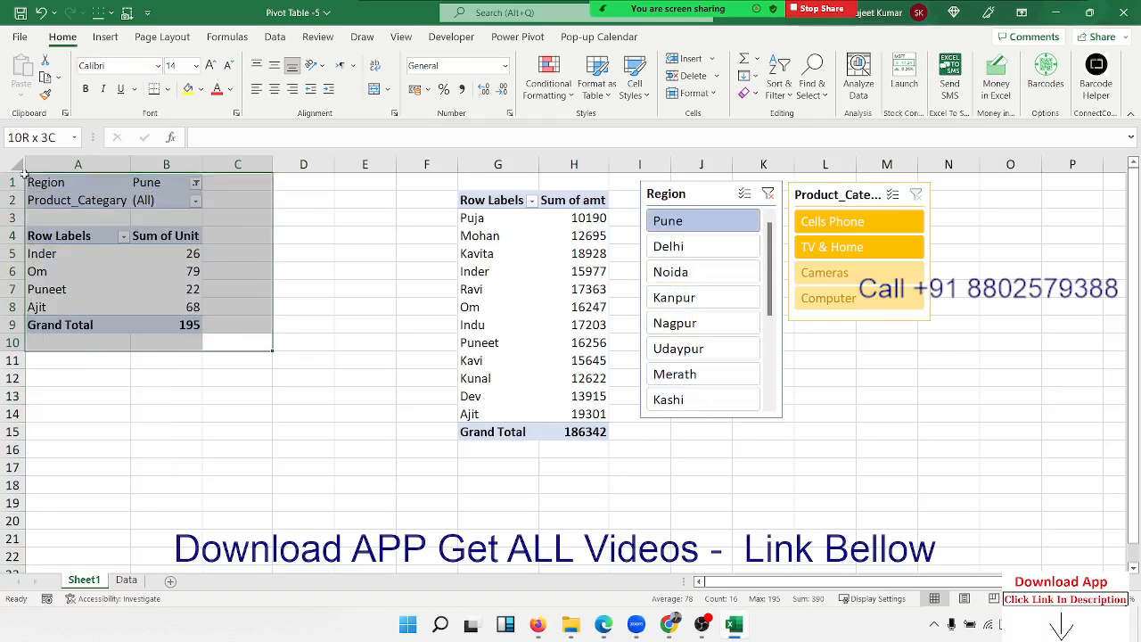
pyautogui.click(83, 274)
# Clear the Region filter, then select a Sum of amt pivot cell and show PivotTable Analyze.
pyautogui.click(516, 343)
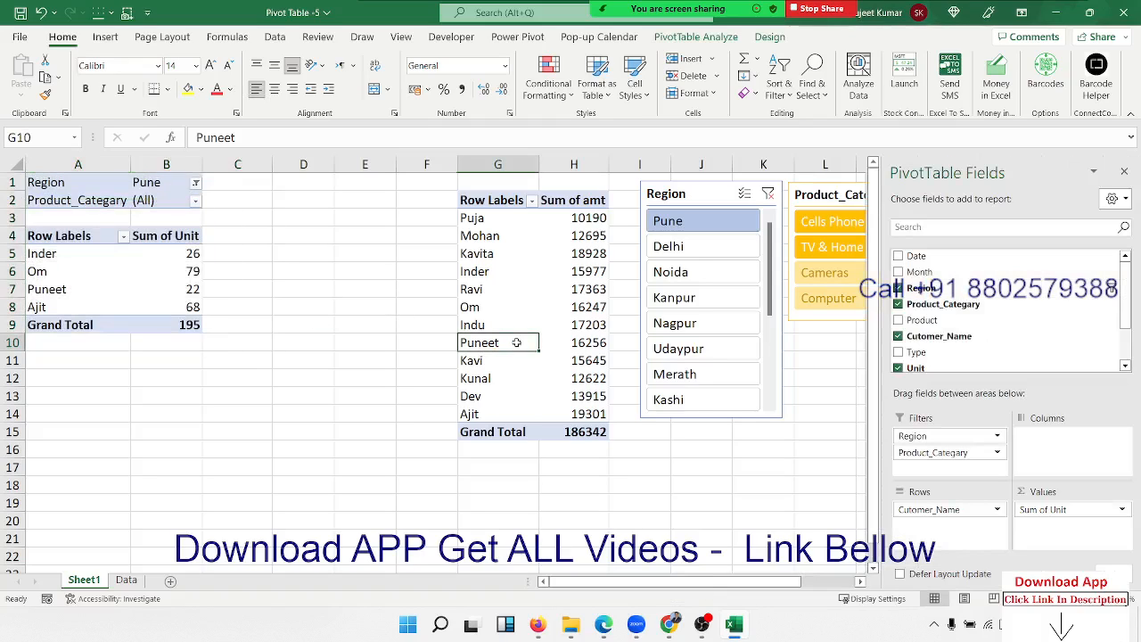
pyautogui.click(768, 194)
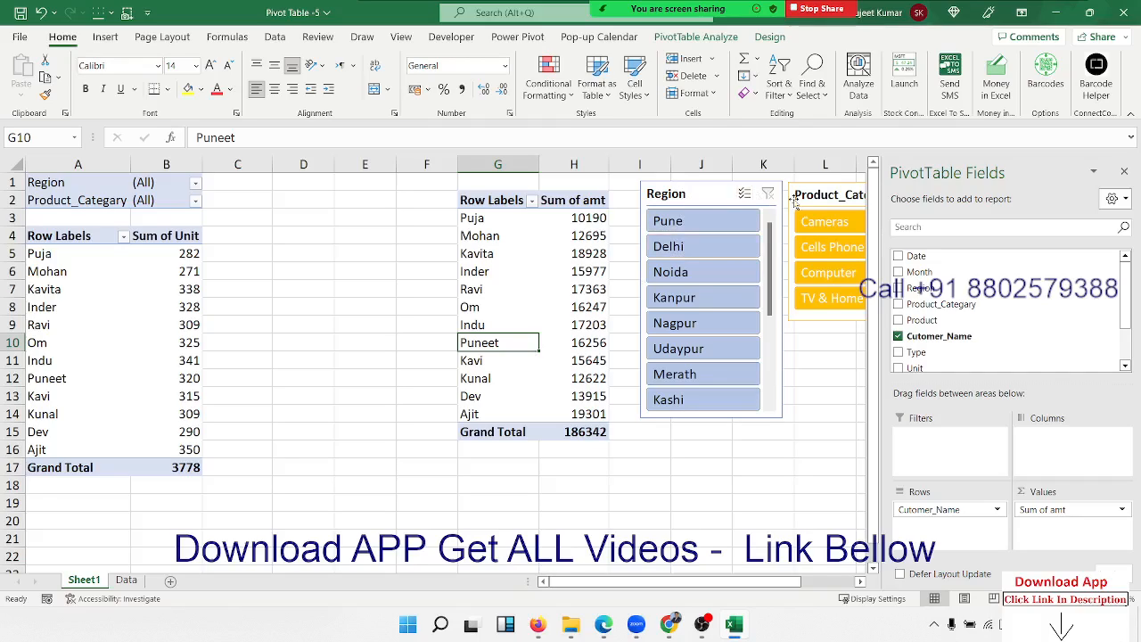
pyautogui.click(357, 409)
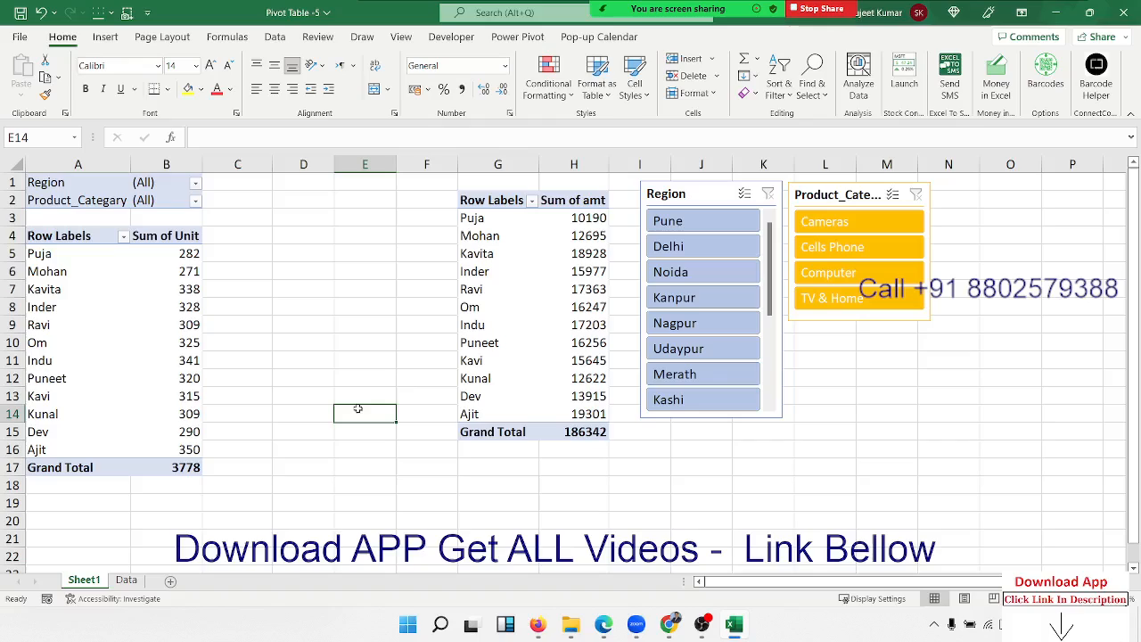
pyautogui.click(506, 342)
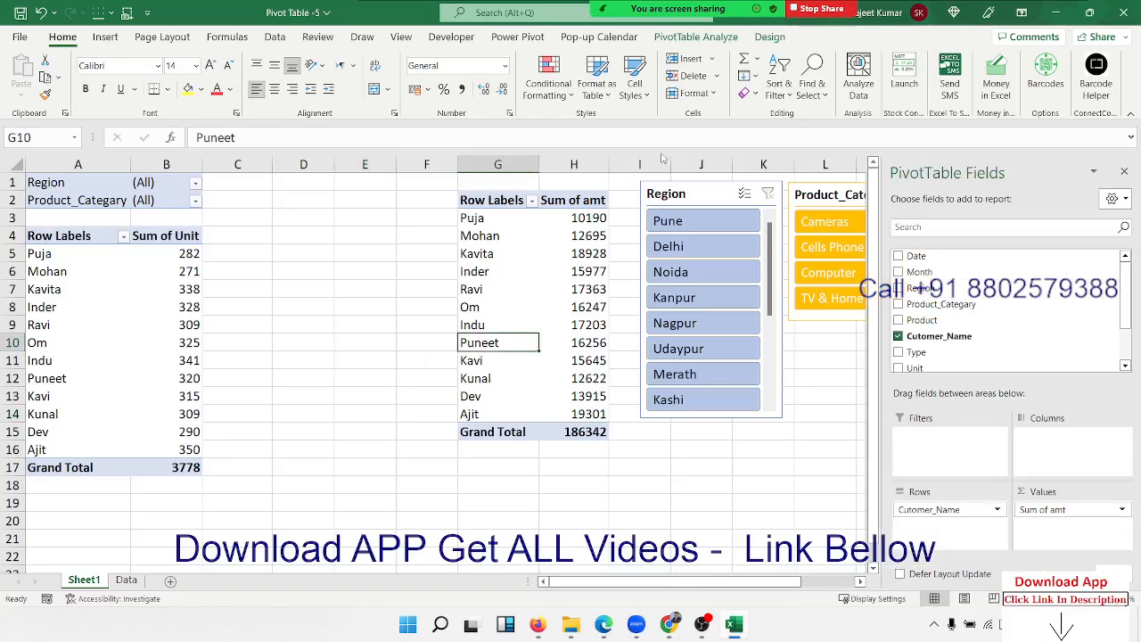
pyautogui.click(692, 41)
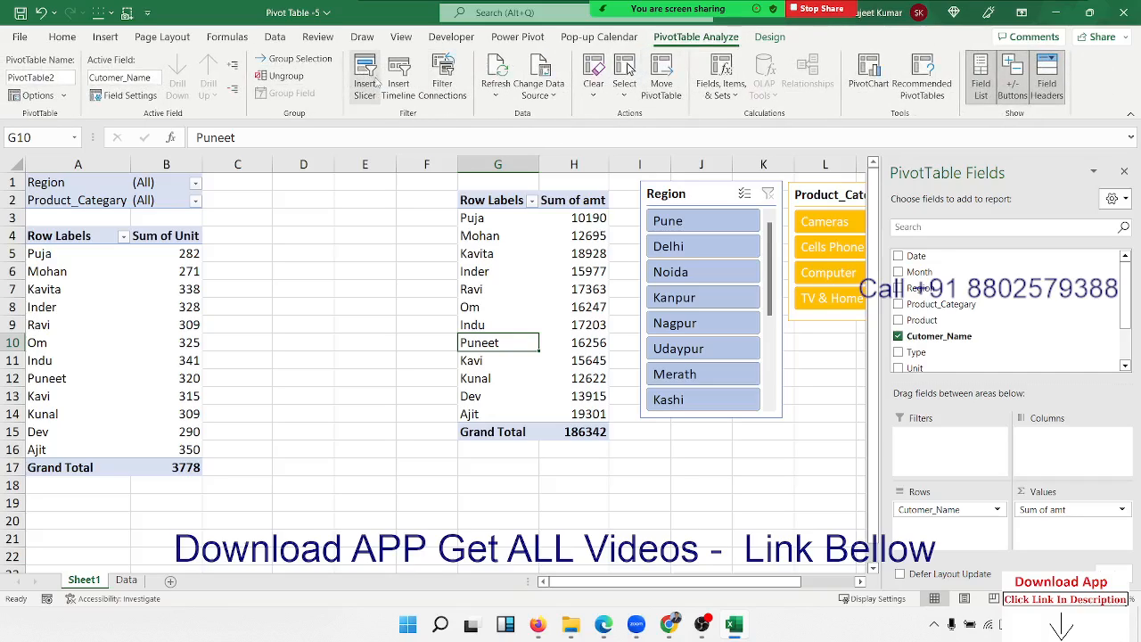
# Connect the Region slicer to the Sum of amt pivot through Filter Connections.
pyautogui.click(444, 82)
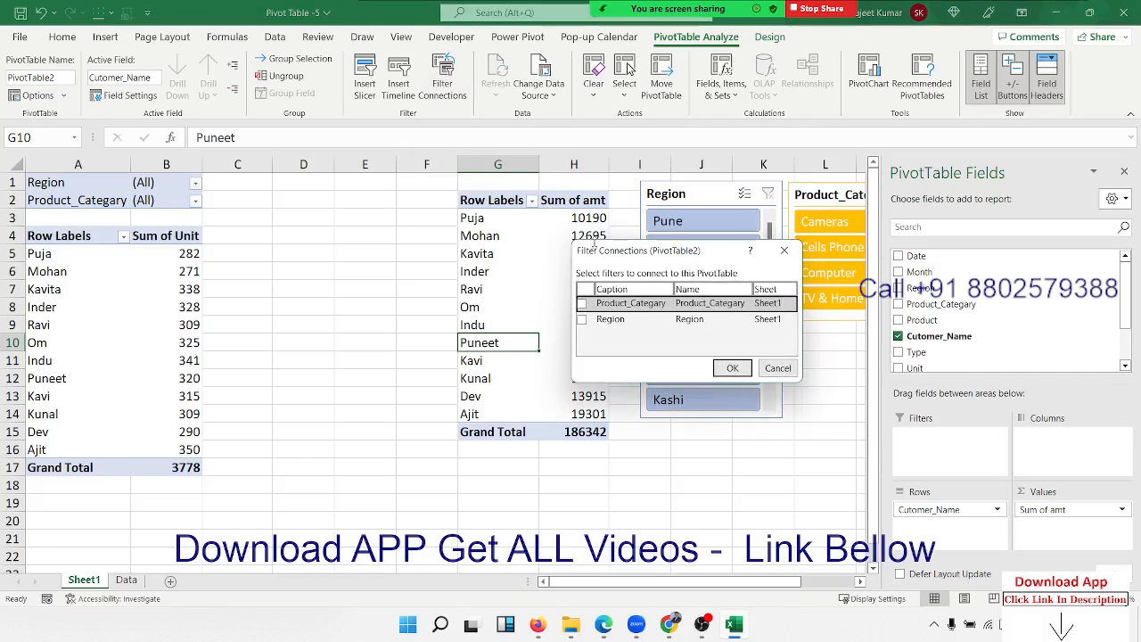
pyautogui.moveTo(598, 252); pyautogui.dragTo(289, 203)
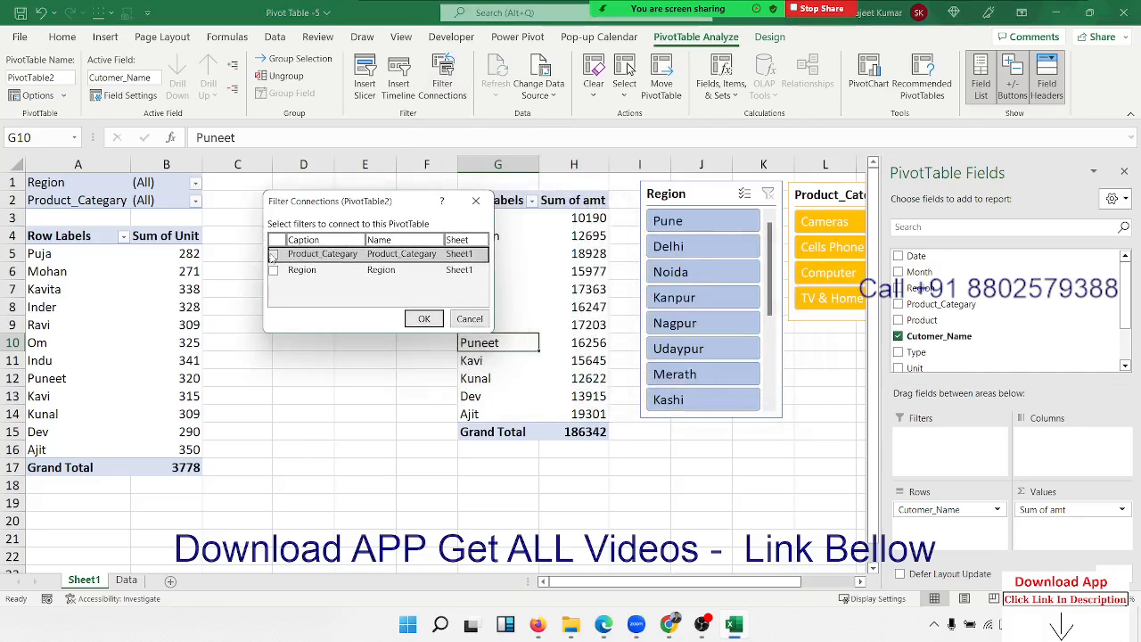
pyautogui.click(344, 269)
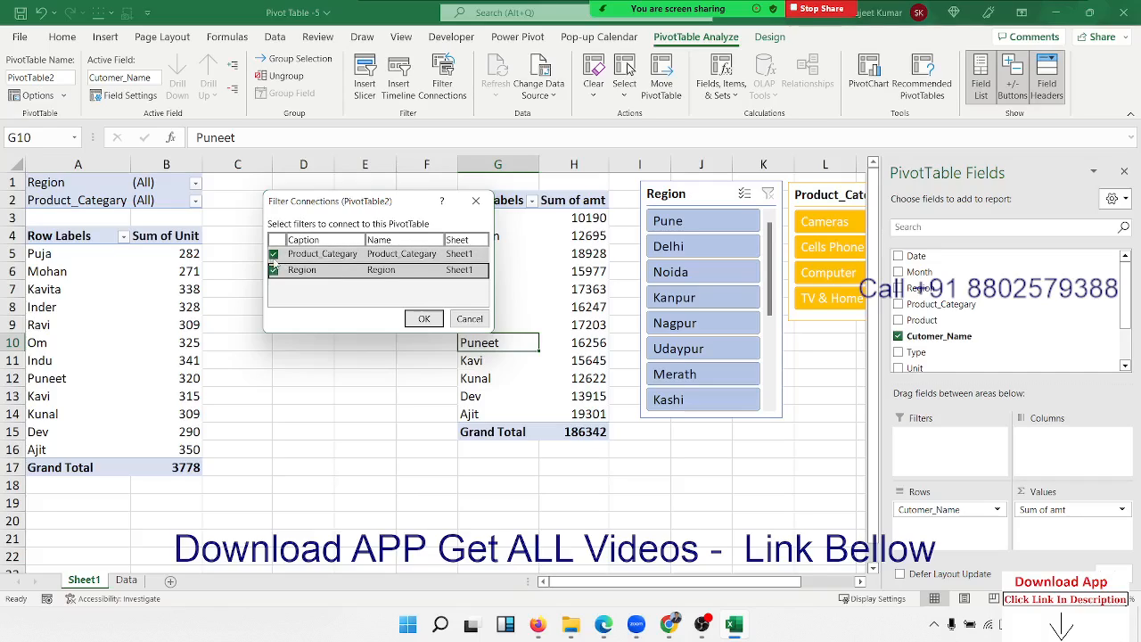
pyautogui.click(417, 321)
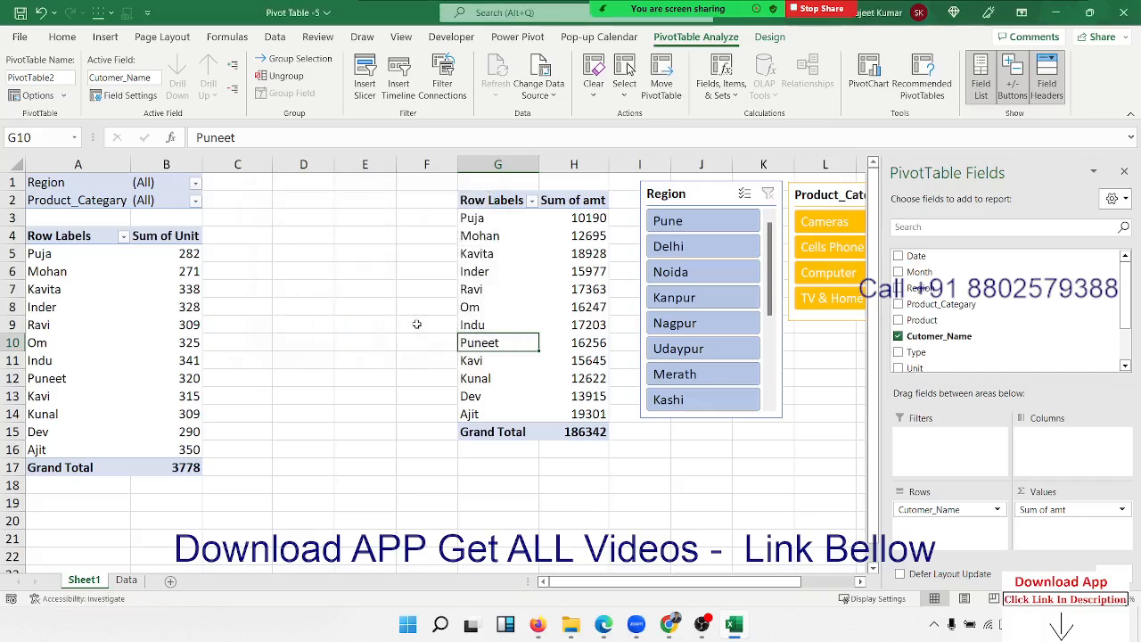
pyautogui.click(190, 289)
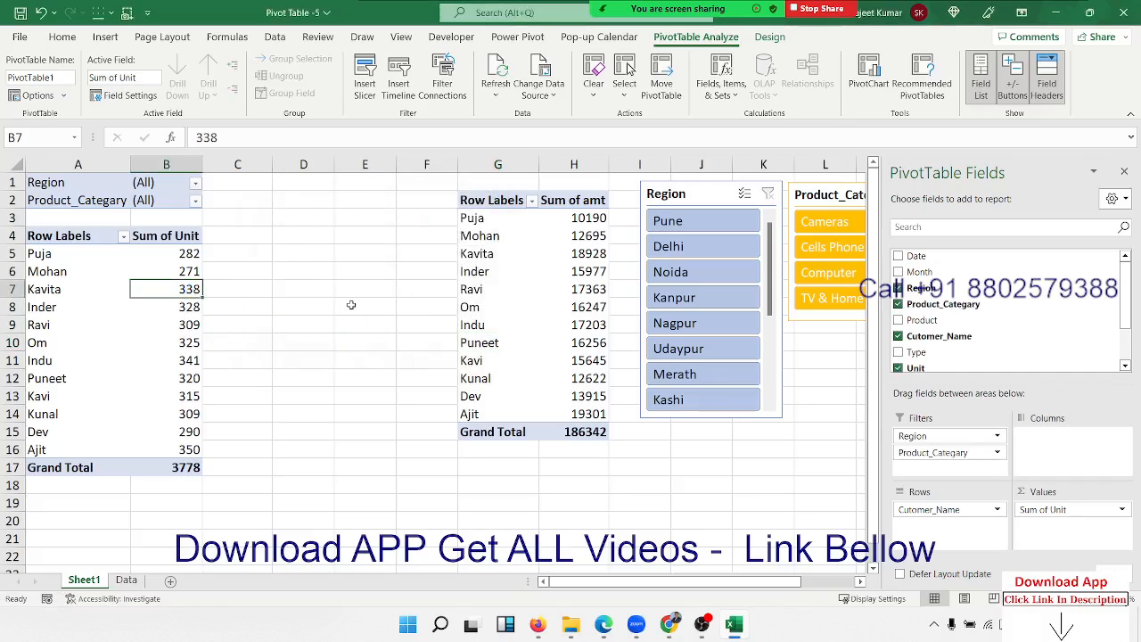
pyautogui.click(495, 317)
pyautogui.click(800, 502)
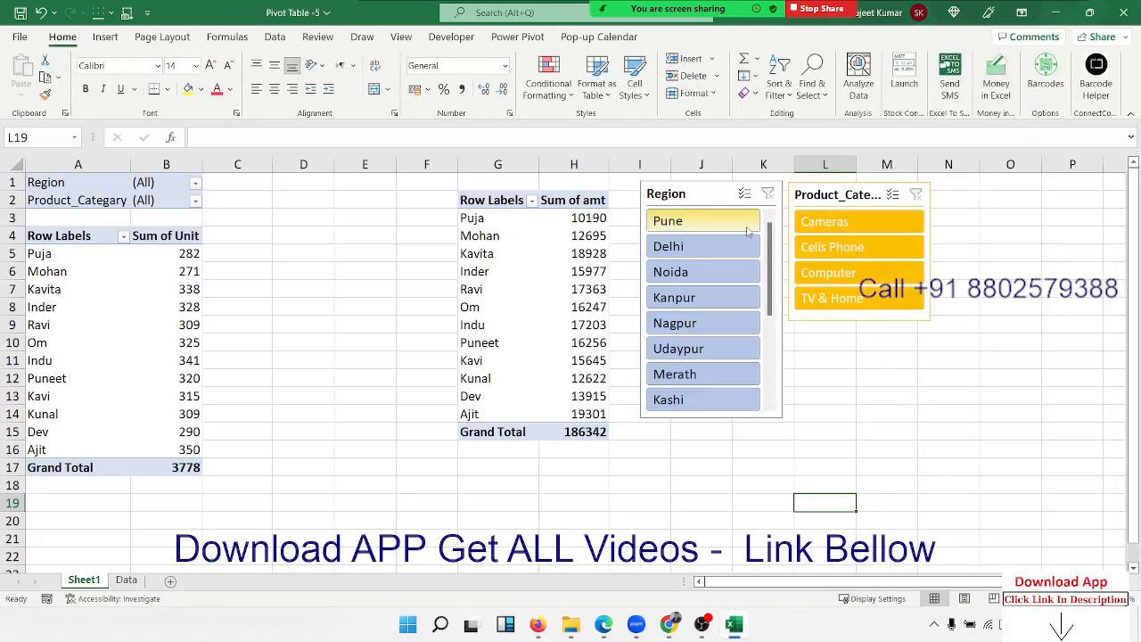
pyautogui.click(704, 222)
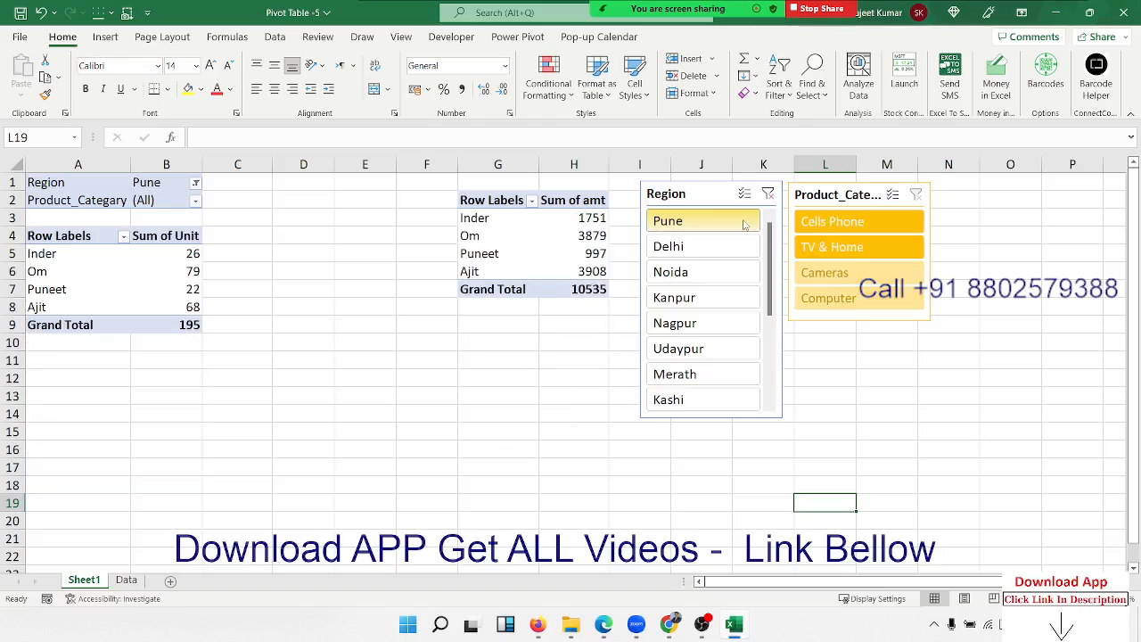
pyautogui.click(194, 271)
pyautogui.click(527, 262)
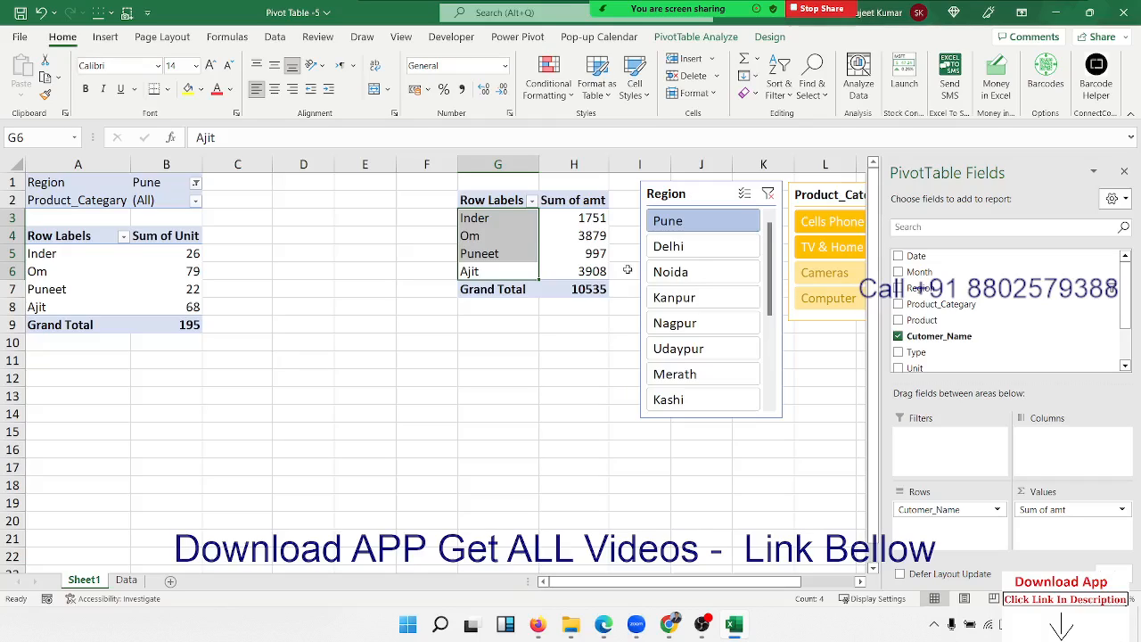
pyautogui.click(775, 198)
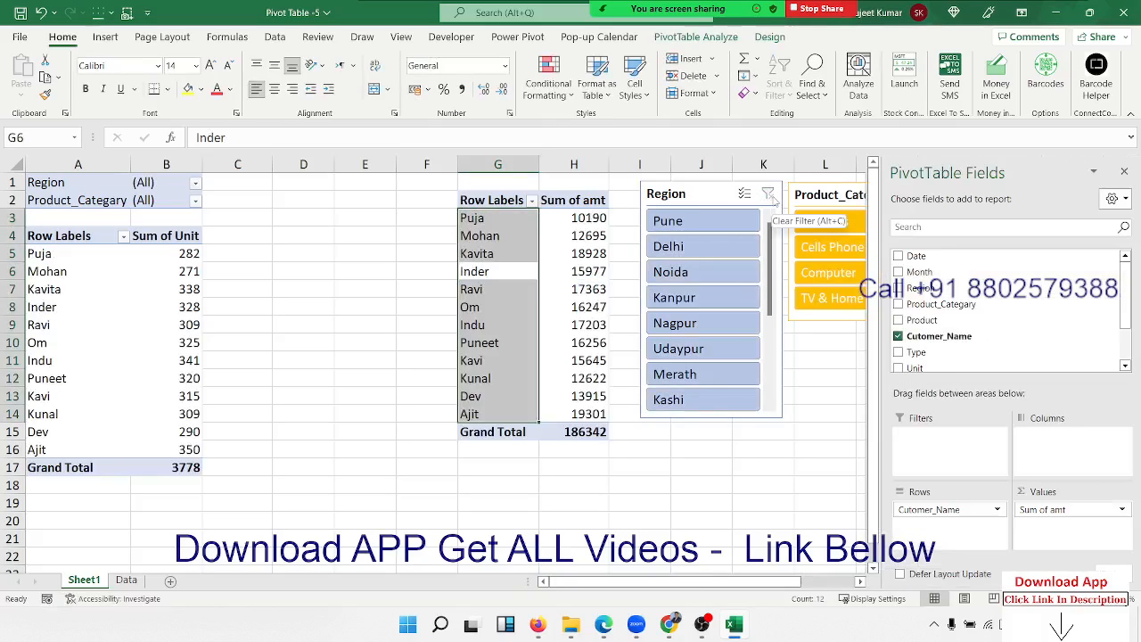
pyautogui.click(725, 246)
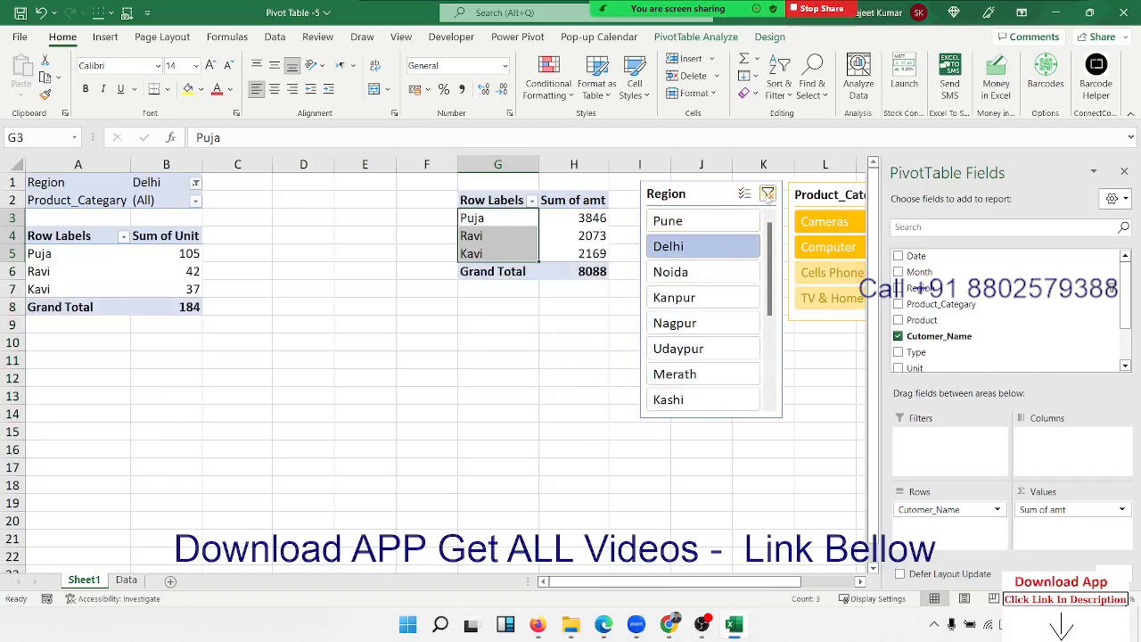
pyautogui.click(767, 196)
pyautogui.click(343, 310)
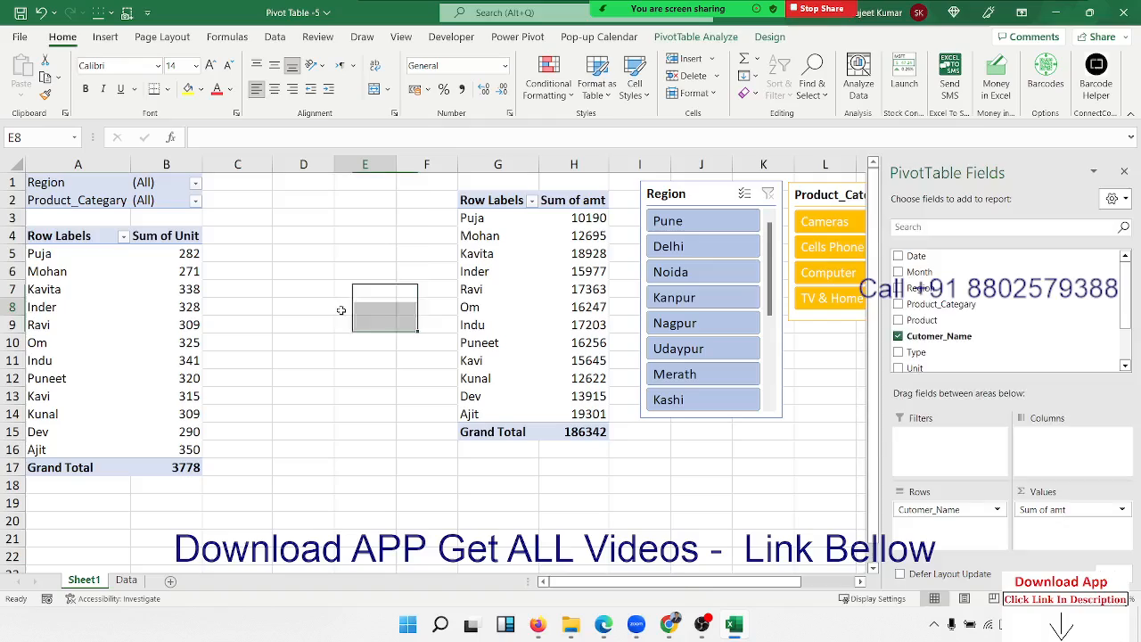
pyautogui.click(152, 319)
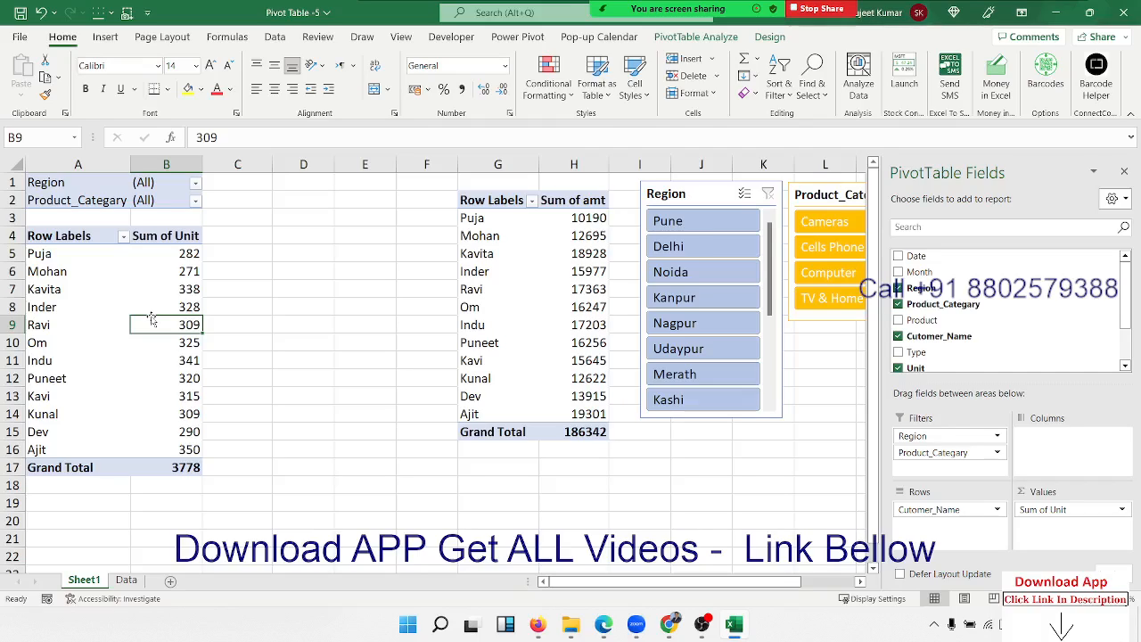
# Insert a new worksheet, rename it 'summery', and check it against Sheet1.
pyautogui.click(170, 581)
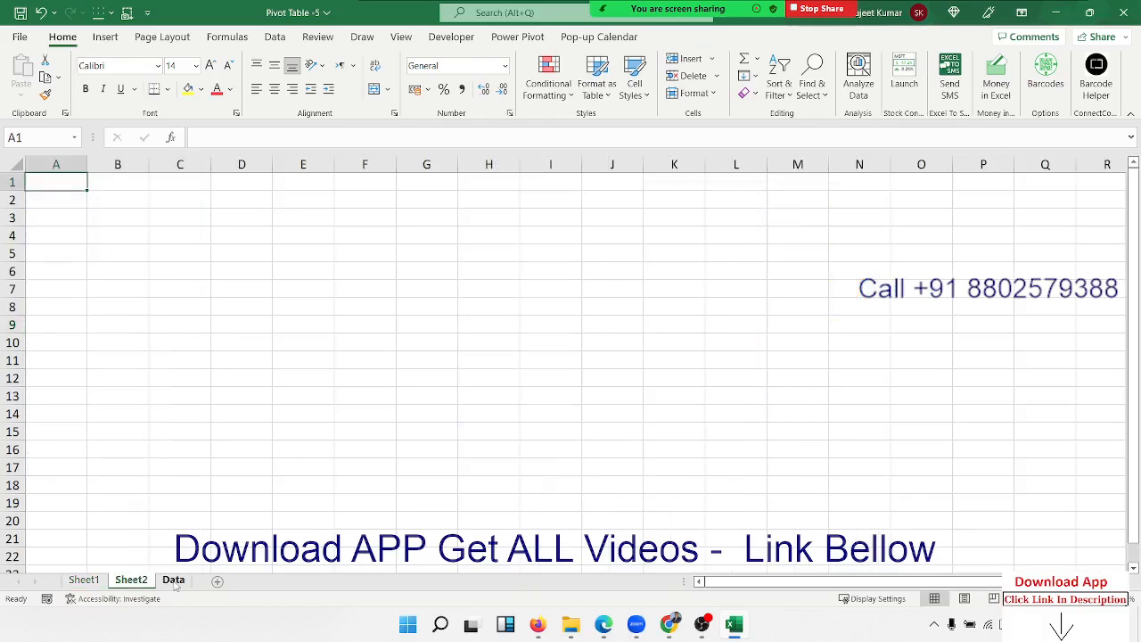
pyautogui.doubleClick(134, 581)
pyautogui.write('s')
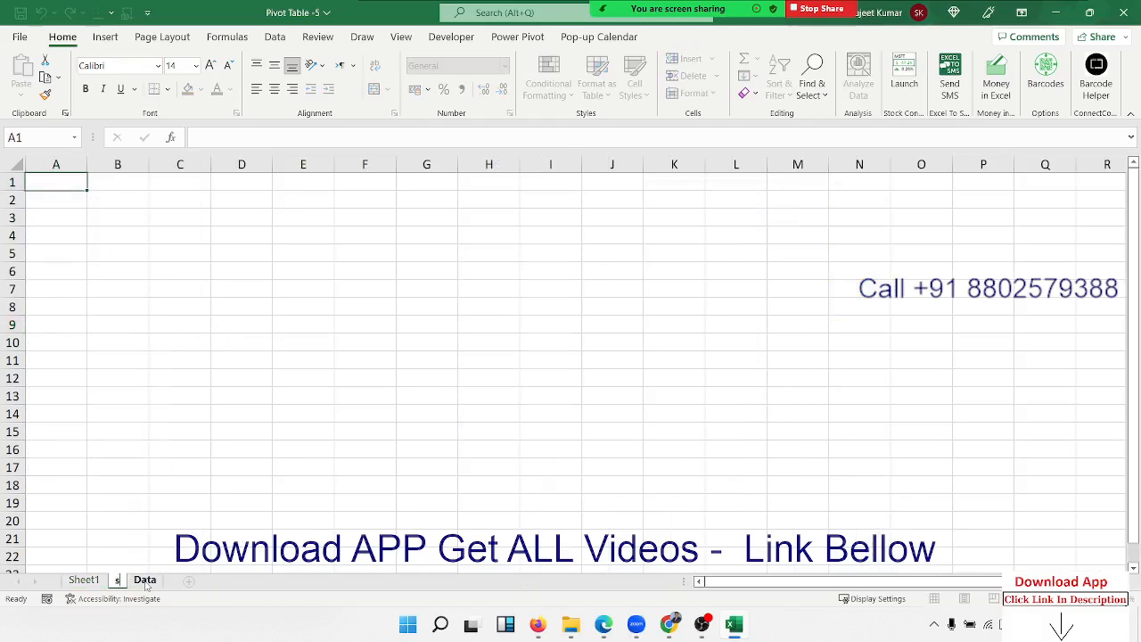
pyautogui.write('ummery')
pyautogui.press('Return')
pyautogui.click(152, 520)
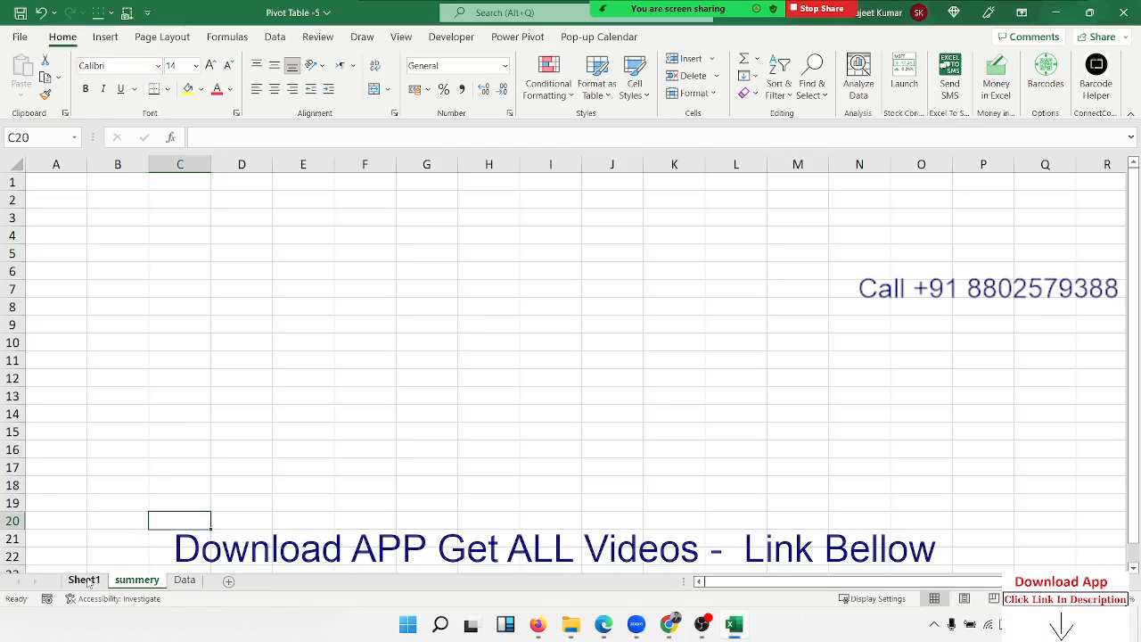
pyautogui.click(85, 581)
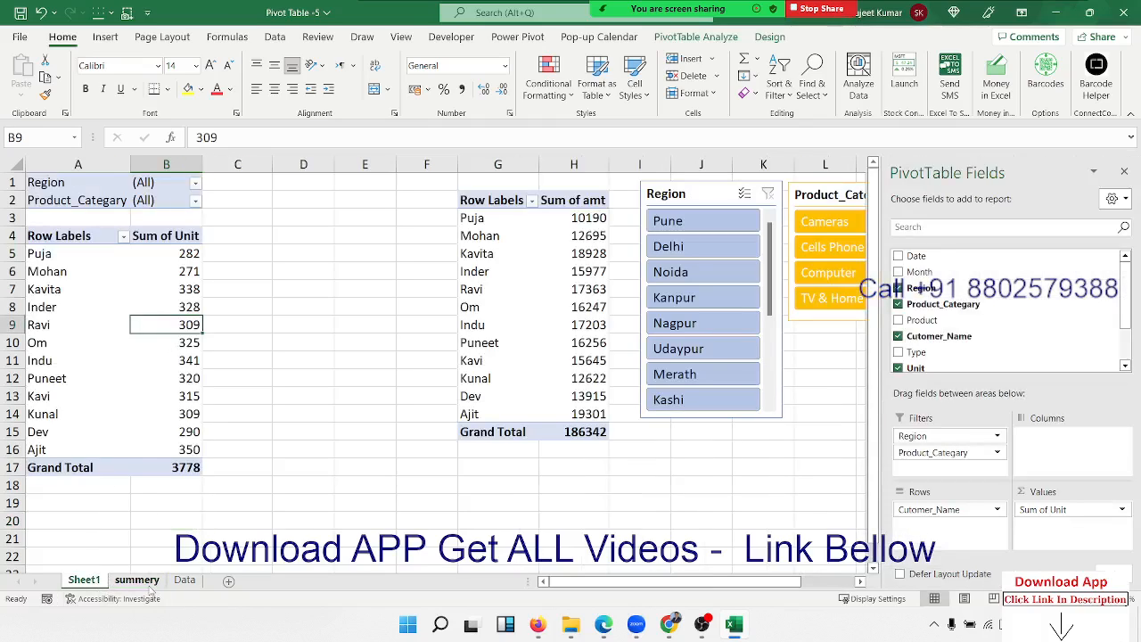
pyautogui.click(138, 581)
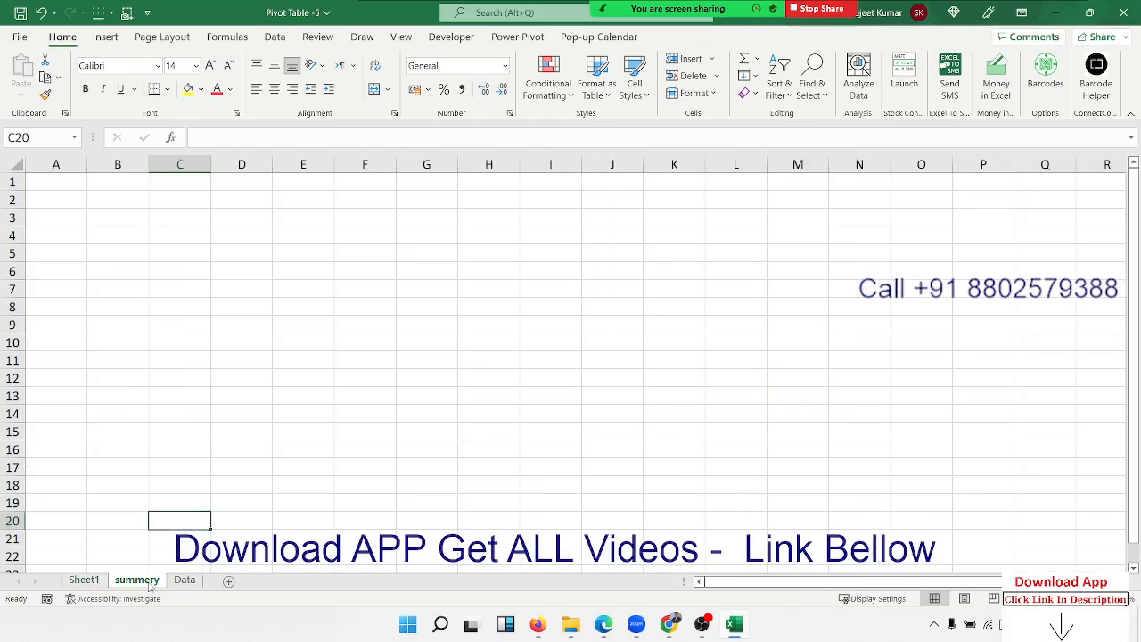
# Return to Sheet1, where the pivots total 3778 units and 186342 amount.
pyautogui.click(84, 581)
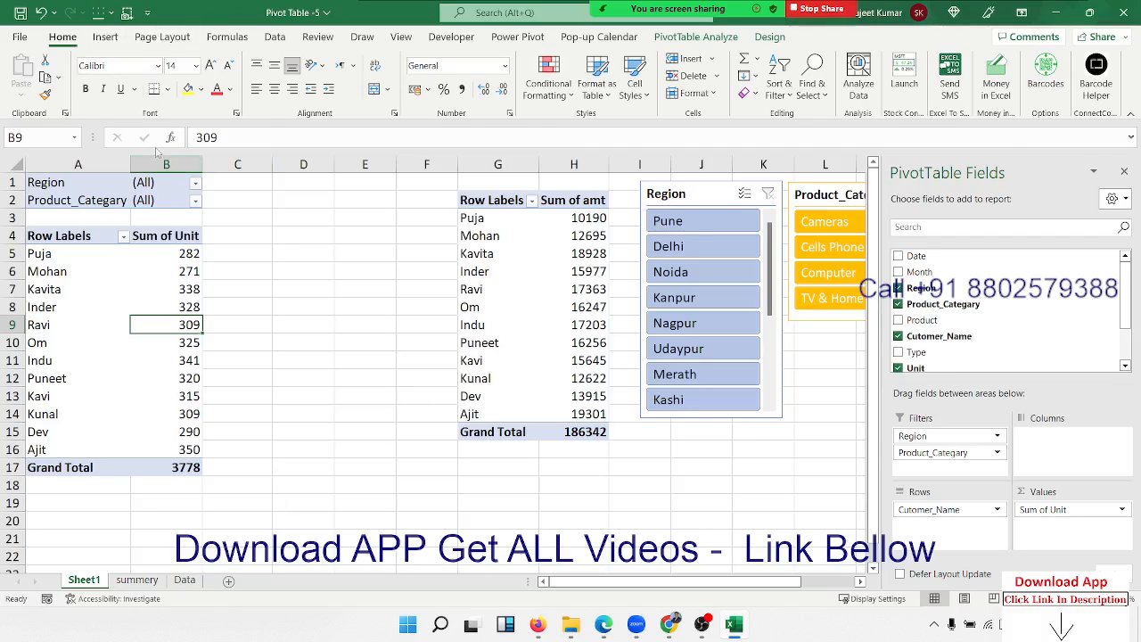
# Insert a clustered column pivot chart of Sum of Unit per customer.
pyautogui.click(105, 36)
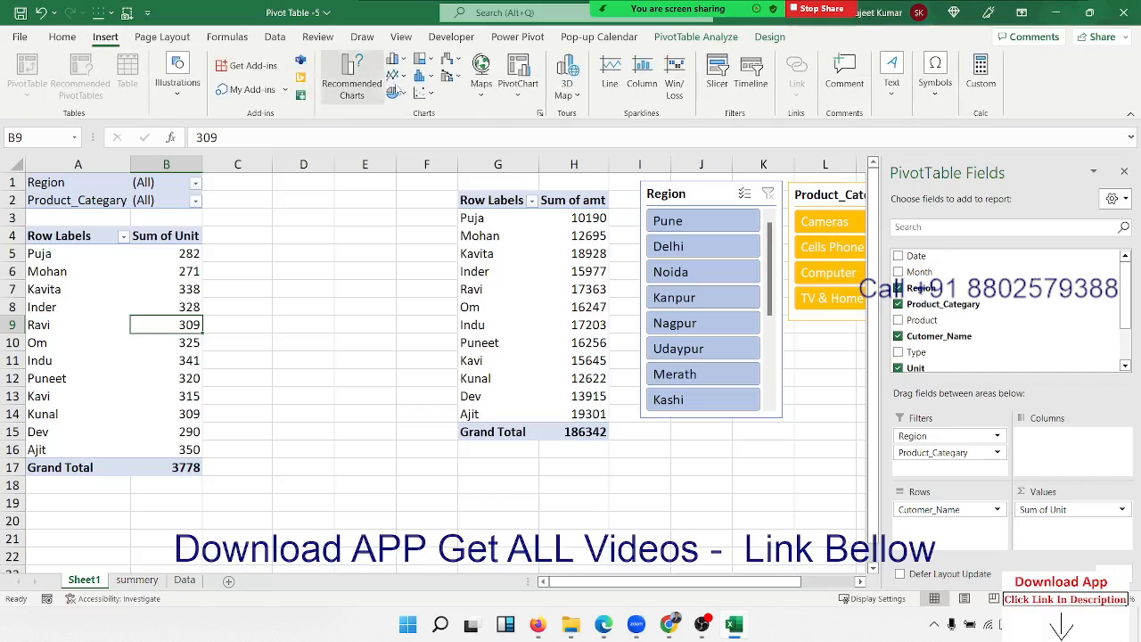
pyautogui.click(397, 60)
pyautogui.click(403, 104)
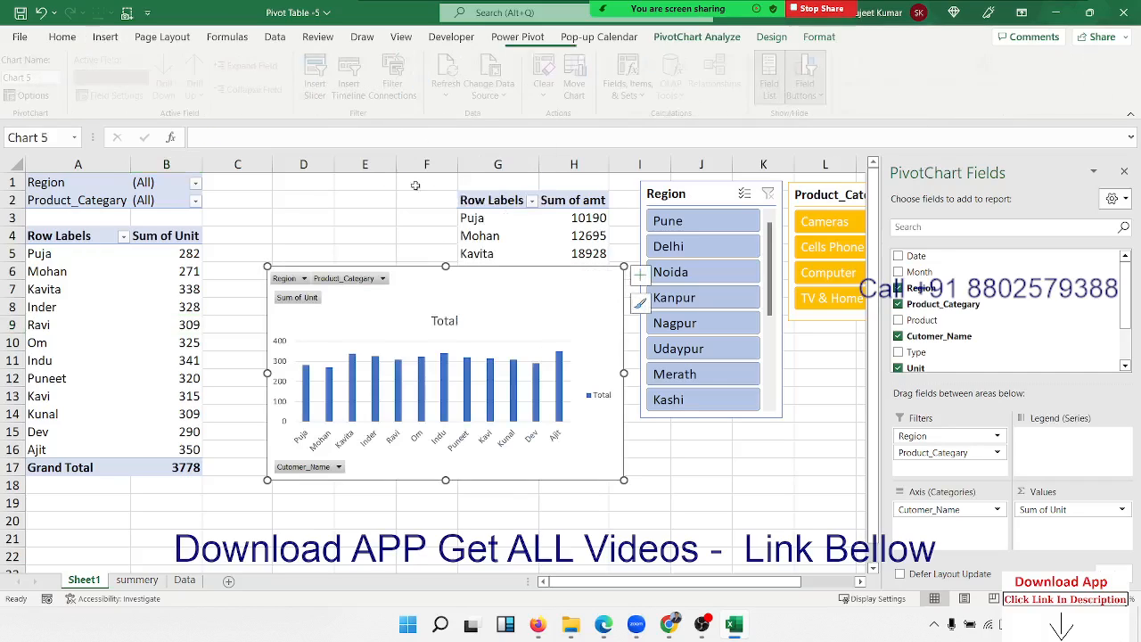
# Hide all field buttons on the chart and cut it from Sheet1.
pyautogui.rightClick(296, 281)
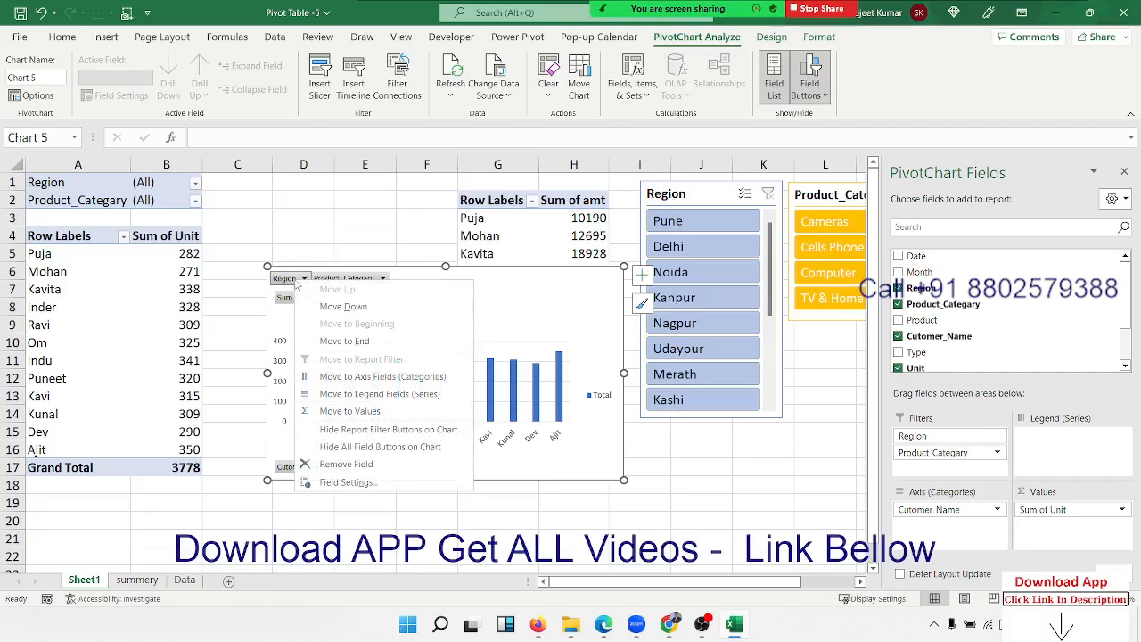
pyautogui.click(360, 447)
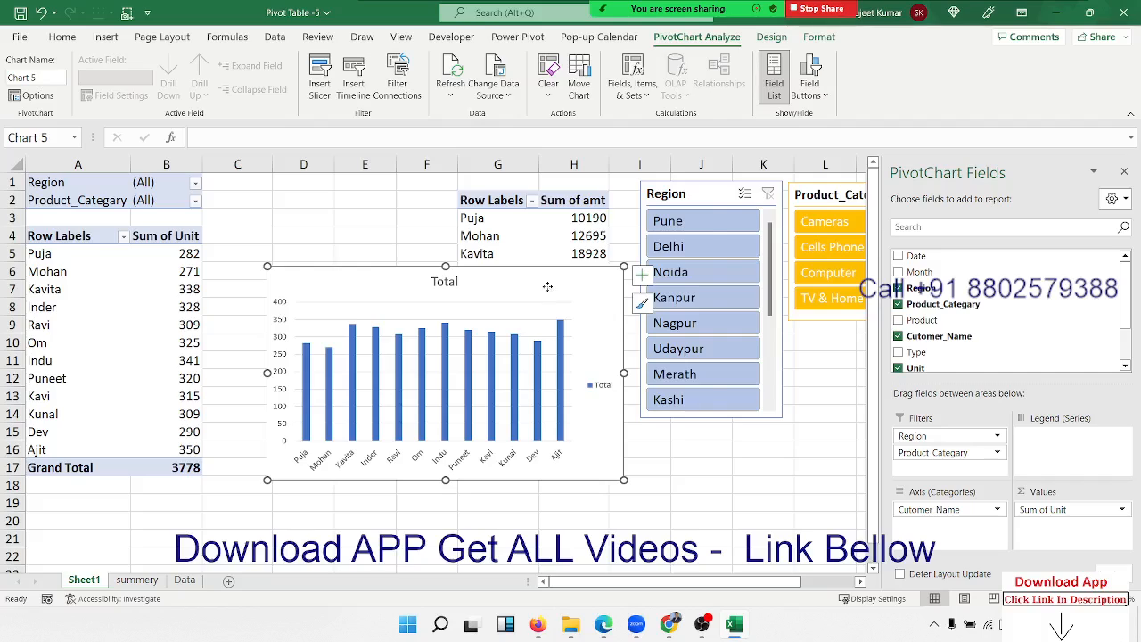
pyautogui.rightClick(548, 286)
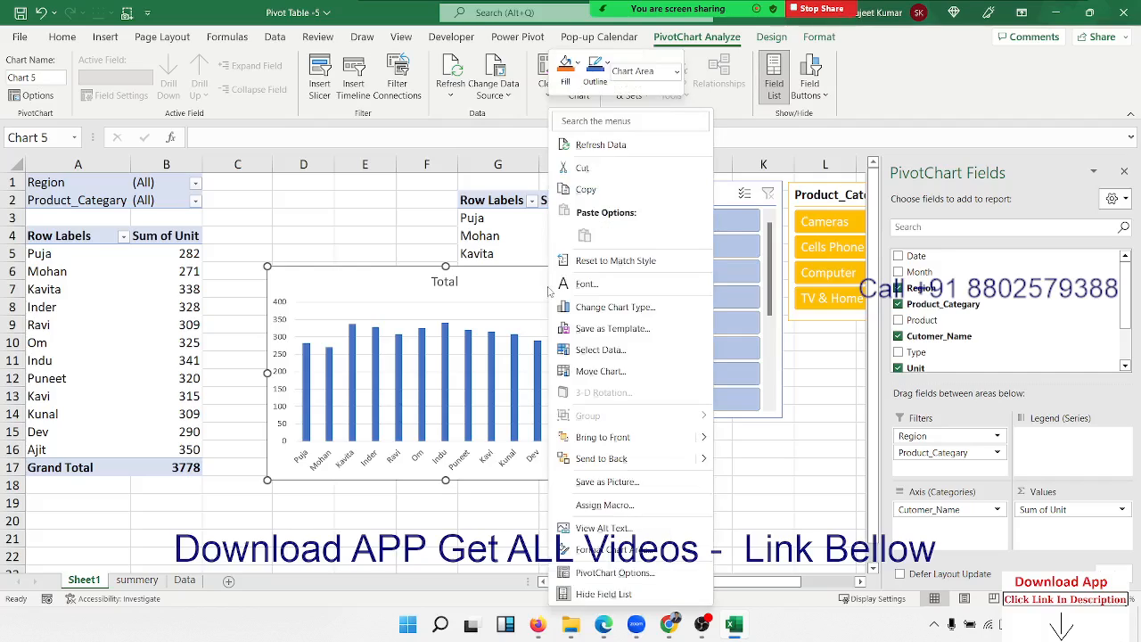
pyautogui.click(582, 176)
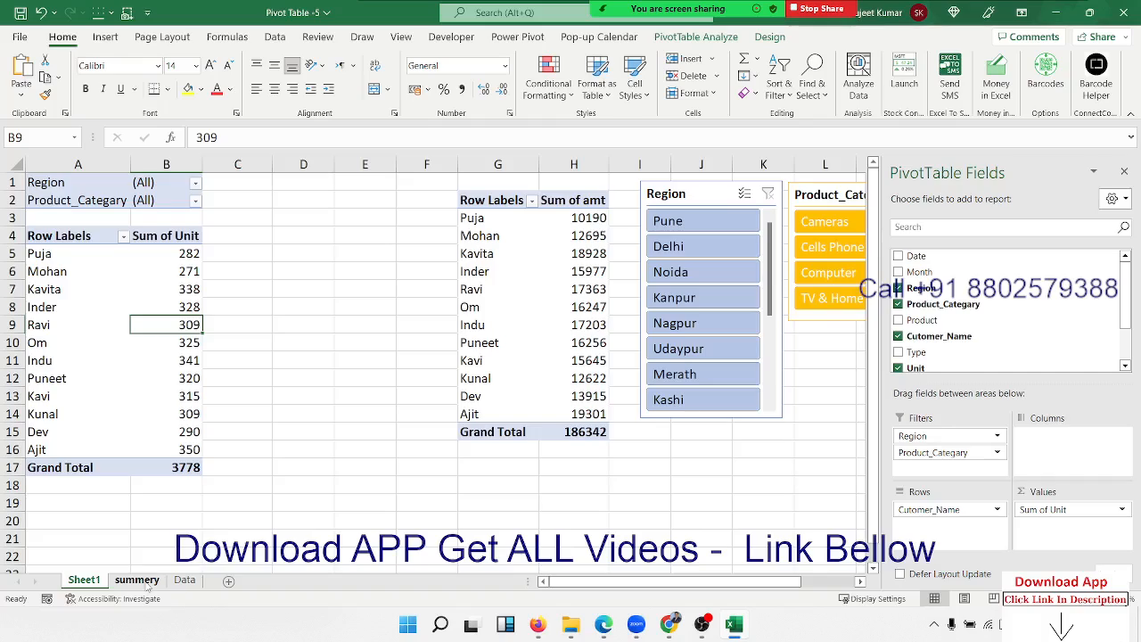
# Paste the cut Sum of Unit chart at cell A1 of the summery sheet.
pyautogui.click(137, 580)
pyautogui.click(55, 178)
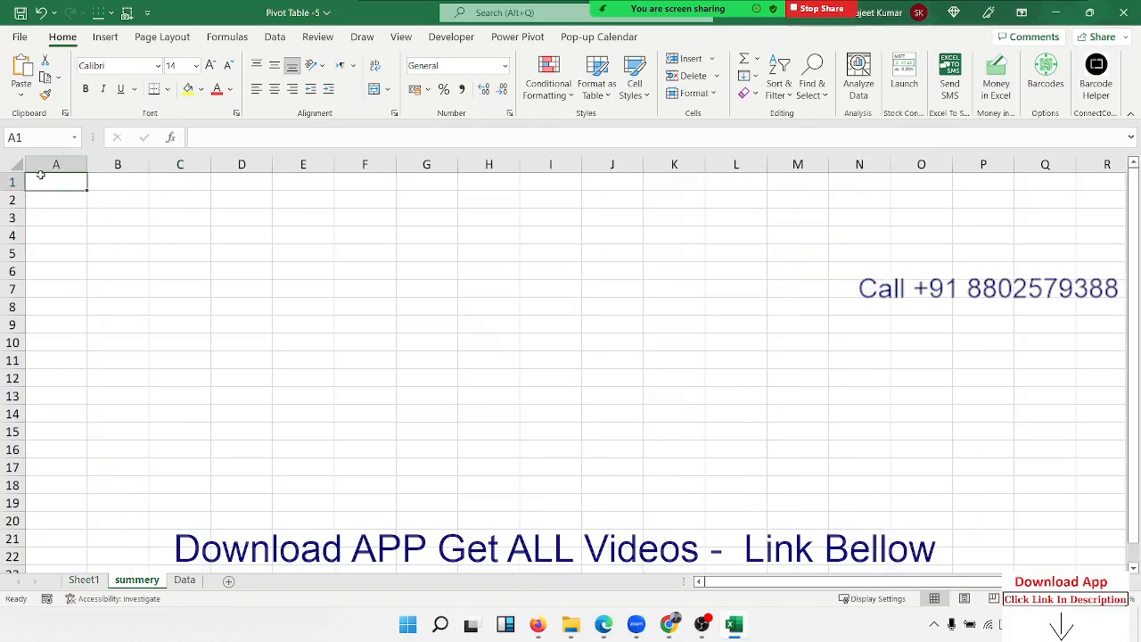
pyautogui.click(21, 73)
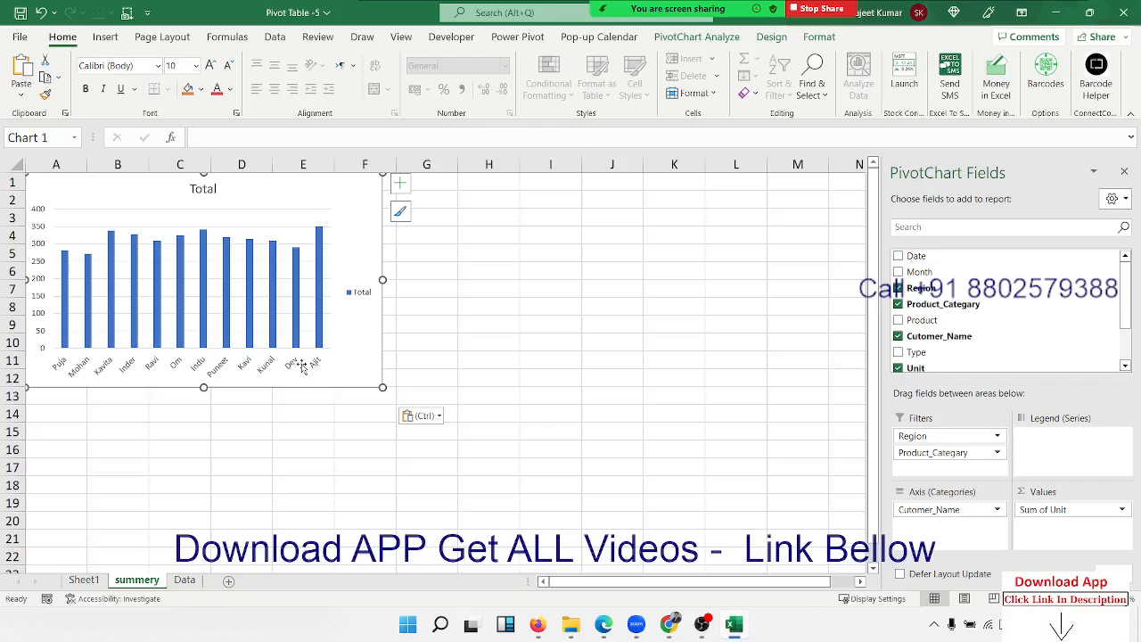
# Apply the dark chart style to the pasted Sum of Unit chart.
pyautogui.click(364, 448)
pyautogui.click(374, 375)
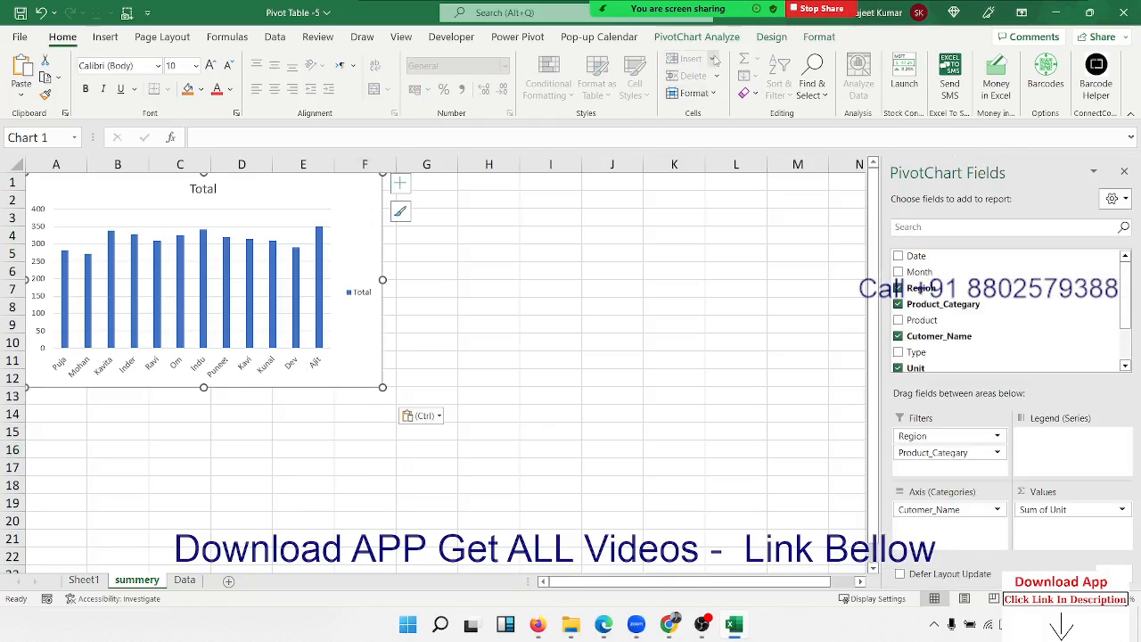
pyautogui.click(770, 39)
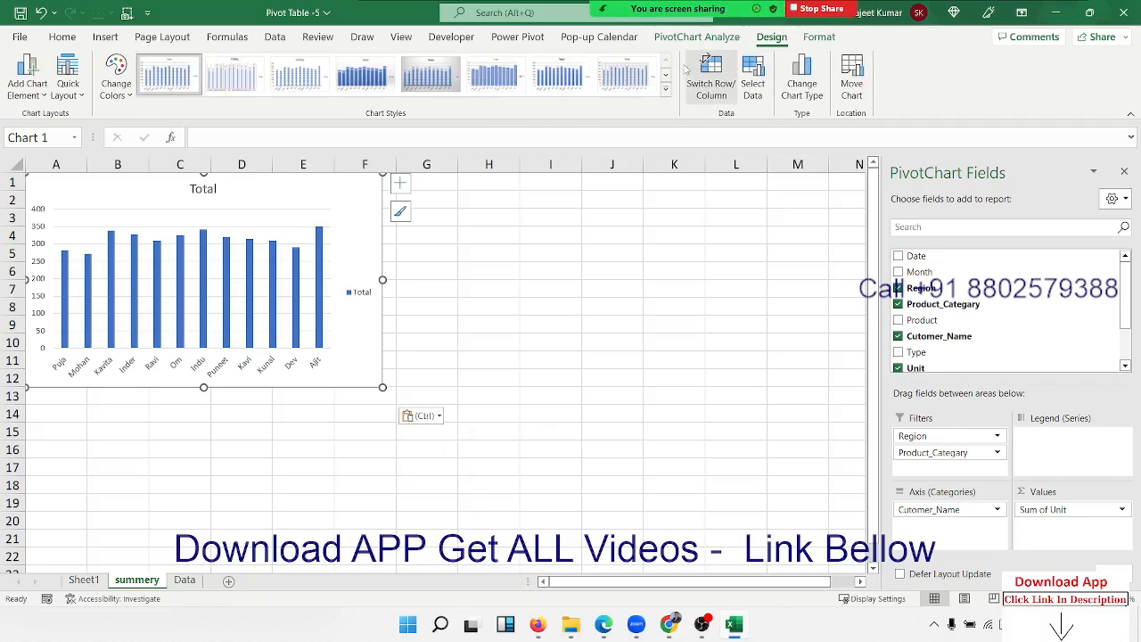
pyautogui.click(665, 88)
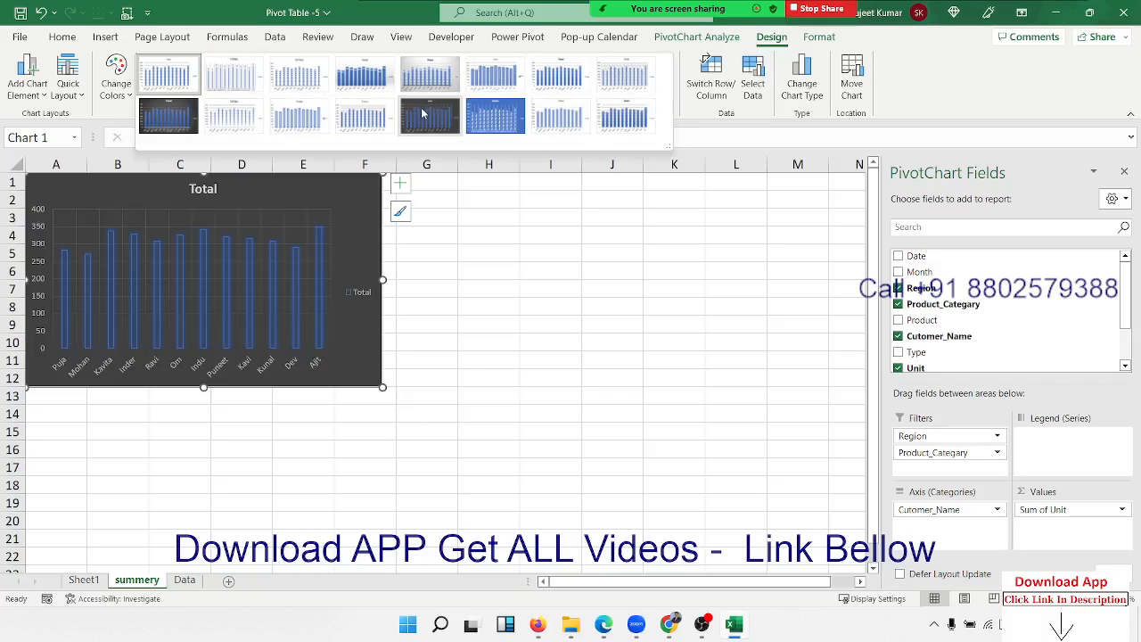
pyautogui.click(425, 113)
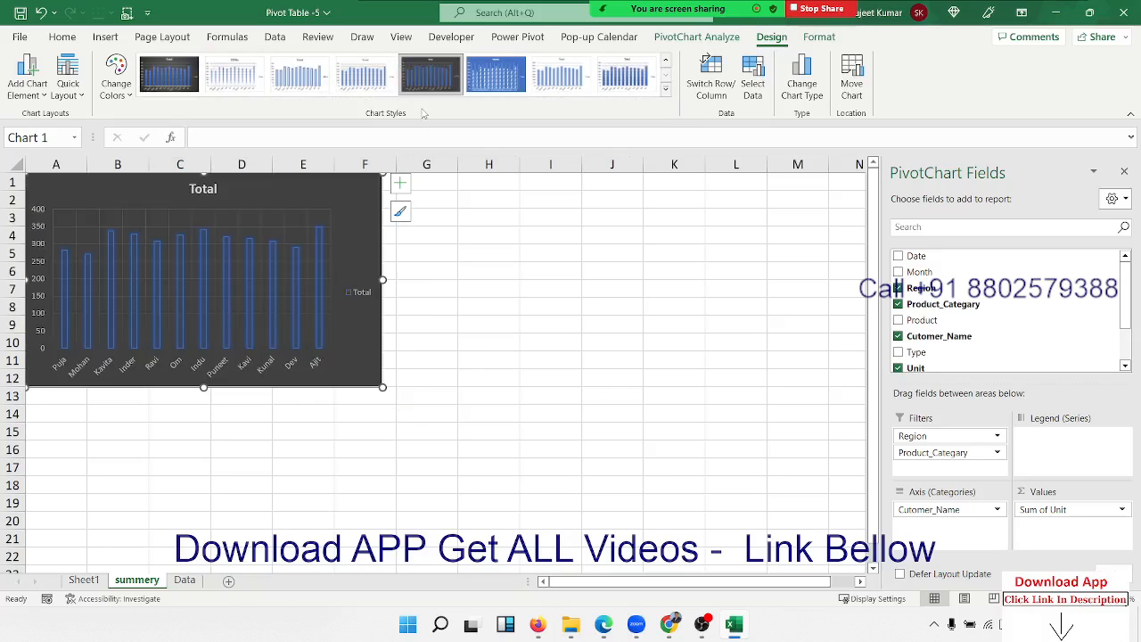
pyautogui.click(526, 275)
# Insert a clustered column chart from the Sum of amt pivot on Sheet1.
pyautogui.click(84, 581)
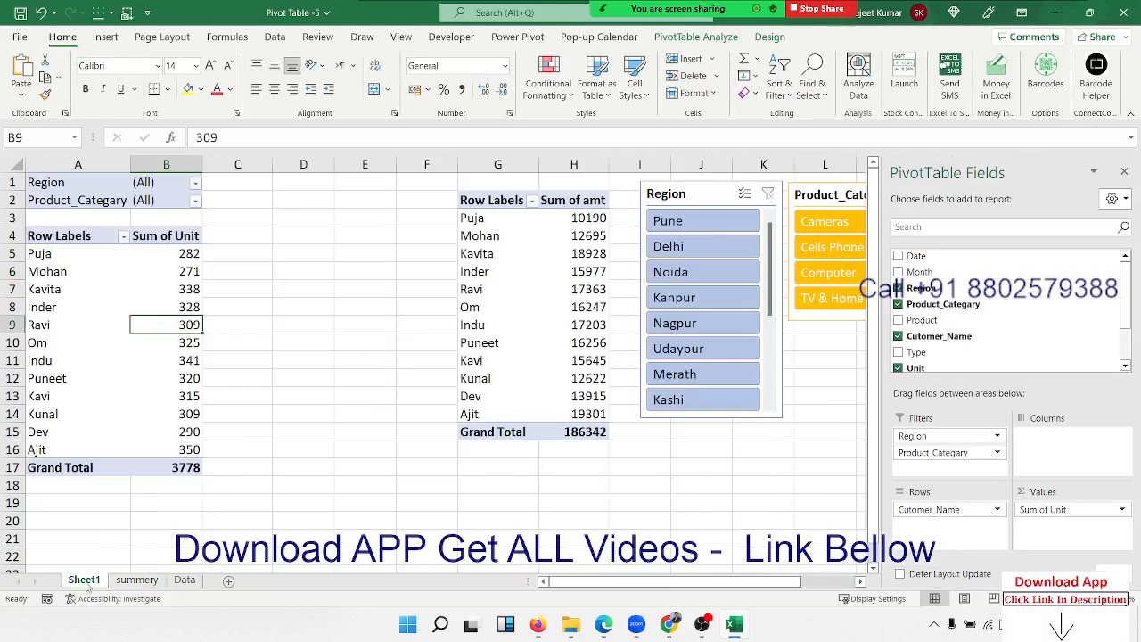
pyautogui.click(560, 325)
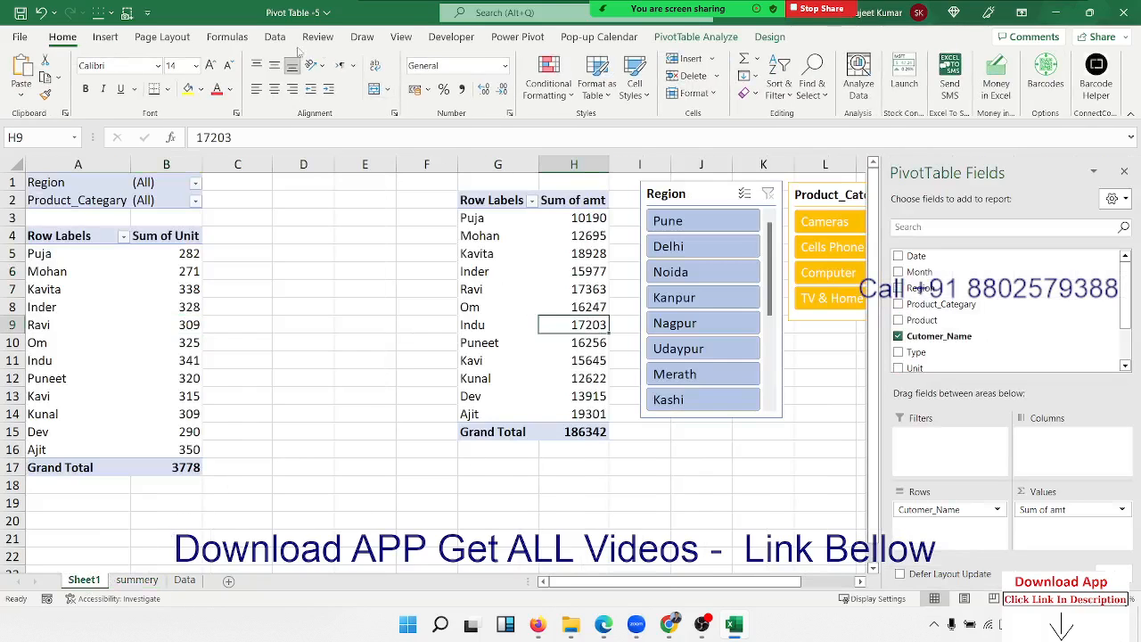
pyautogui.click(105, 37)
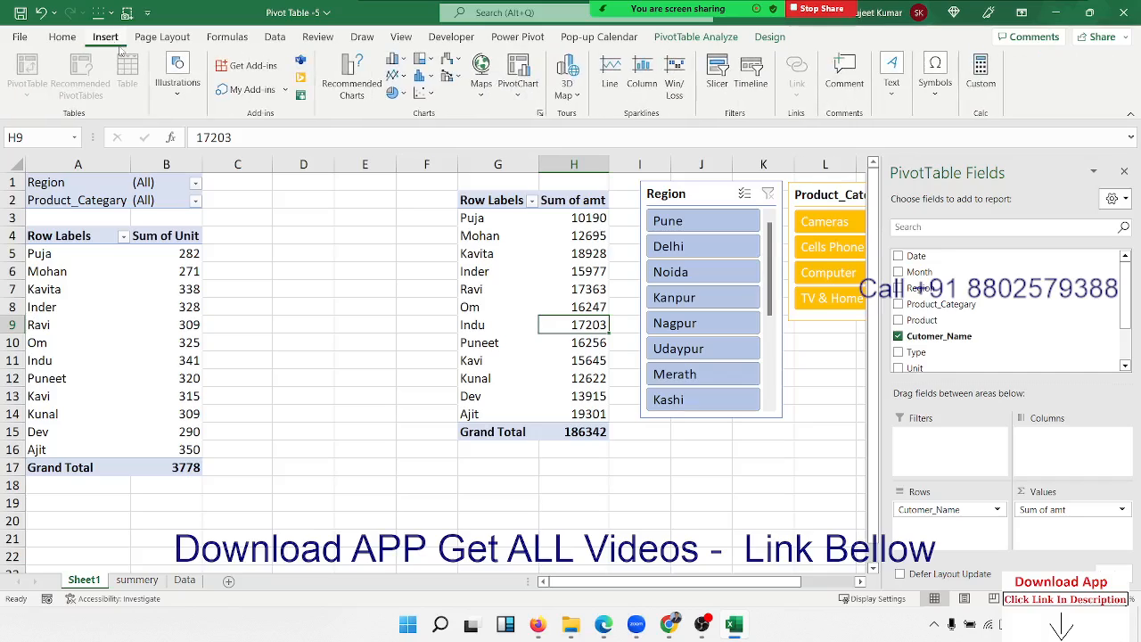
pyautogui.click(401, 64)
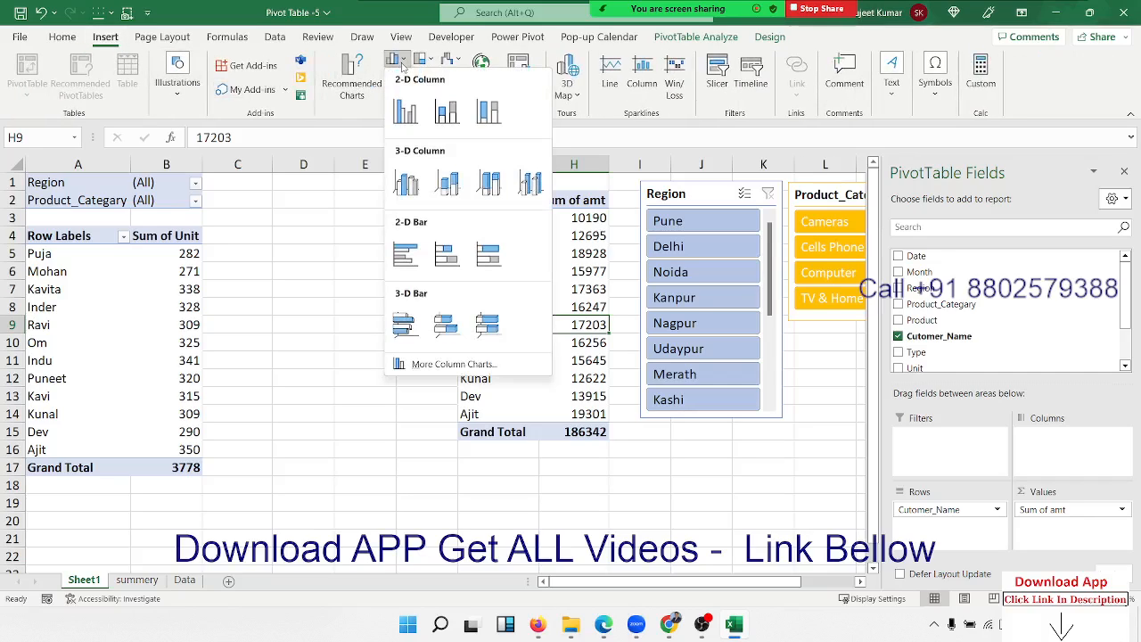
pyautogui.click(404, 113)
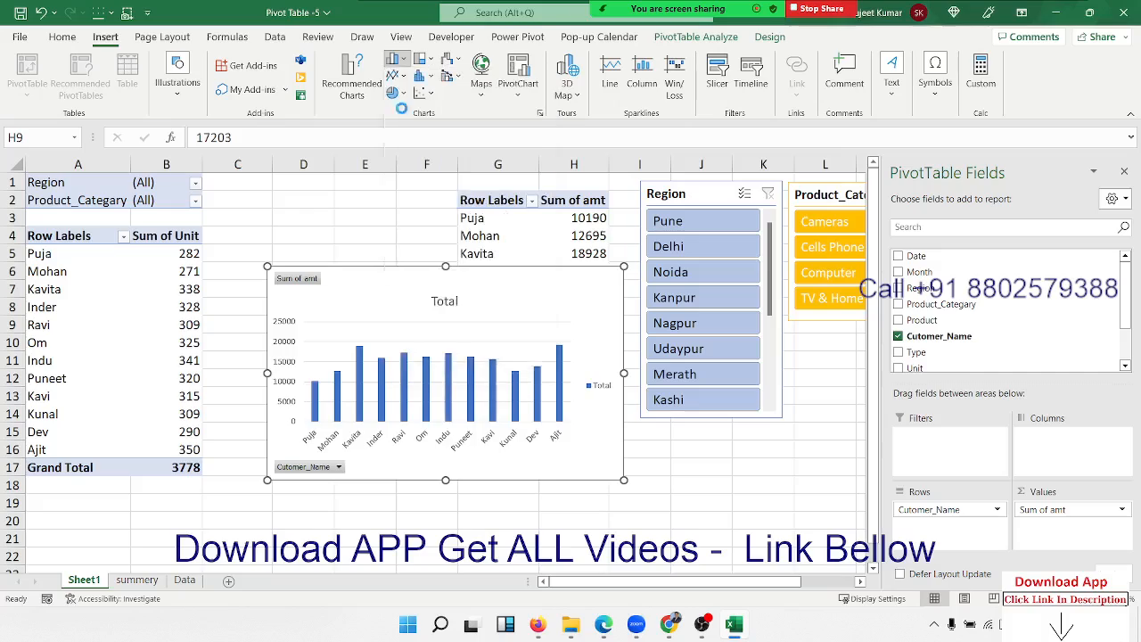
# Hide all the chart's field buttons and cut it from Sheet1.
pyautogui.rightClick(298, 282)
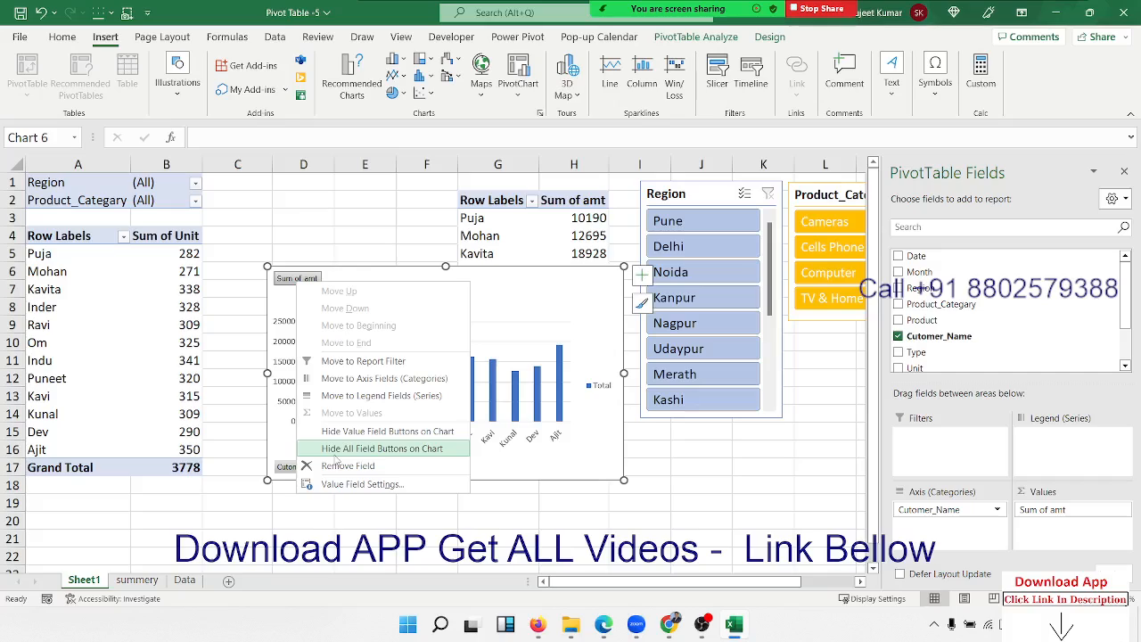
pyautogui.click(336, 451)
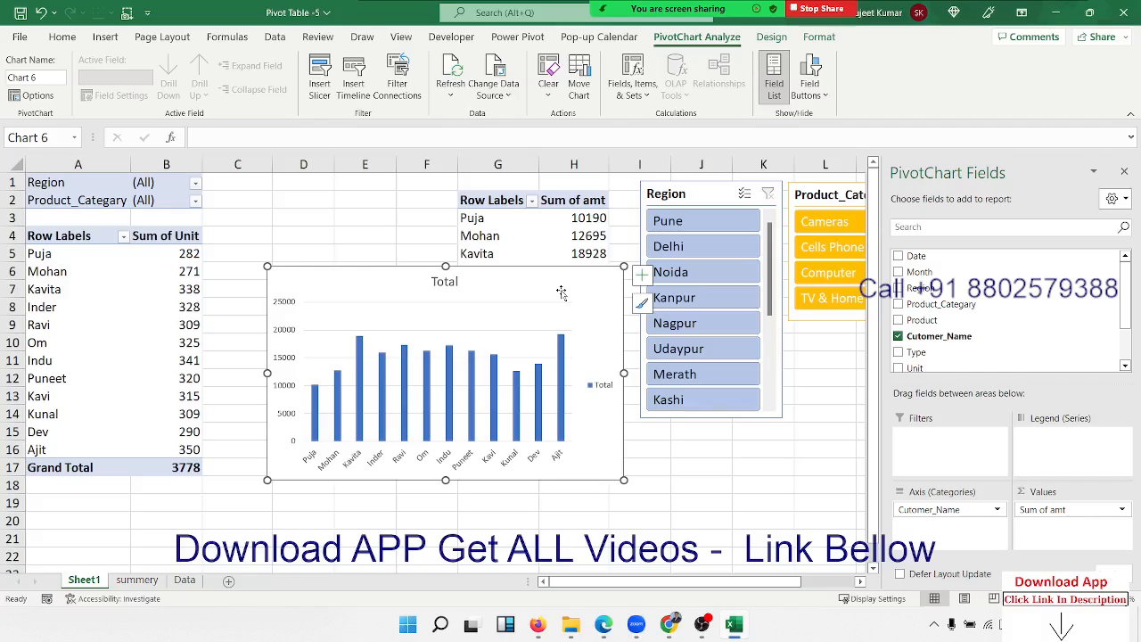
pyautogui.rightClick(560, 290)
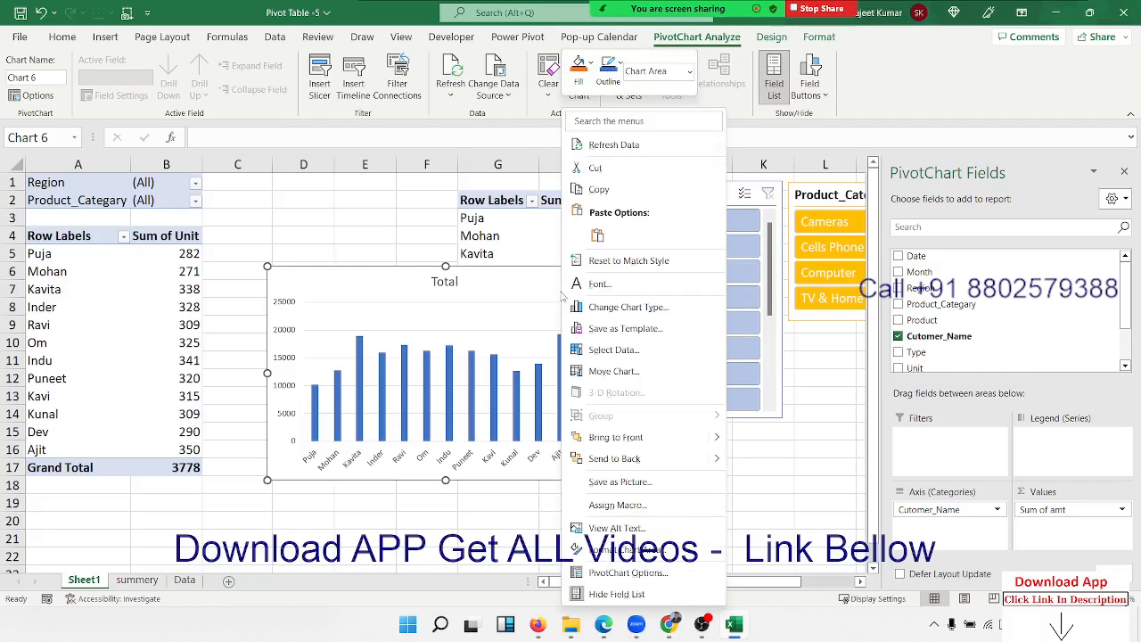
pyautogui.click(607, 171)
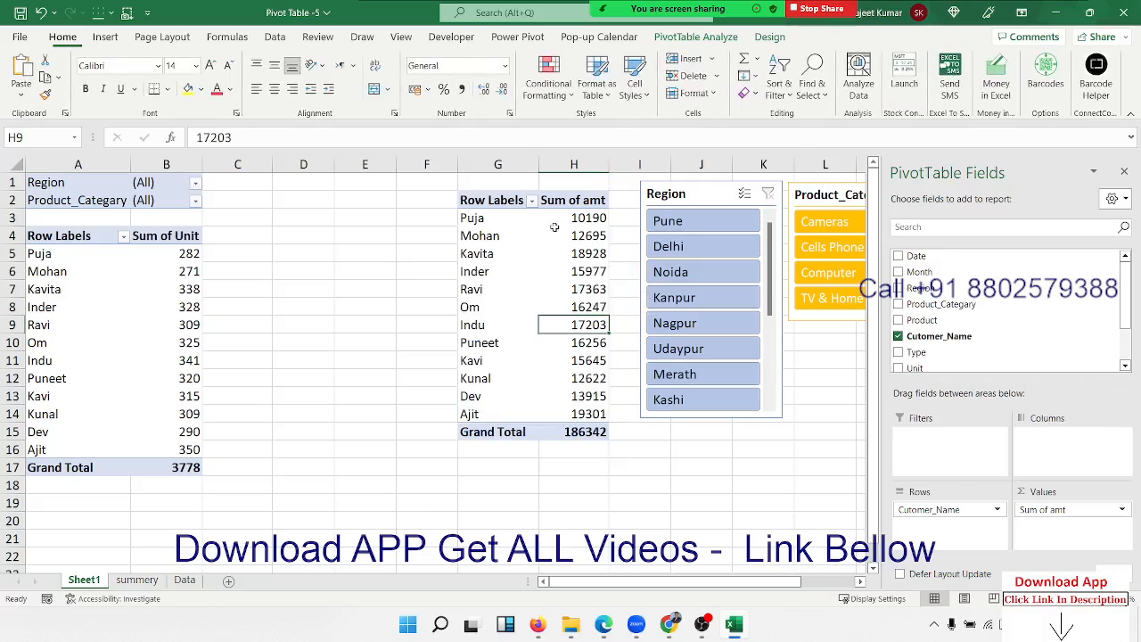
# Paste the Sum of amt chart at cell G1 on the summery sheet.
pyautogui.click(157, 581)
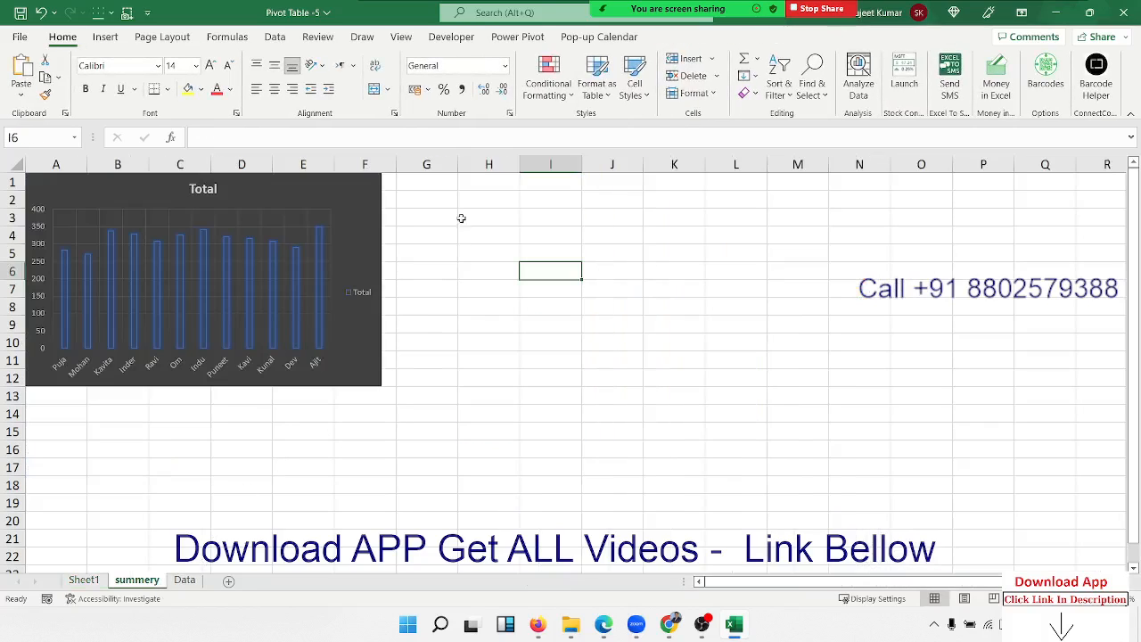
pyautogui.click(447, 183)
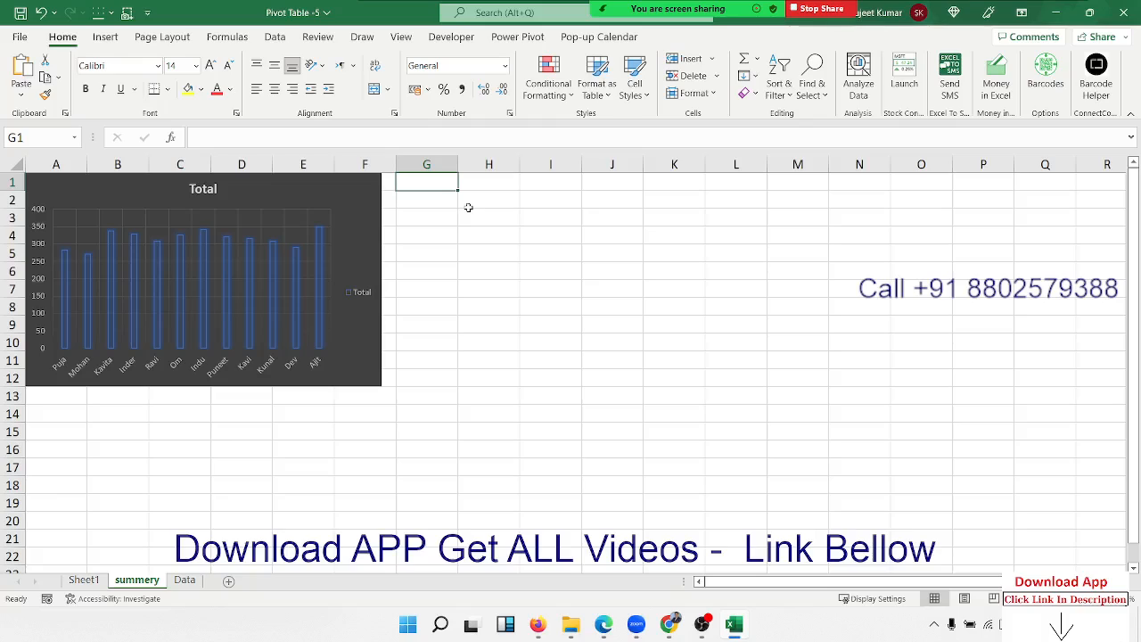
pyautogui.click(20, 71)
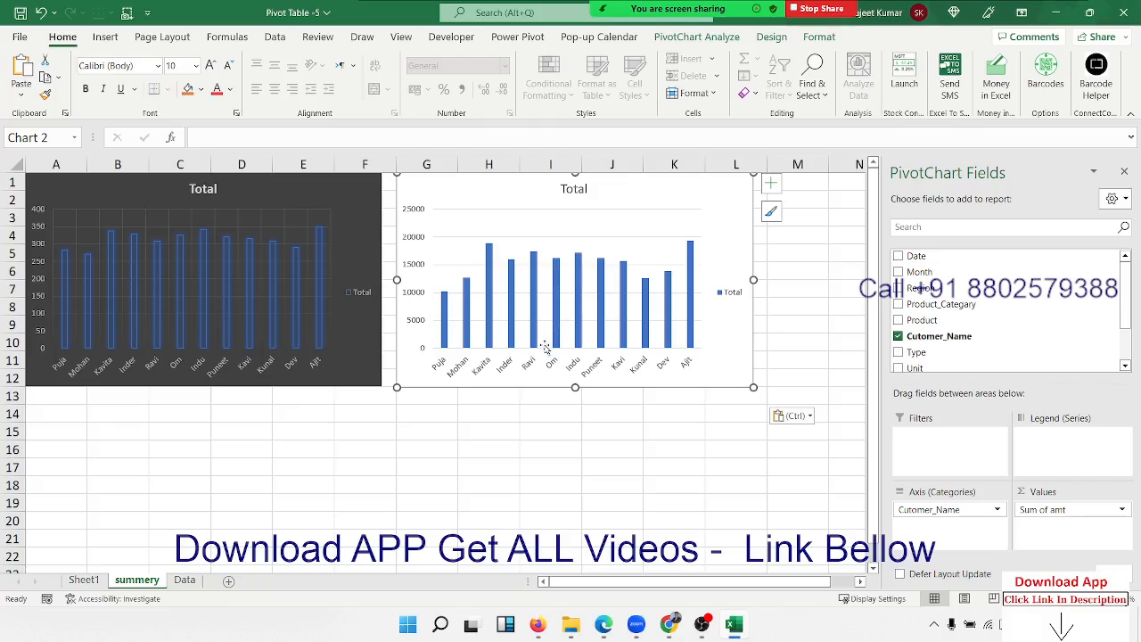
# Give the Sum of amt chart the blue style and nudge it beside the dark chart.
pyautogui.click(772, 39)
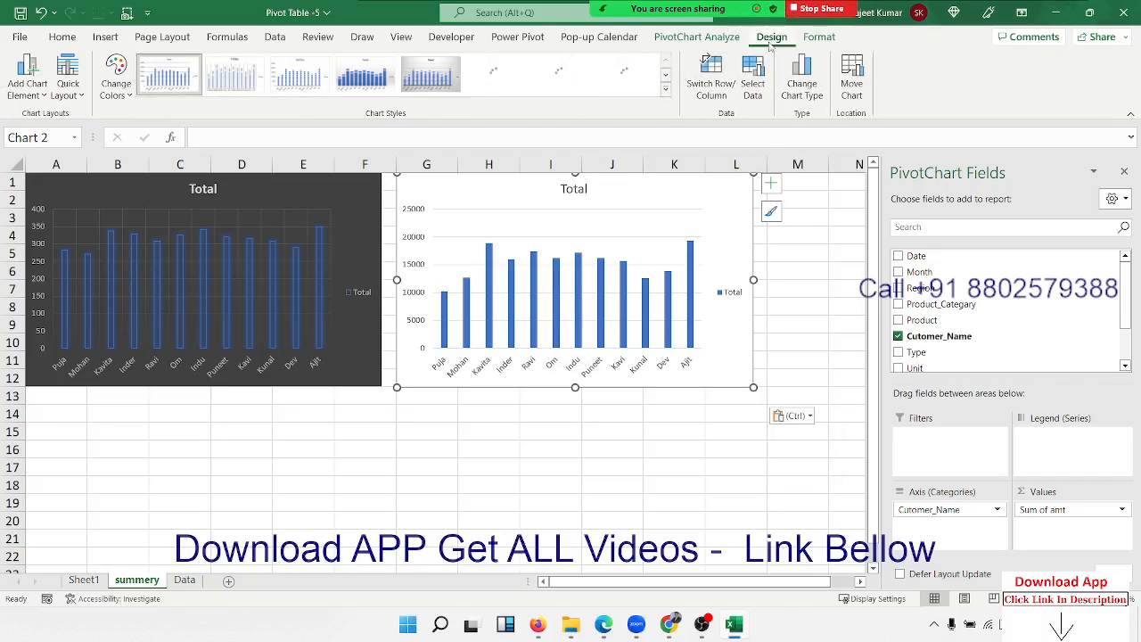
pyautogui.click(665, 88)
pyautogui.click(513, 127)
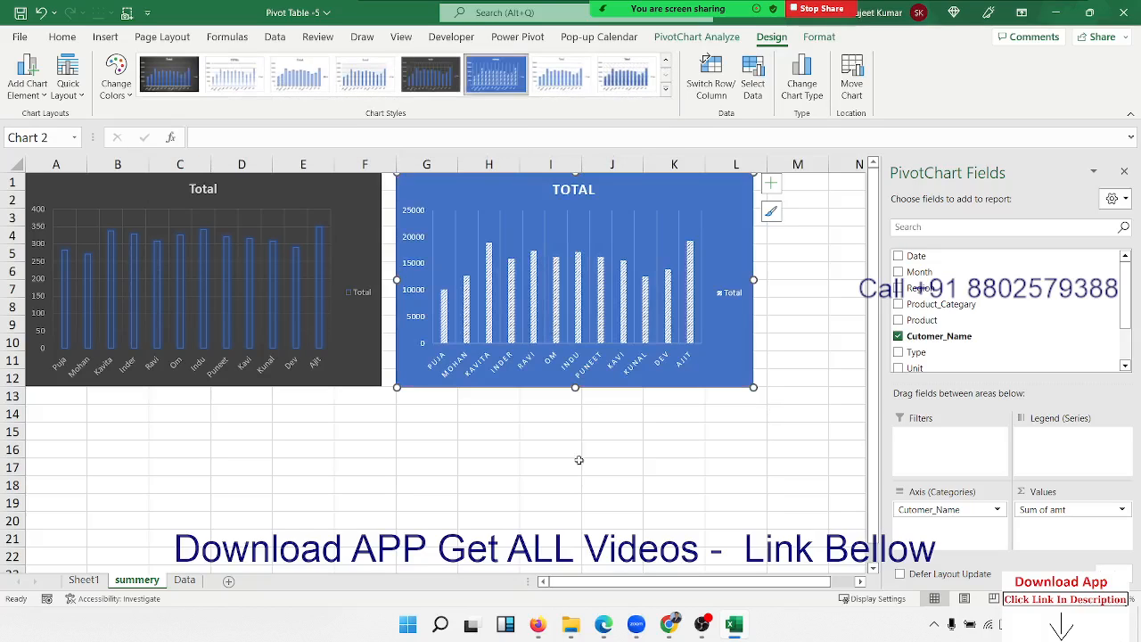
pyautogui.click(562, 472)
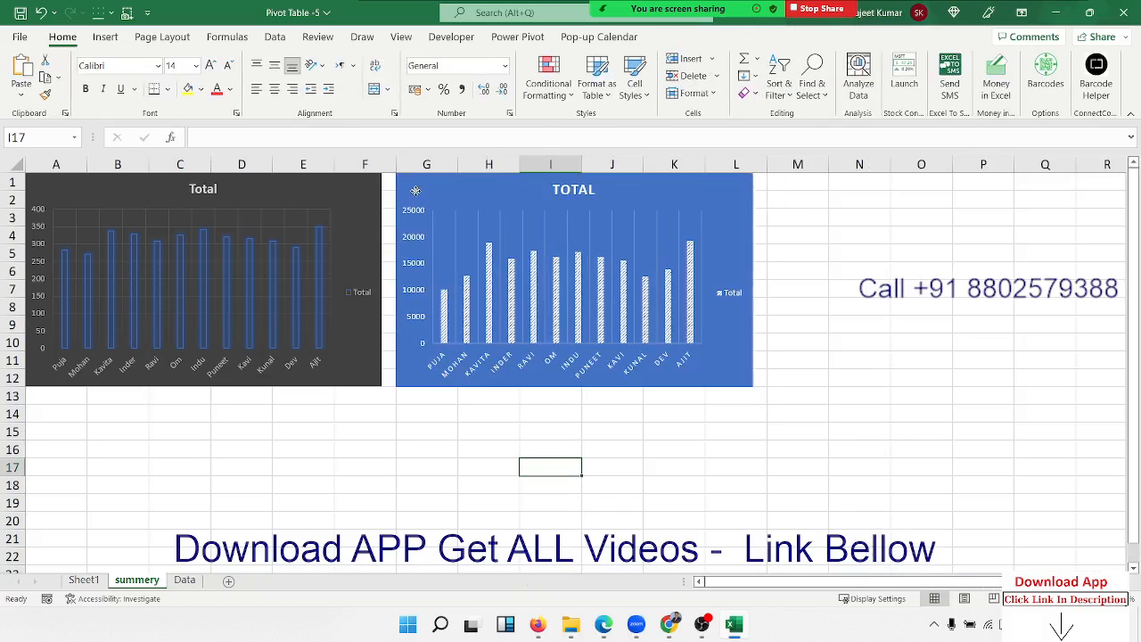
pyautogui.click(415, 191)
pyautogui.moveTo(414, 191); pyautogui.dragTo(407, 192)
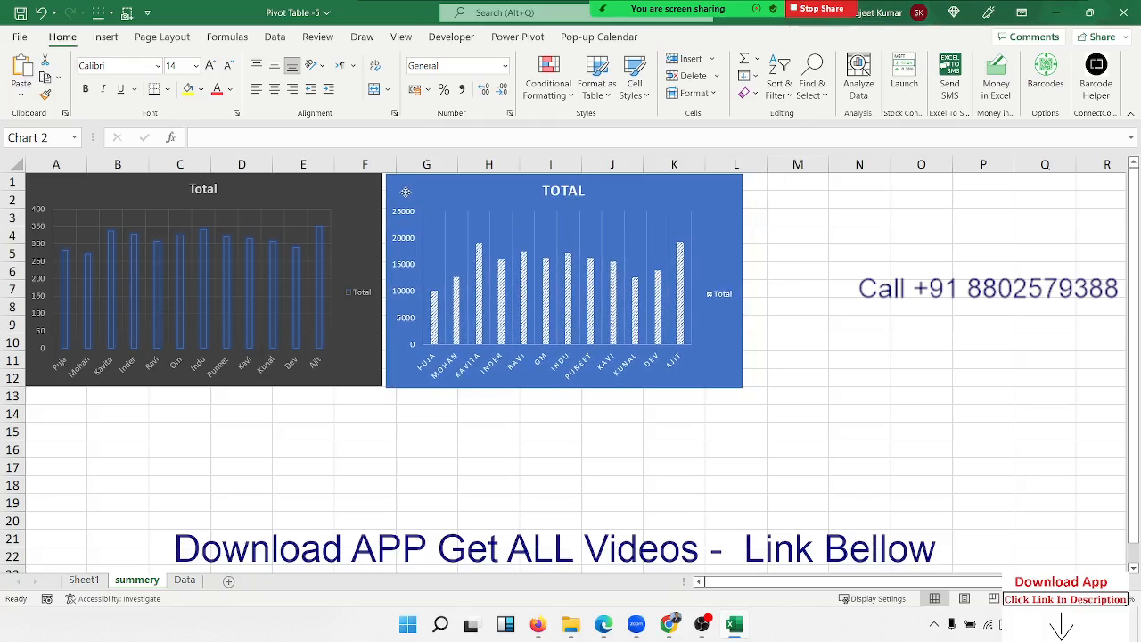
pyautogui.click(84, 579)
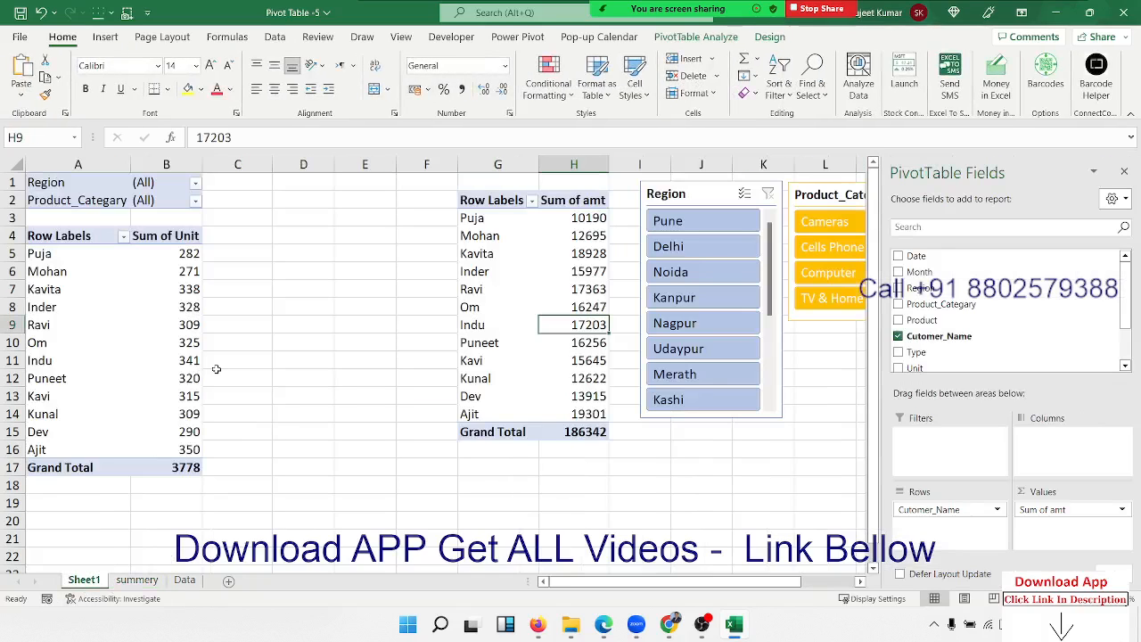
# Select the Region and Product_Category slicers together and cut them from Sheet1.
pyautogui.click(674, 526)
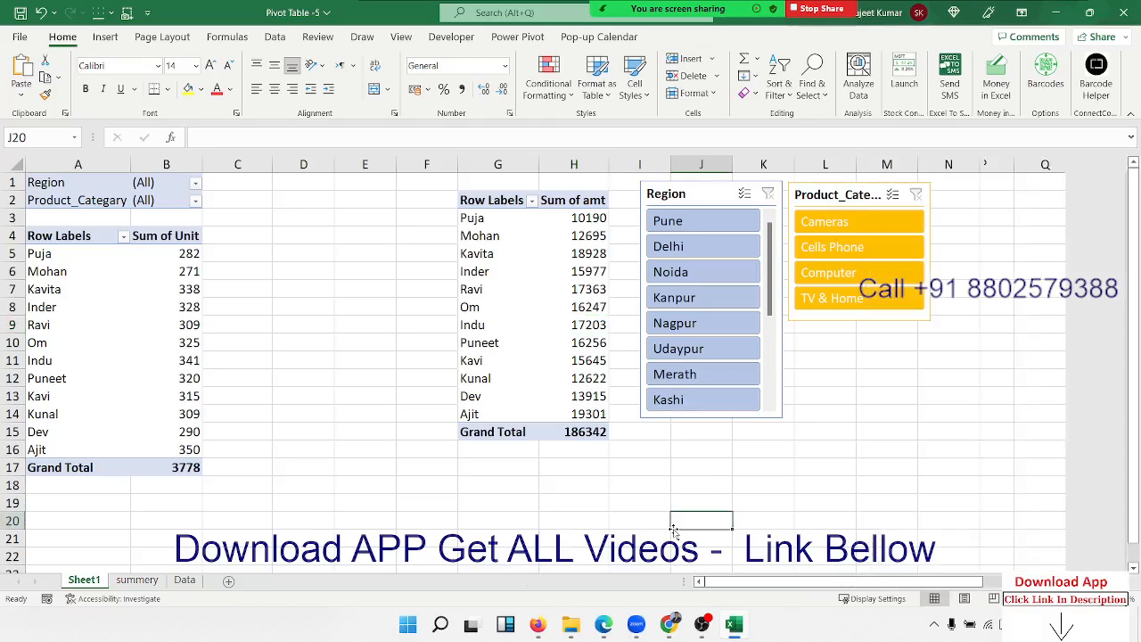
pyautogui.click(675, 191)
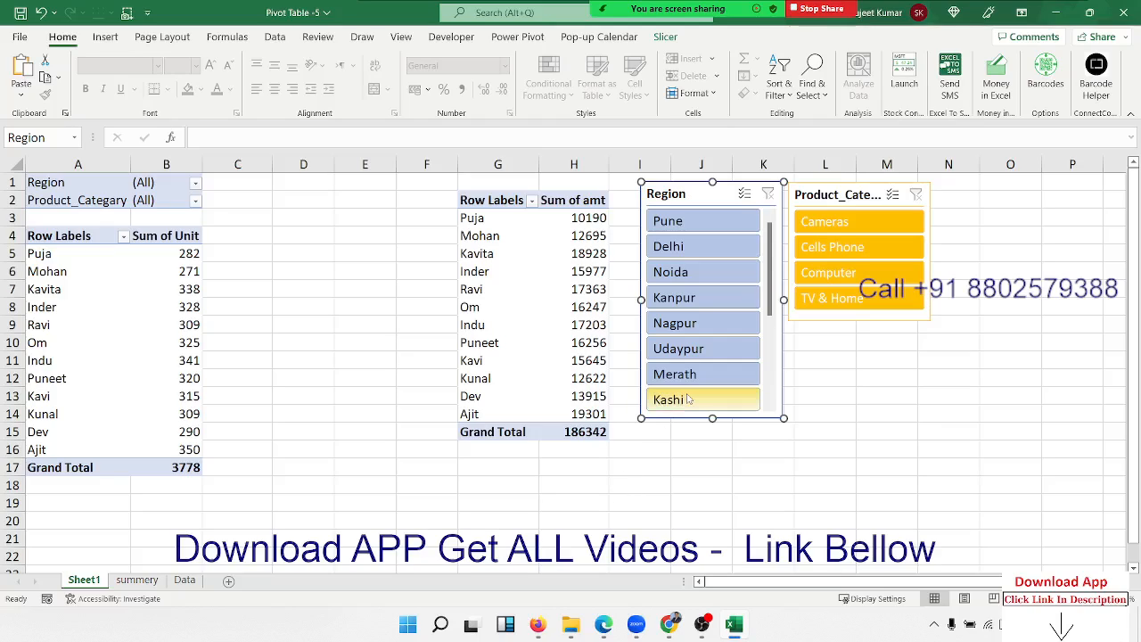
pyautogui.click(815, 198)
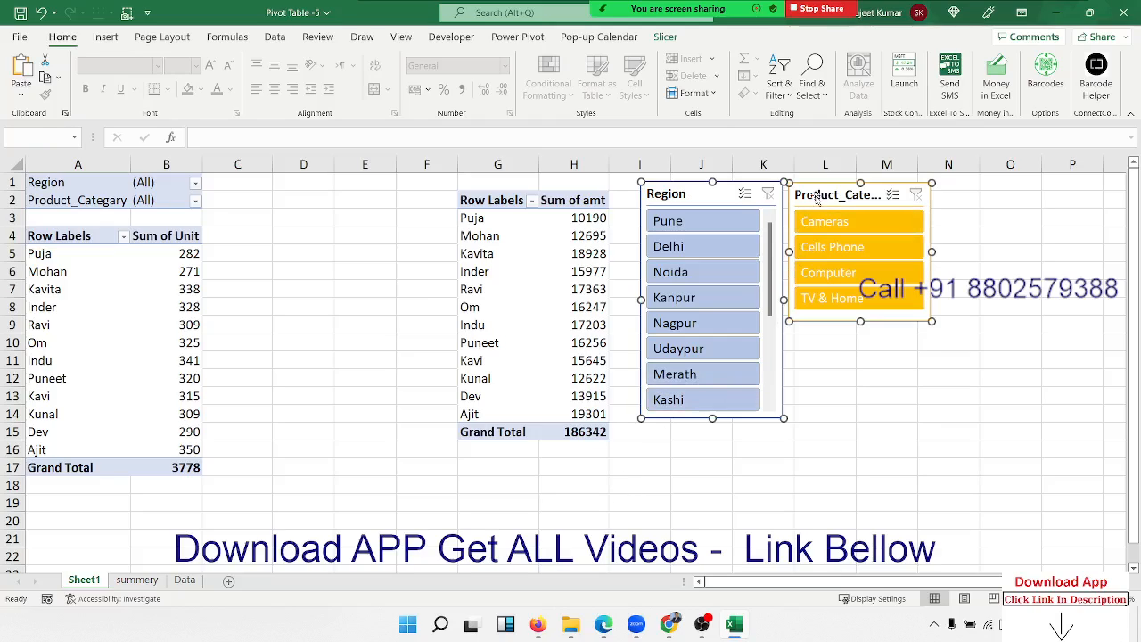
pyautogui.click(868, 392)
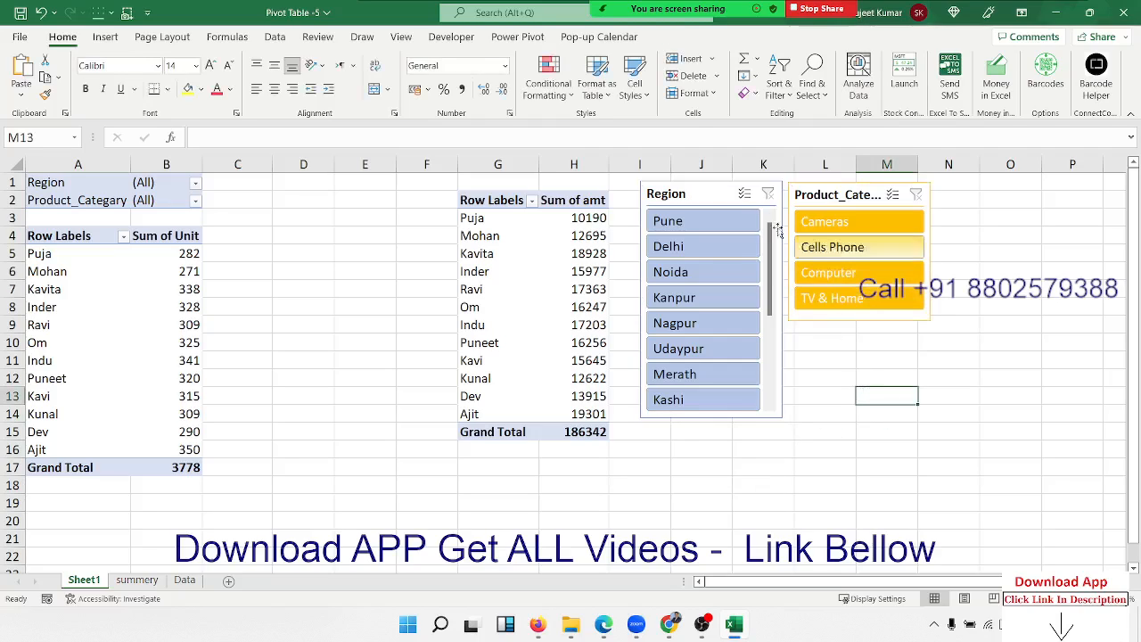
pyautogui.click(703, 195)
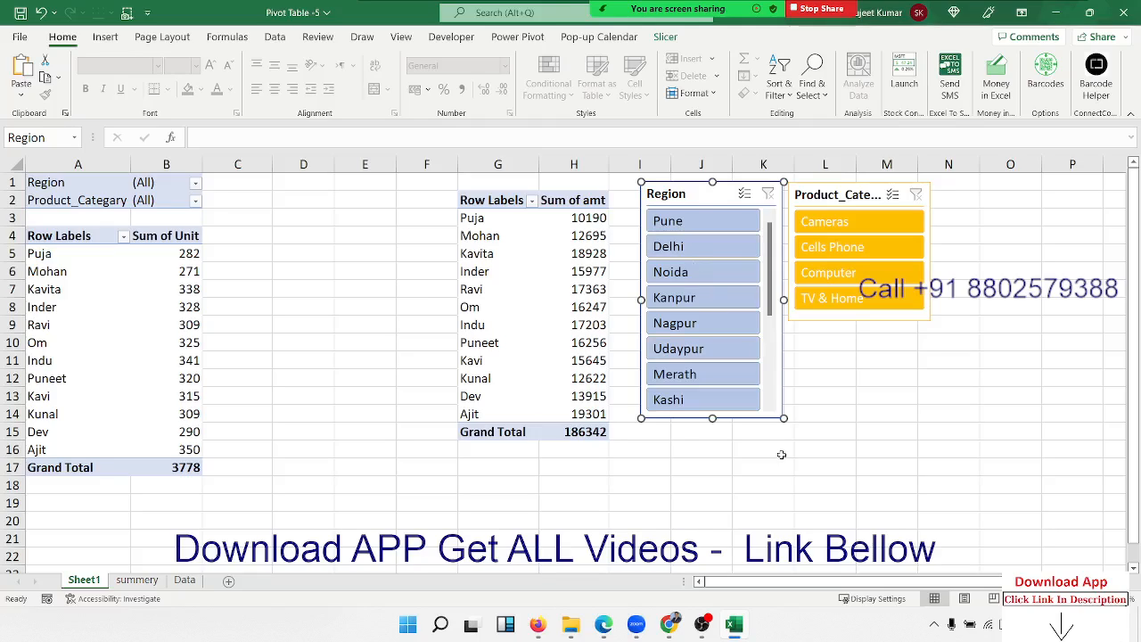
pyautogui.keyDown('ctrl'); pyautogui.click(822, 193); pyautogui.keyUp('ctrl')
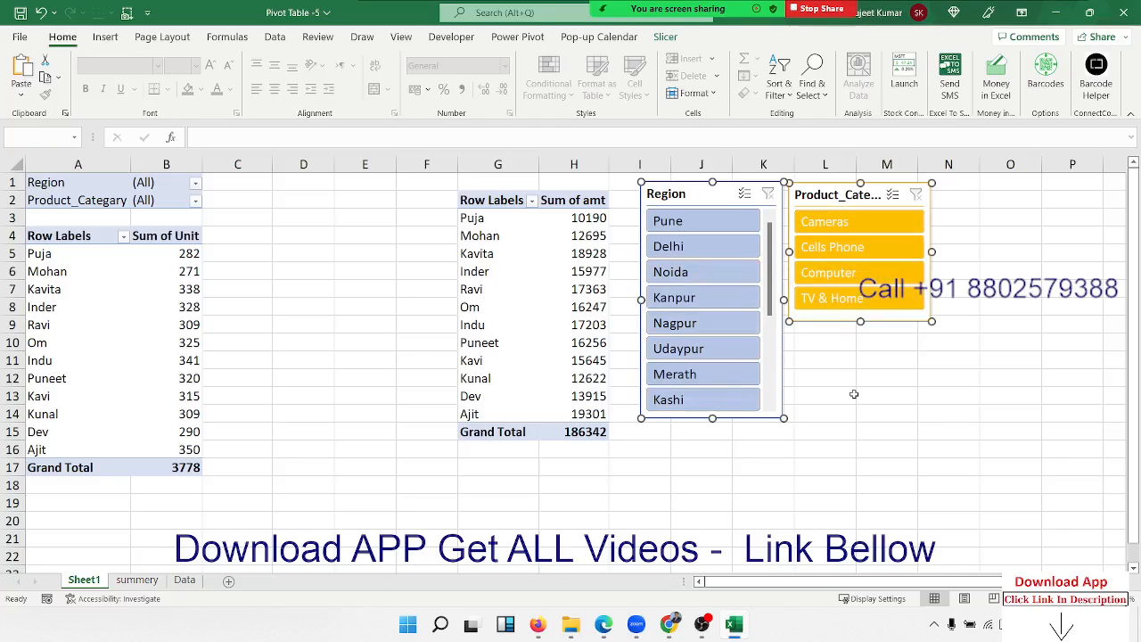
pyautogui.rightClick(707, 200)
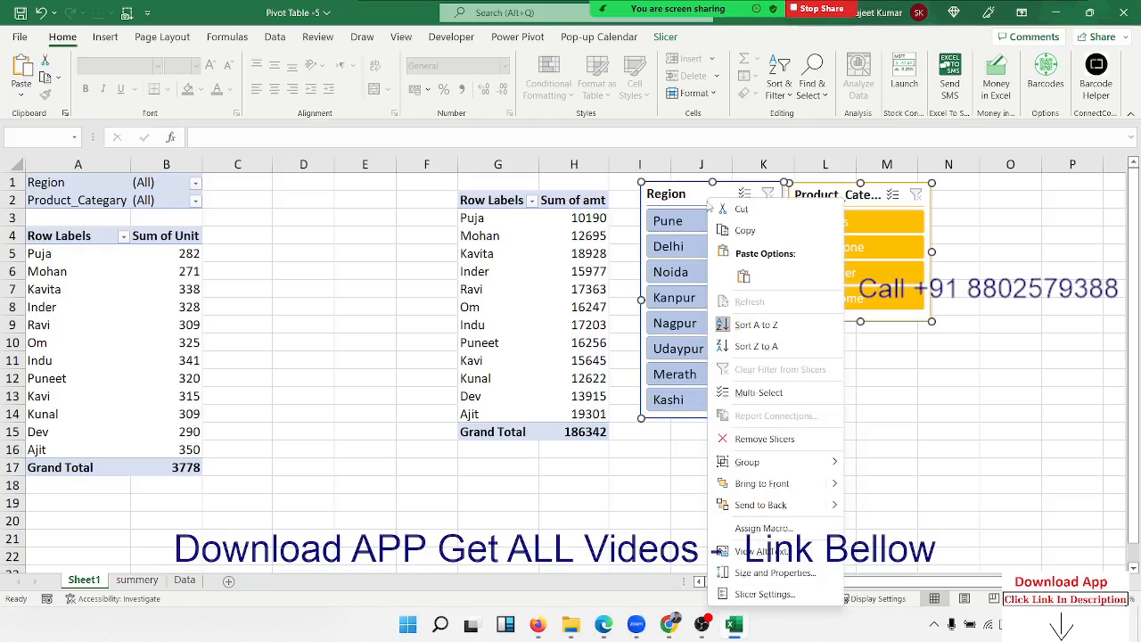
pyautogui.click(743, 212)
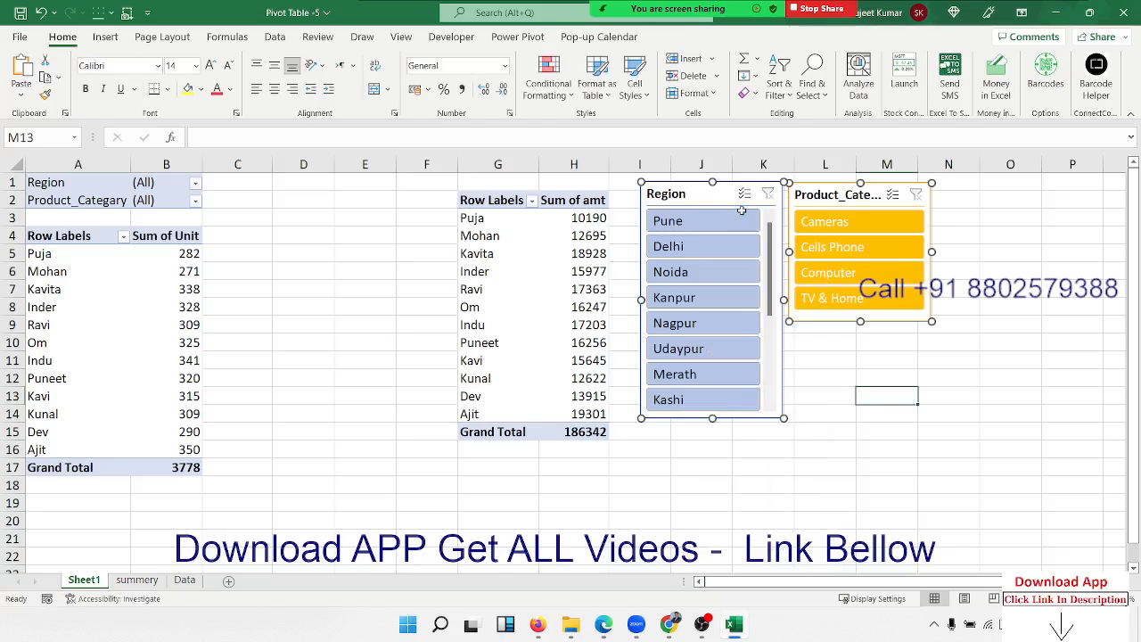